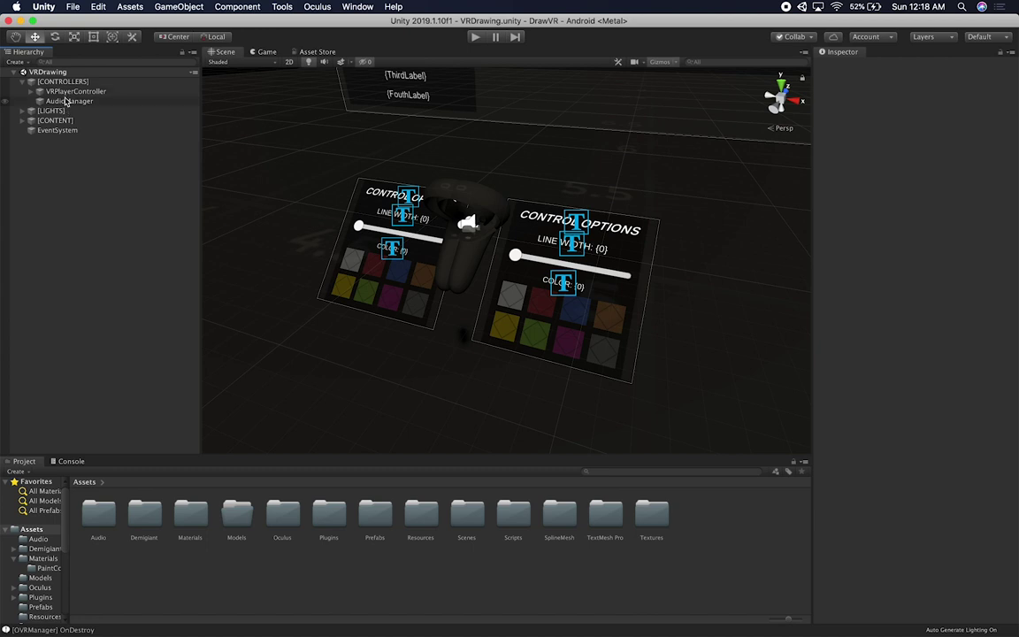
Expand VRPlayerController down to TrackingSpace and select RightHandAnchor
{"action": "left_click", "coordinate": [31, 91]}
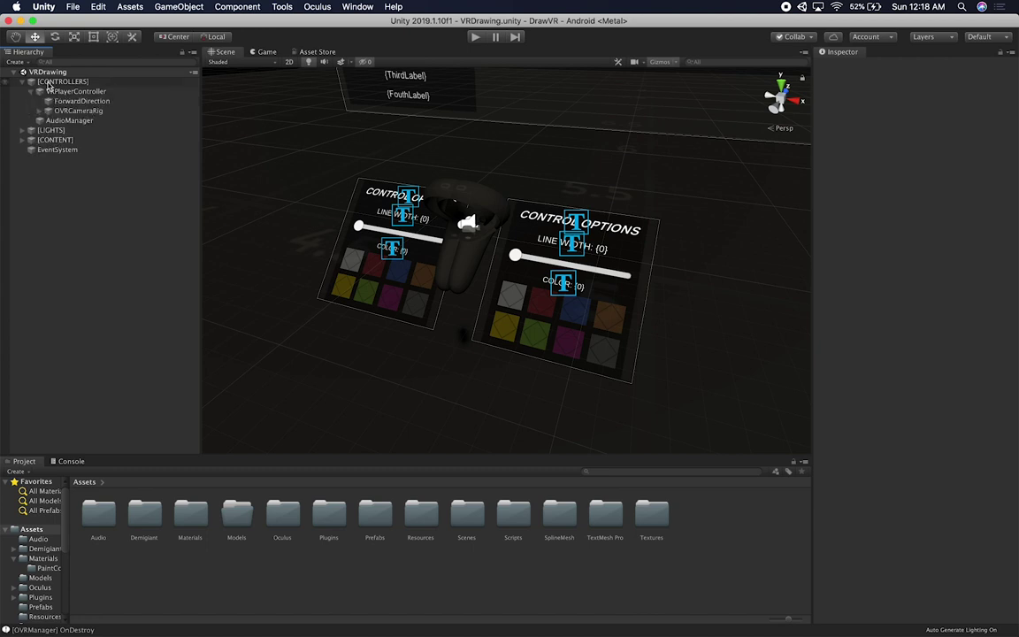
{"action": "left_click", "coordinate": [39, 111]}
{"action": "left_click", "coordinate": [50, 120]}
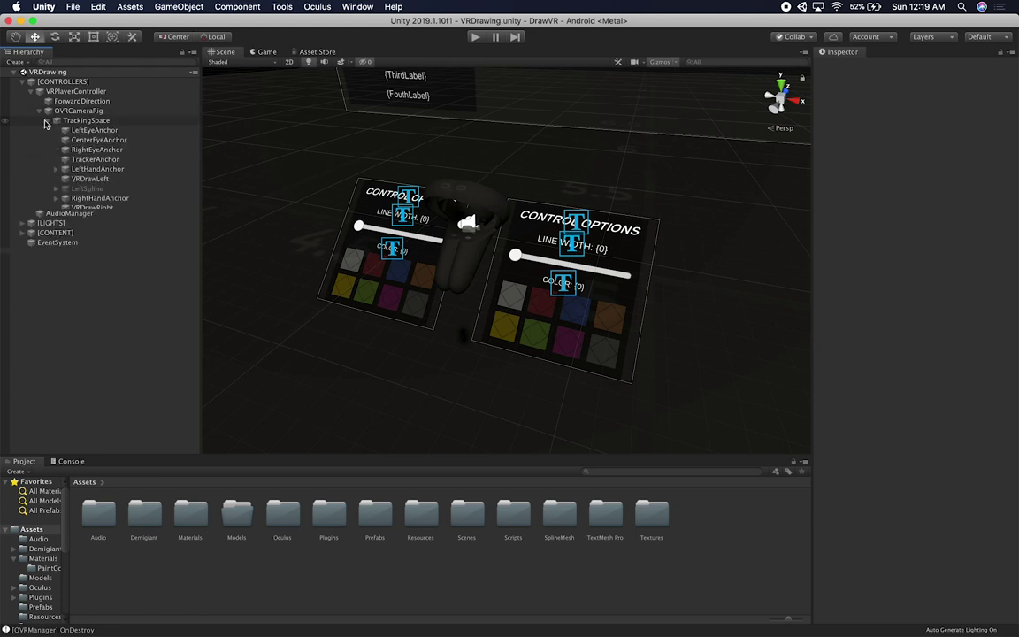
{"action": "left_click", "coordinate": [74, 198]}
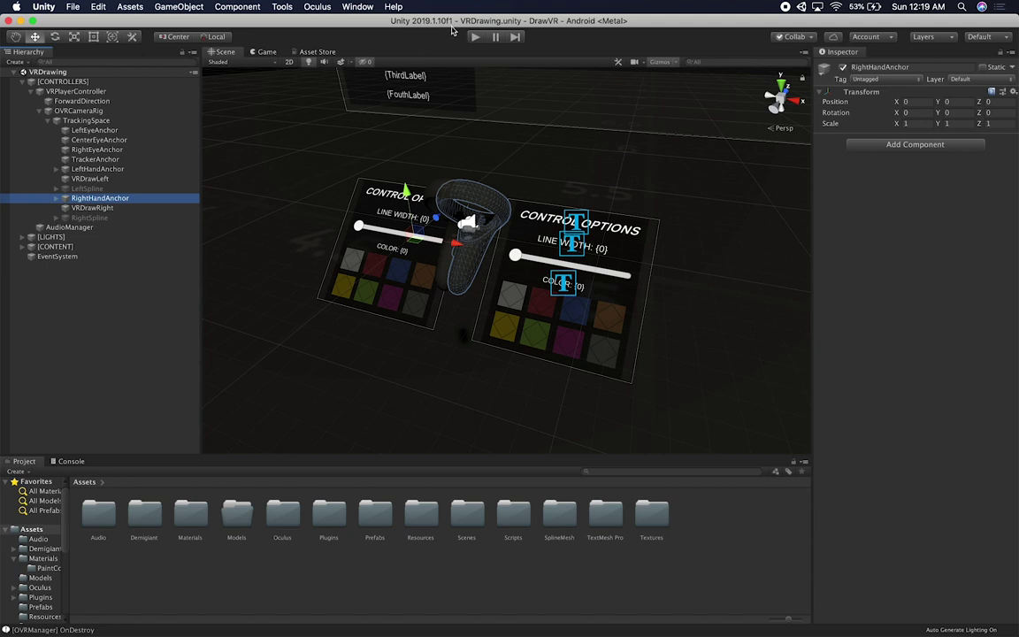
Run the VRDrawing scene in play mode and return to the Scene view
{"action": "left_click", "coordinate": [476, 37]}
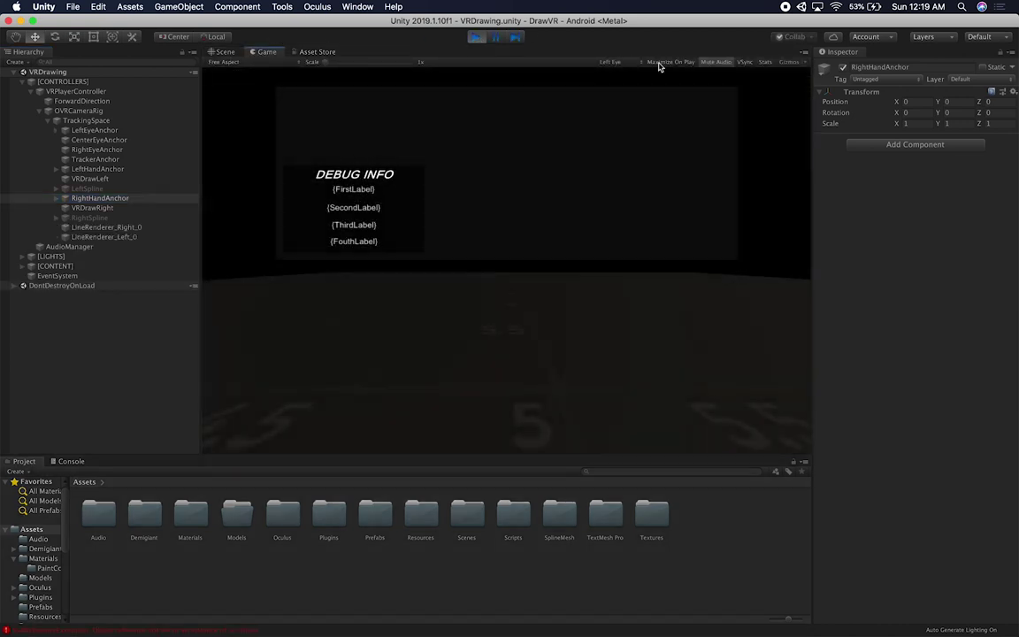
{"action": "left_click", "coordinate": [717, 64]}
{"action": "left_click", "coordinate": [717, 64]}
{"action": "left_click", "coordinate": [473, 39]}
{"action": "left_click", "coordinate": [221, 51]}
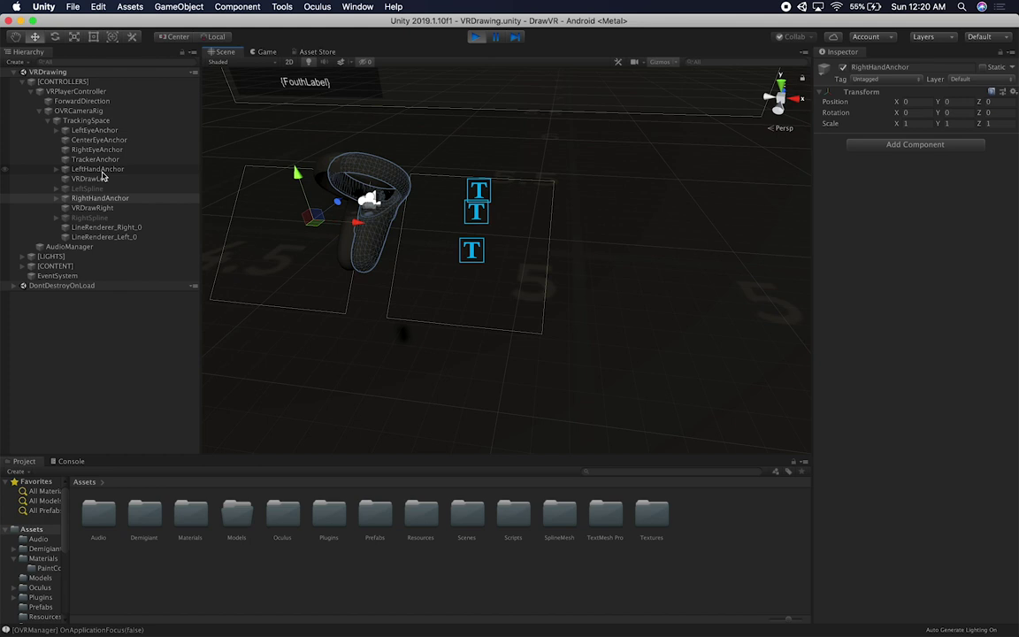
Move RightHandAnchor along X to about 0.51 to separate the two controllers
{"action": "left_click_drag", "start_coordinate": [319, 204], "coordinate": [346, 223]}
{"action": "key", "text": "f"}
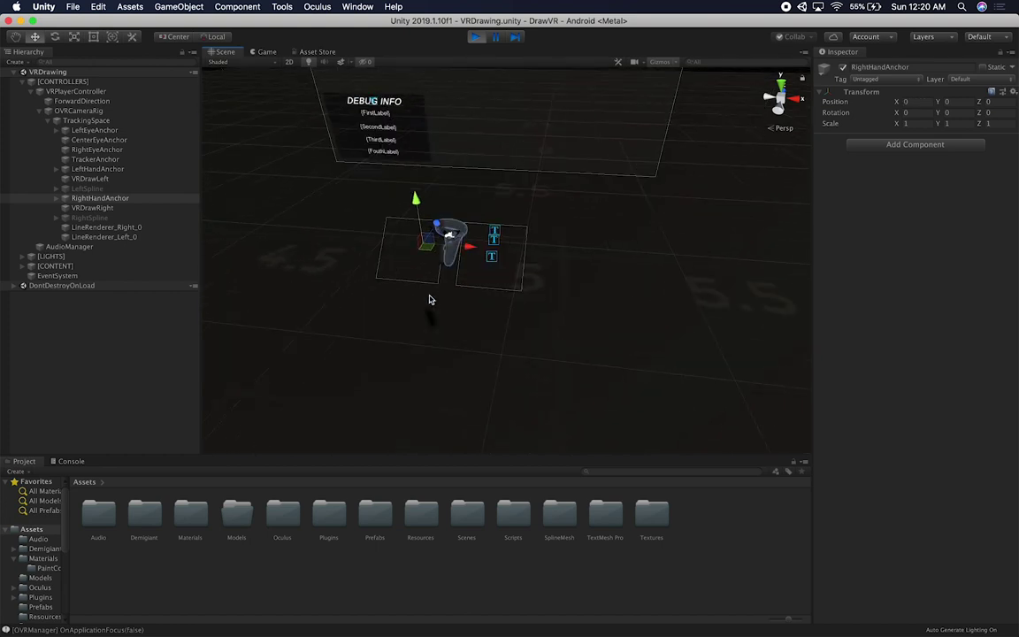
{"action": "left_click_drag", "start_coordinate": [447, 244], "coordinate": [415, 212]}
{"action": "left_click_drag", "start_coordinate": [434, 273], "coordinate": [505, 304], "text": "alt"}
{"action": "middle_click_drag", "start_coordinate": [505, 304], "coordinate": [480, 307]}
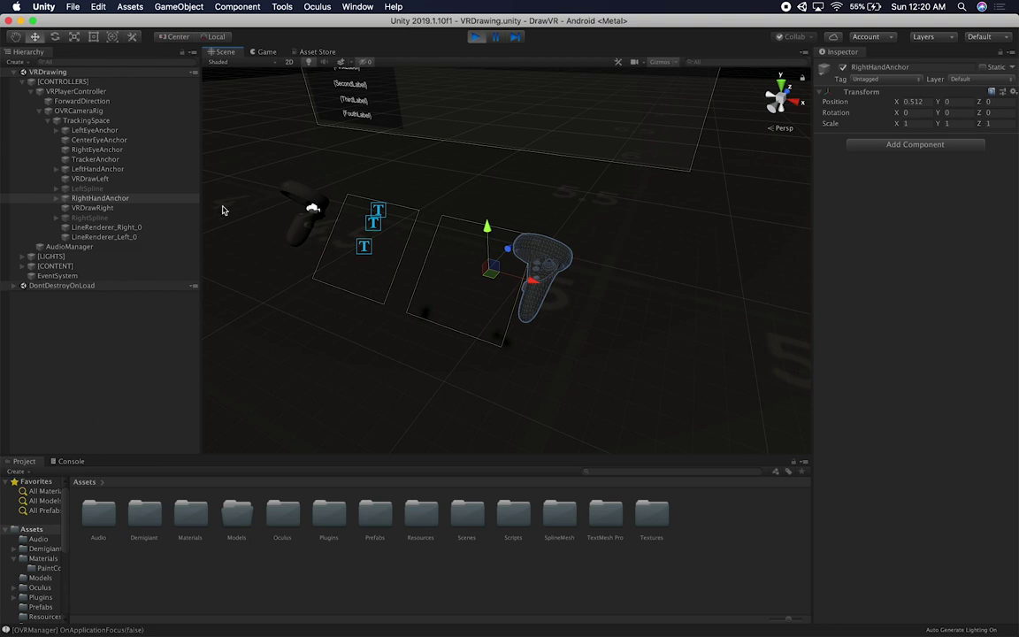
Dock the Game view beside the Project assets, below the Scene view
{"action": "left_click", "coordinate": [261, 53]}
{"action": "left_click_drag", "start_coordinate": [261, 53], "coordinate": [753, 556]}
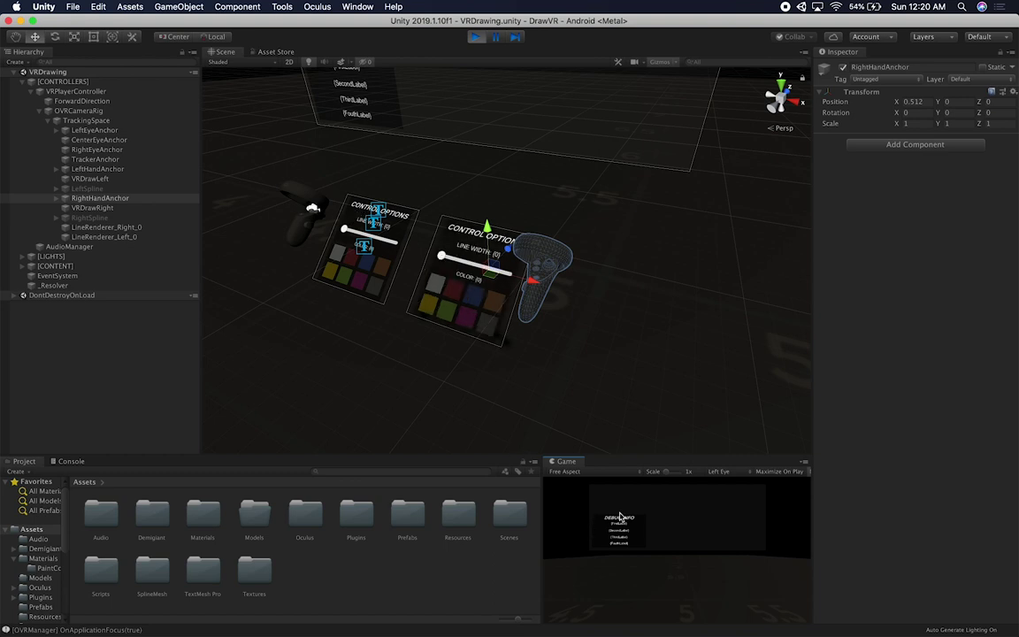
Examine the Control Options boards of both hand controllers in the scene and give the Game view focus
{"action": "mouse_move", "coordinate": [518, 363]}
{"action": "left_mouse_down", "text": "alt"}
{"action": "mouse_move", "coordinate": [654, 343]}
{"action": "mouse_move", "coordinate": [546, 306]}
{"action": "mouse_move", "coordinate": [505, 364]}
{"action": "mouse_move", "coordinate": [510, 384]}
{"action": "left_mouse_up", "text": "alt"}
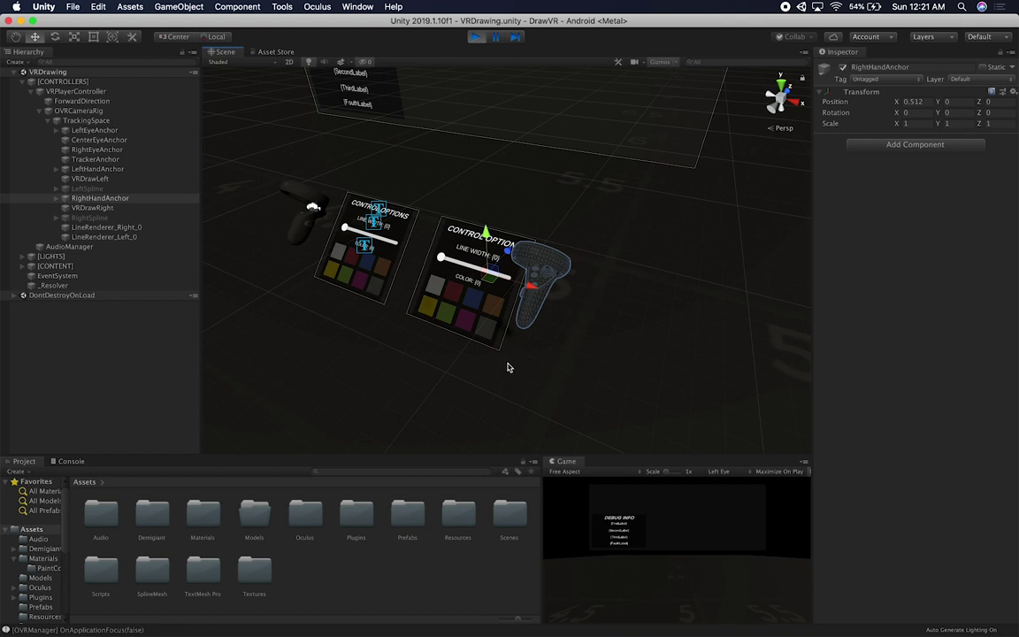
{"action": "scroll", "coordinate": [555, 306], "scroll_direction": "up", "scroll_amount": 10}
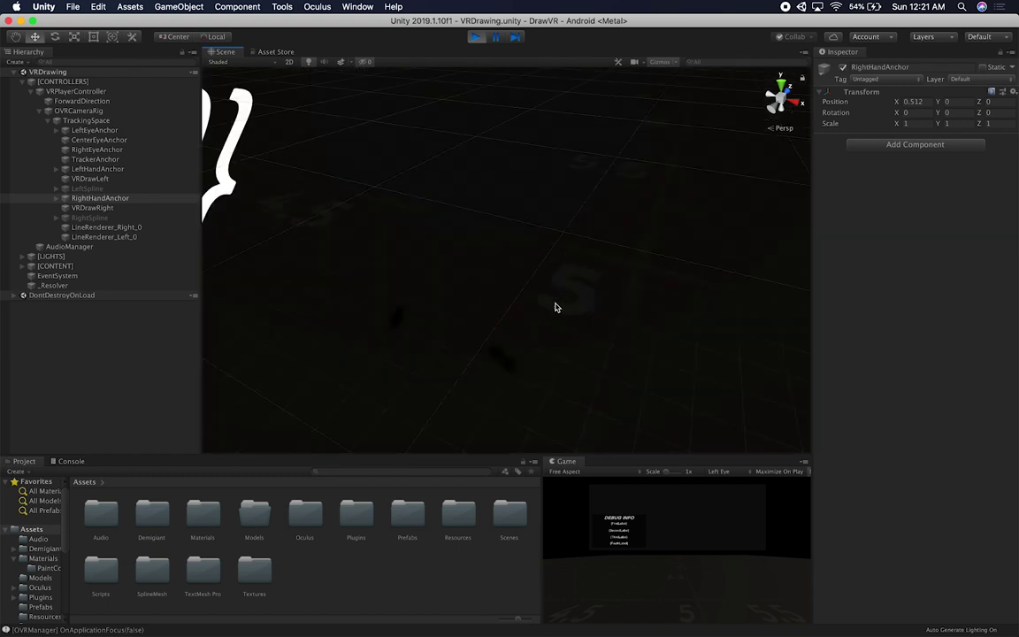
{"action": "scroll", "coordinate": [556, 305], "scroll_direction": "down", "scroll_amount": 5}
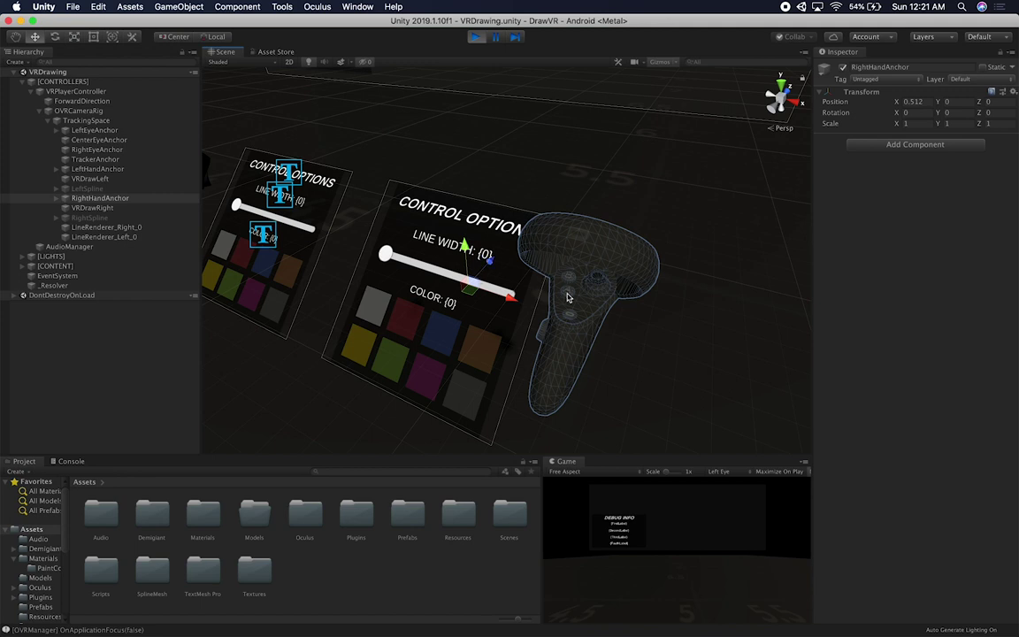
{"action": "left_click_drag", "start_coordinate": [561, 294], "coordinate": [323, 226], "text": "alt"}
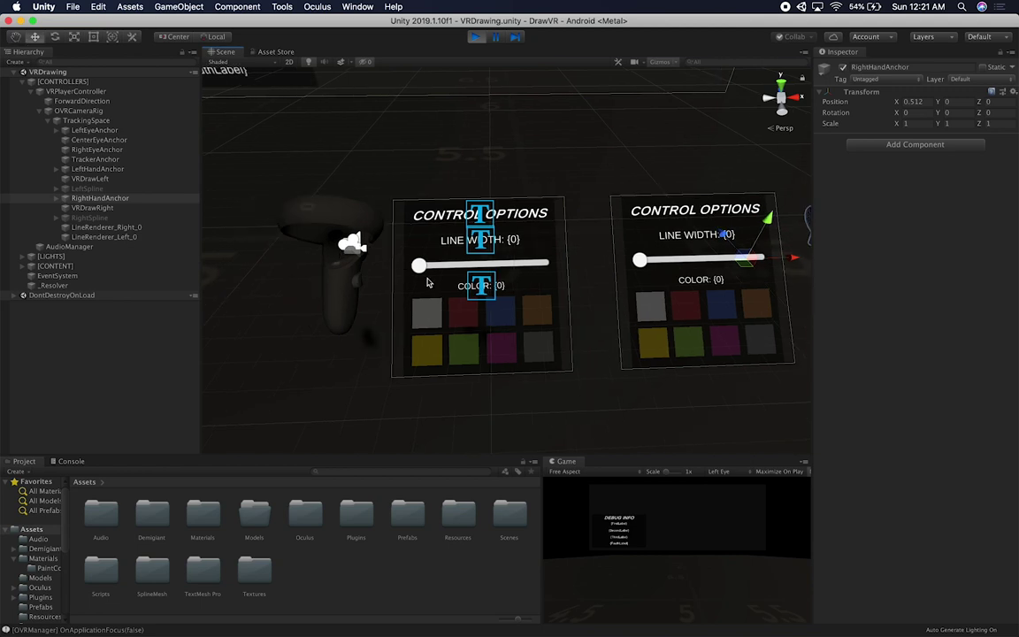
{"action": "mouse_move", "coordinate": [586, 359]}
{"action": "left_mouse_down", "text": "alt"}
{"action": "mouse_move", "coordinate": [548, 353]}
{"action": "mouse_move", "coordinate": [569, 370]}
{"action": "left_mouse_up", "text": "alt"}
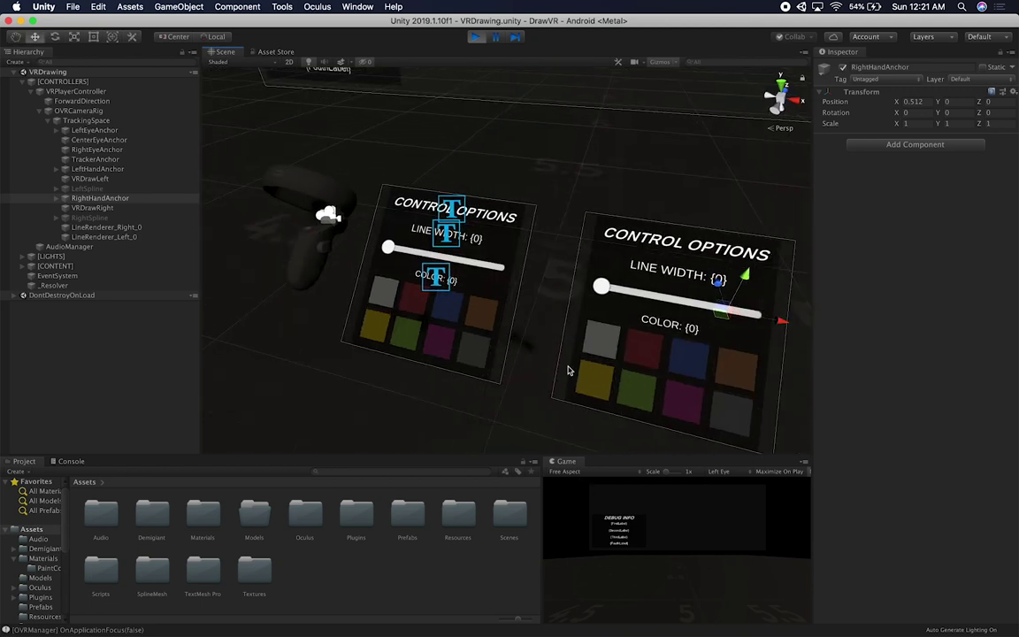
{"action": "left_click", "coordinate": [619, 523]}
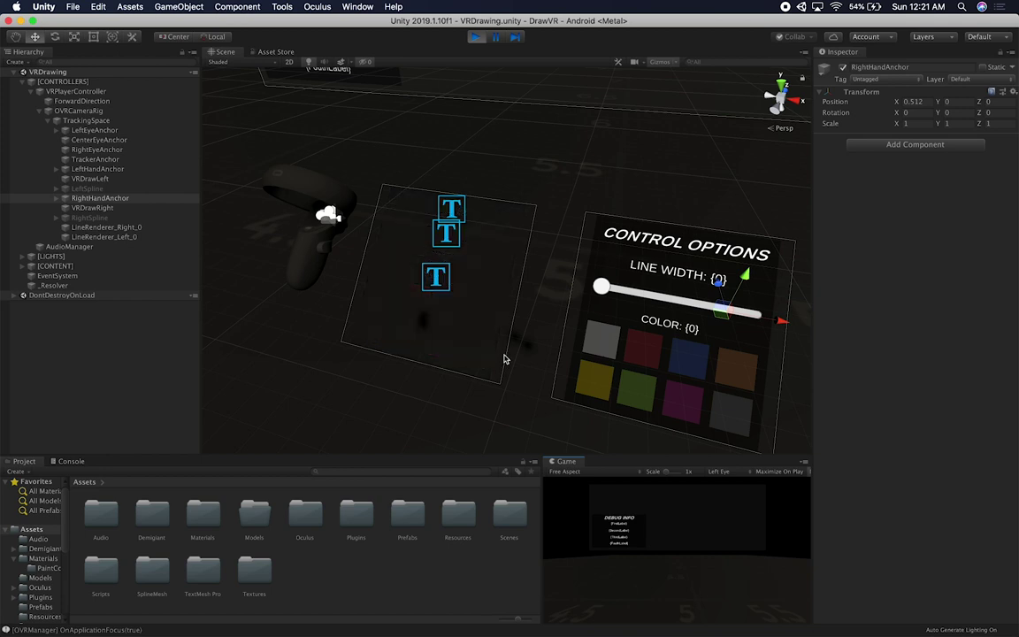
Show the contents of the Demigiant assets folder
{"action": "left_click", "coordinate": [40, 557]}
{"action": "left_click", "coordinate": [41, 549]}
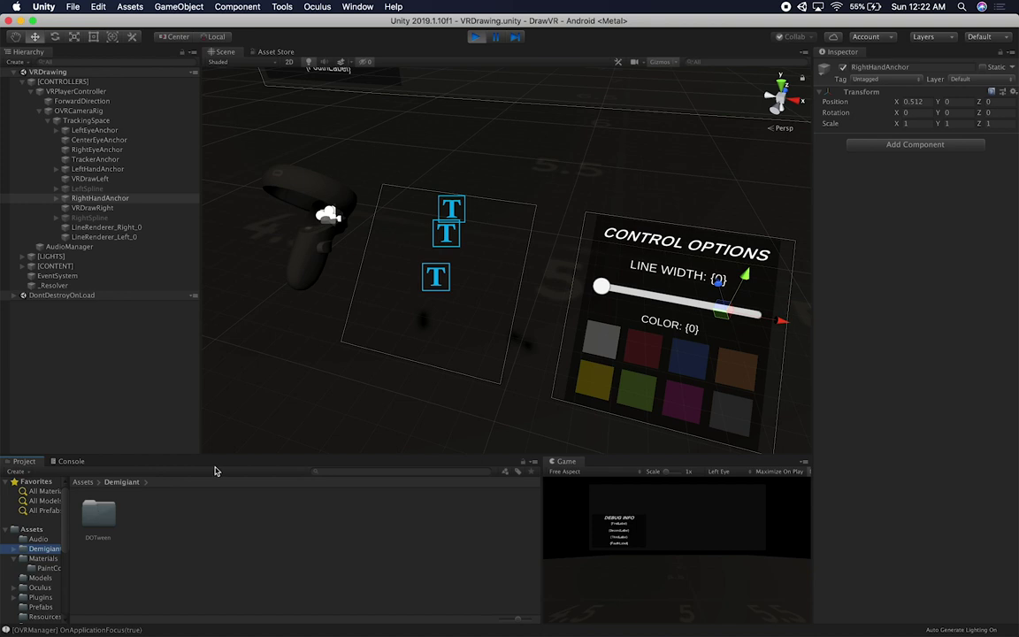
Restart play mode and check the console messages, returning to the project assets
{"action": "left_click", "coordinate": [475, 37]}
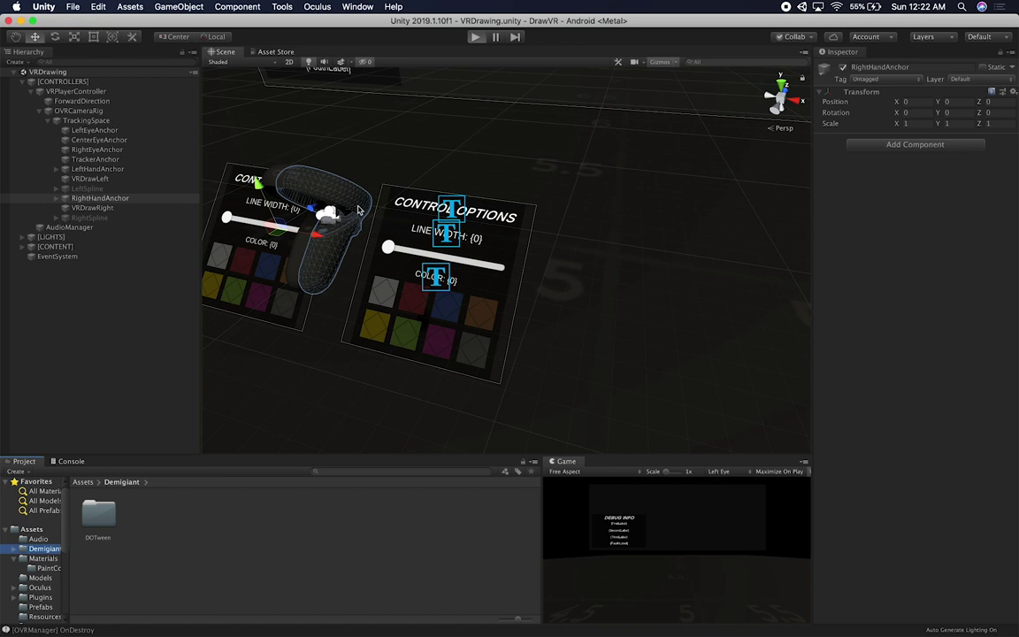
{"action": "key", "text": "super+p"}
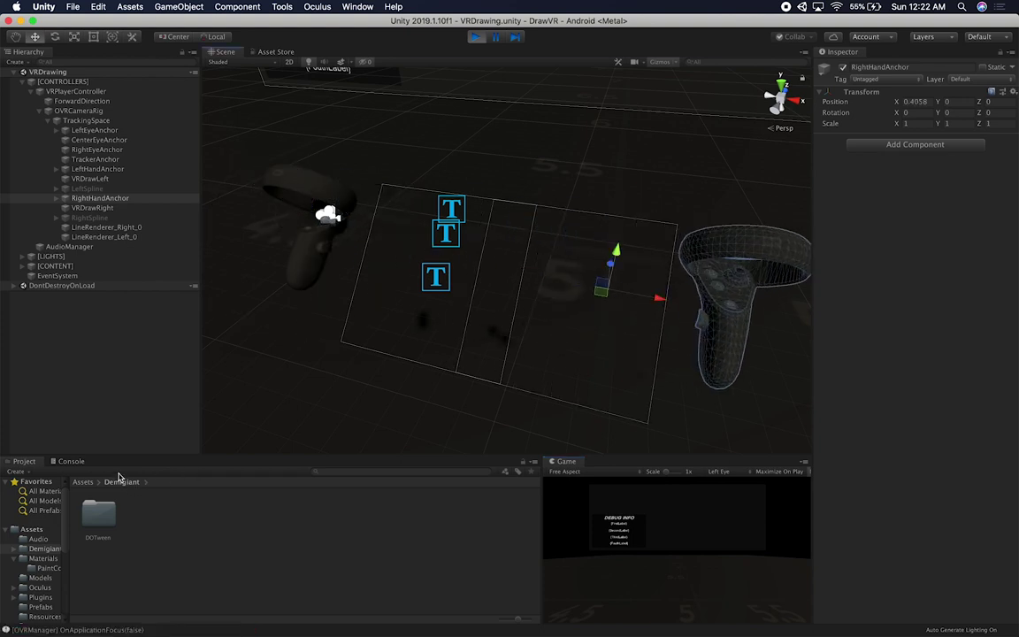
{"action": "left_click", "coordinate": [73, 461]}
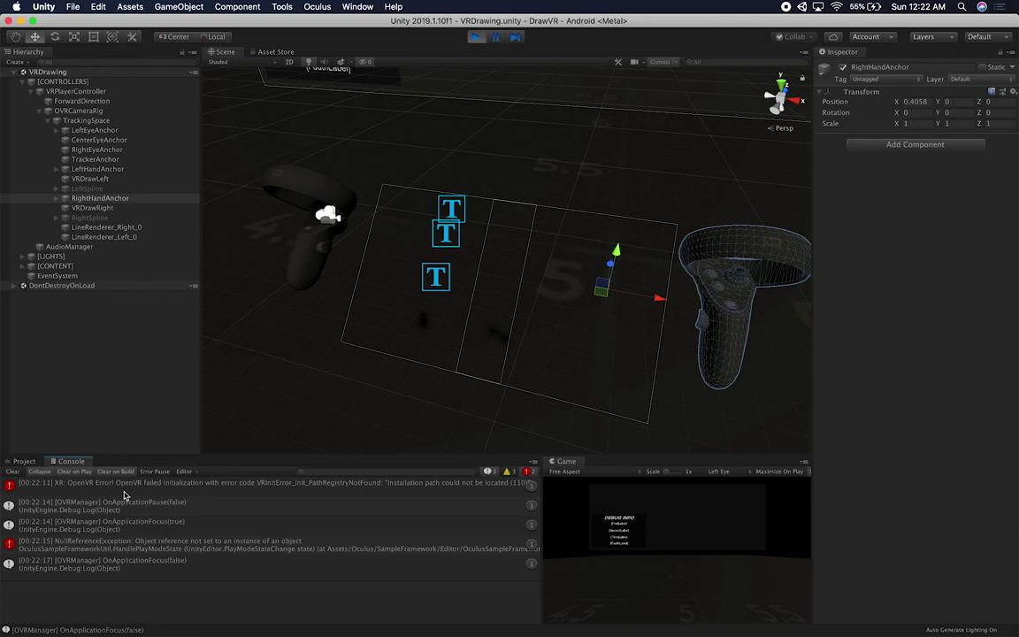
{"action": "left_click", "coordinate": [23, 461]}
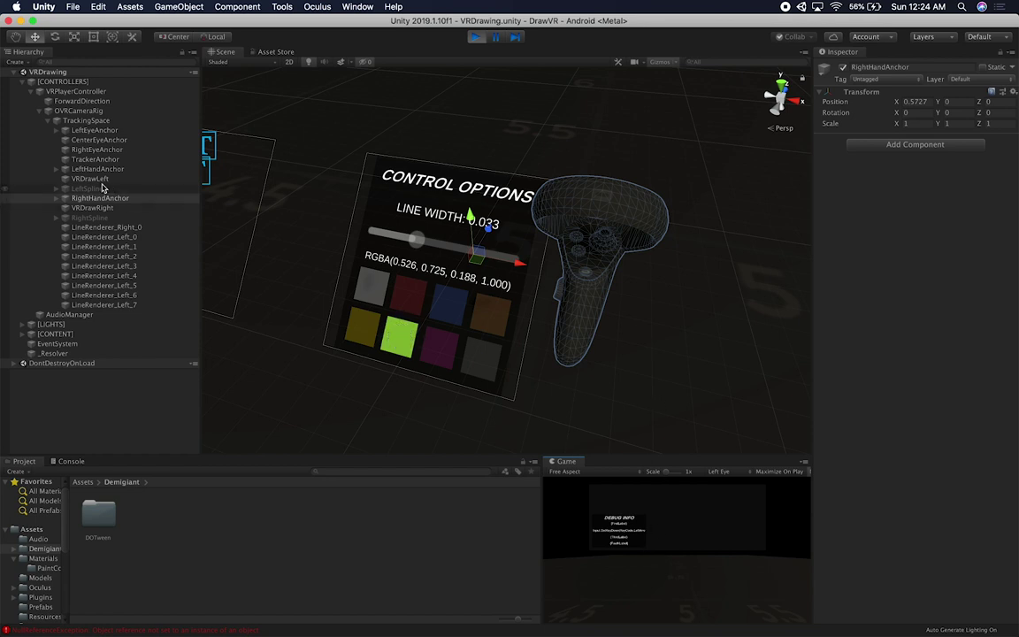
Expand RightHandAnchor and examine the script settings of its VRControlOptions and of VRDrawRight
{"action": "left_click", "coordinate": [56, 198]}
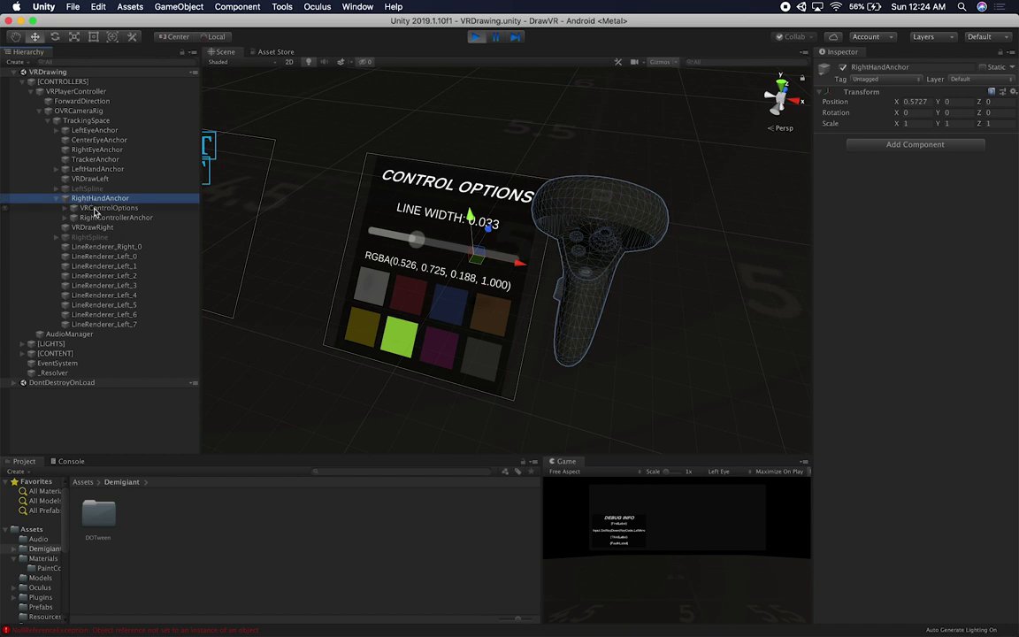
{"action": "left_click", "coordinate": [92, 208]}
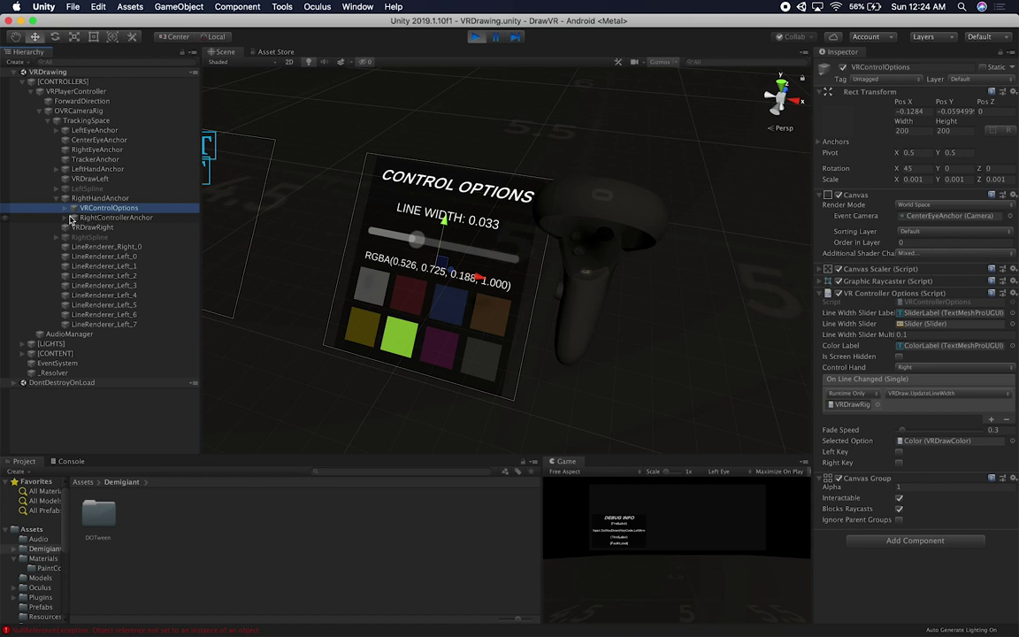
{"action": "left_click", "coordinate": [89, 228]}
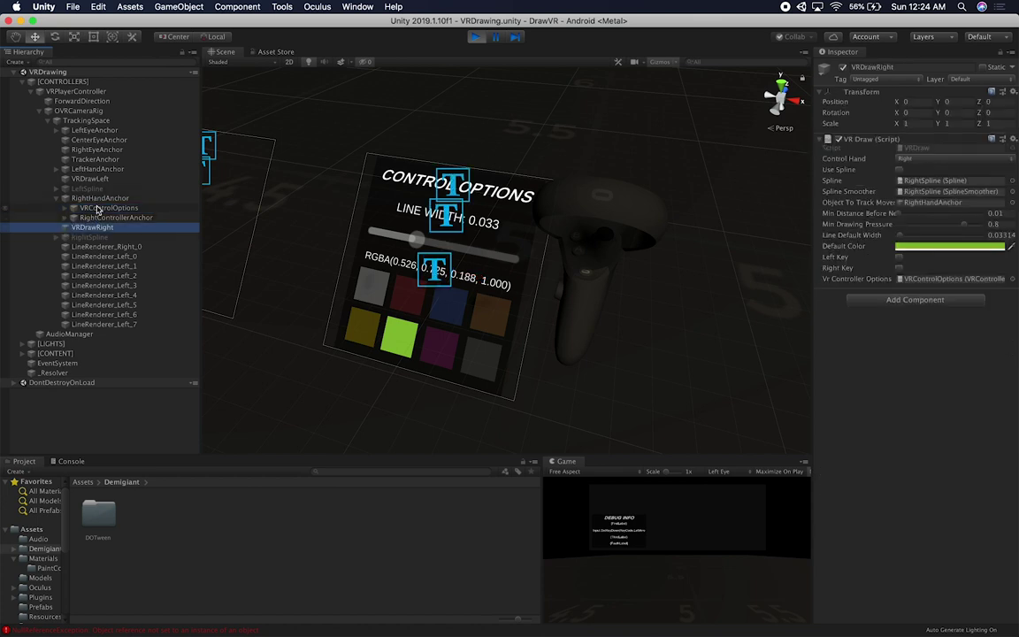
{"action": "left_click", "coordinate": [97, 209]}
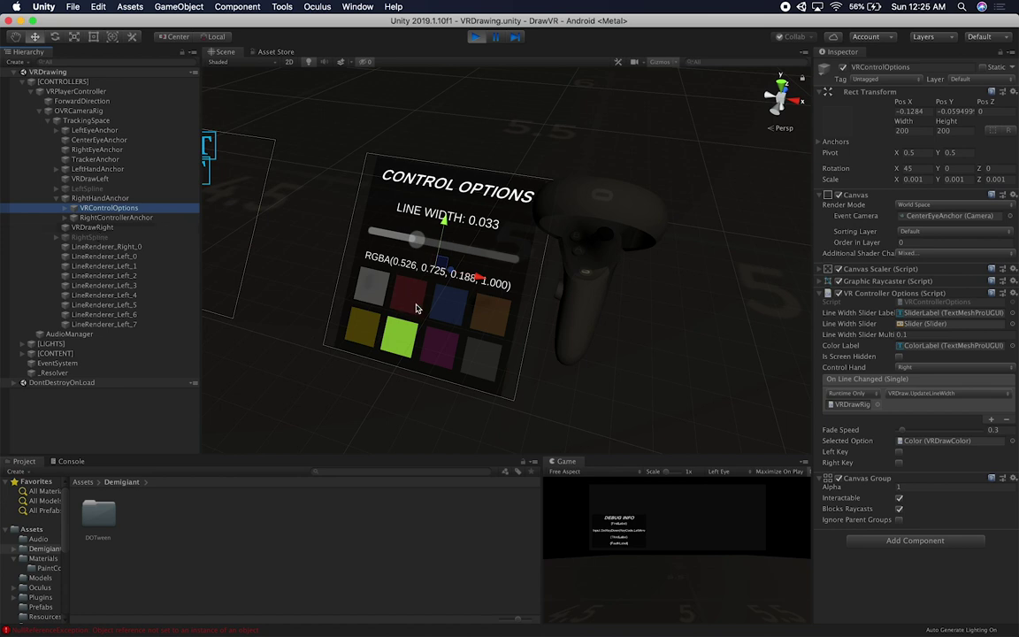
Select the blue Color swatch under VRControlOptions and review the available VR Controller Option types, keeping Color
{"action": "left_click", "coordinate": [63, 209]}
{"action": "left_click", "coordinate": [84, 286]}
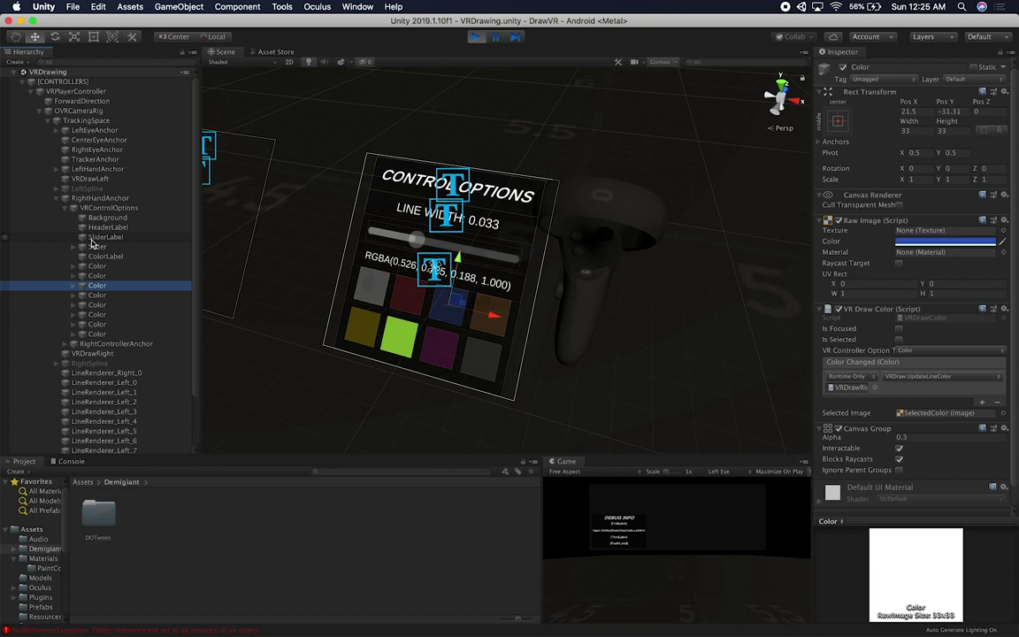
{"action": "left_click", "coordinate": [903, 350]}
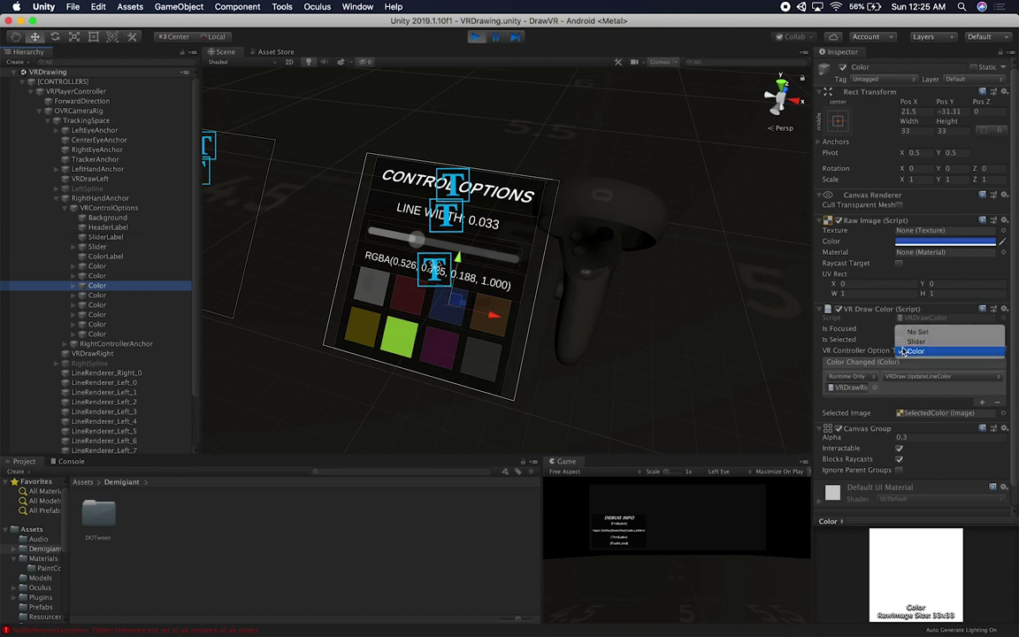
{"action": "left_click", "coordinate": [903, 351]}
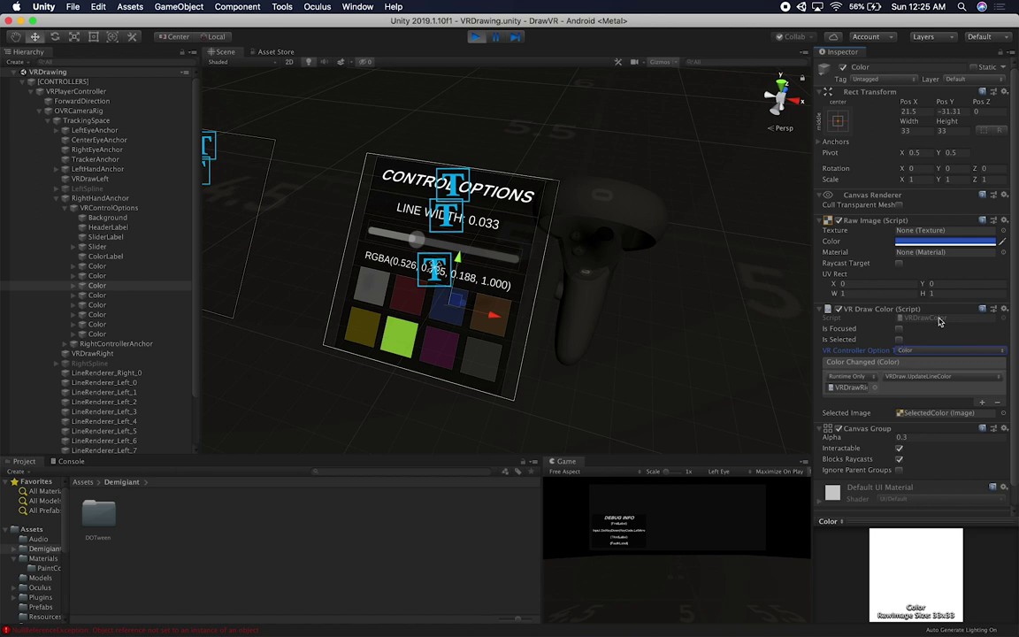
{"action": "left_click", "coordinate": [936, 352]}
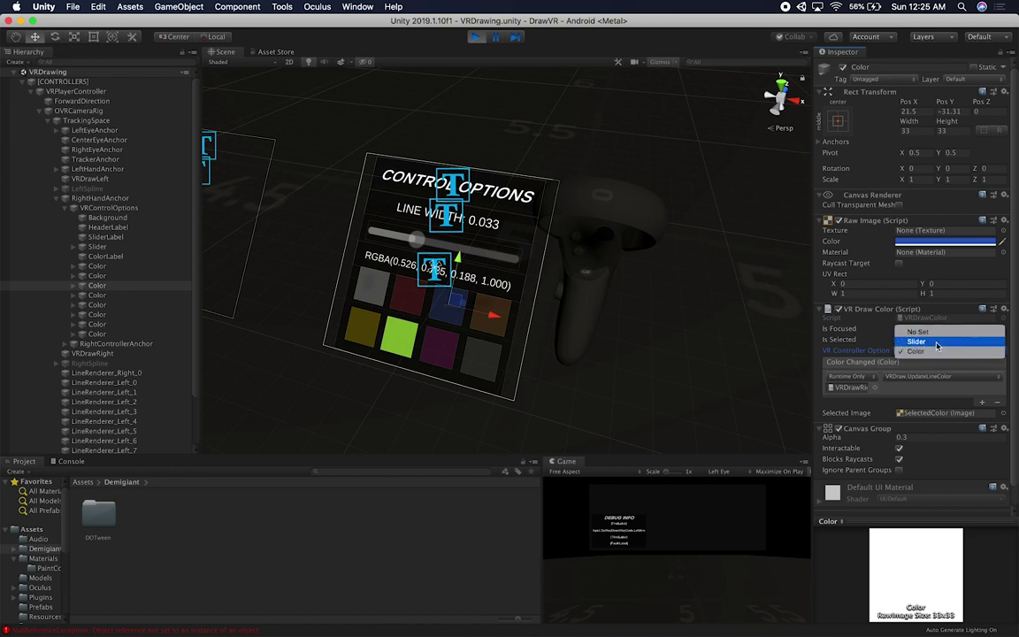
{"action": "left_click", "coordinate": [854, 351]}
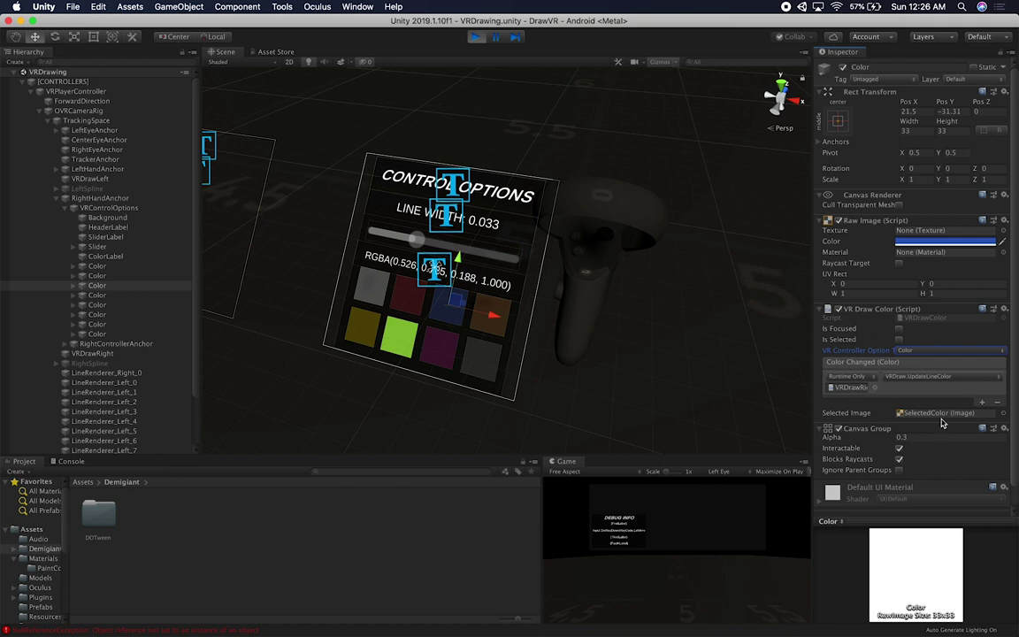
Try different Alpha values on the blue swatch's Canvas Group and undo the change
{"action": "scroll", "coordinate": [941, 418], "scroll_direction": "down", "scroll_amount": 1}
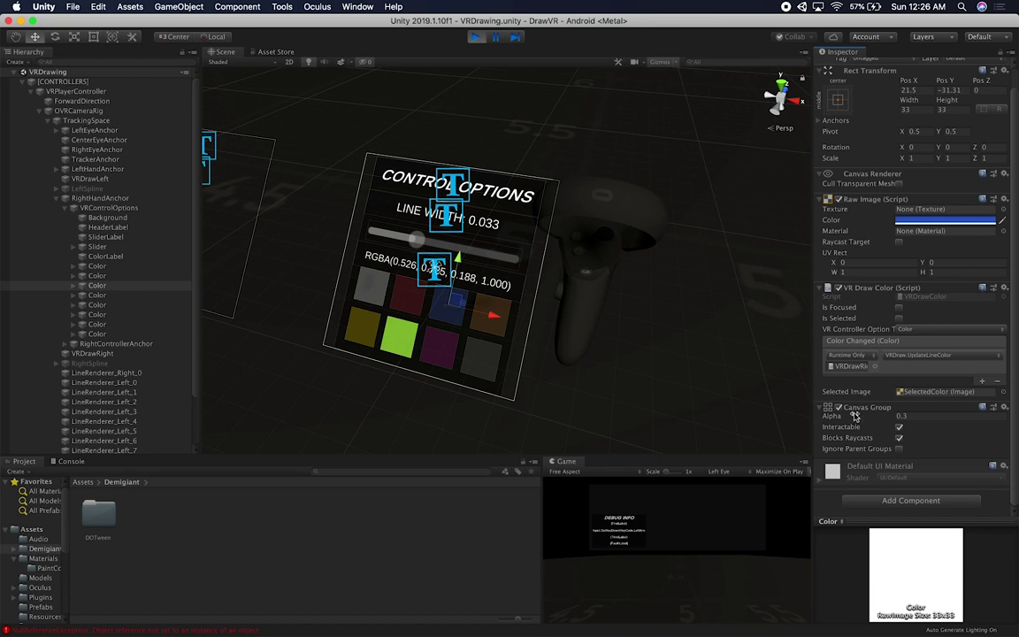
{"action": "mouse_move", "coordinate": [849, 420]}
{"action": "left_mouse_down"}
{"action": "mouse_move", "coordinate": [840, 420]}
{"action": "mouse_move", "coordinate": [854, 420]}
{"action": "left_mouse_up"}
{"action": "left_click_drag", "start_coordinate": [840, 419], "coordinate": [860, 421]}
{"action": "key", "text": "super+z"}
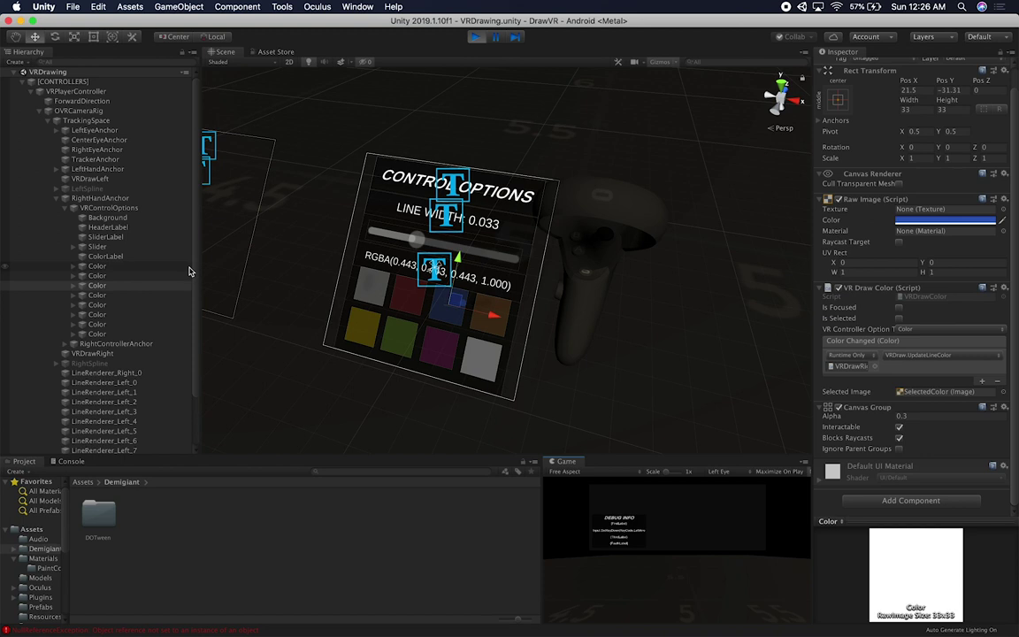
Select VRControlOptions and try a higher Fade Speed in its VR Controller Options script
{"action": "left_click", "coordinate": [123, 207]}
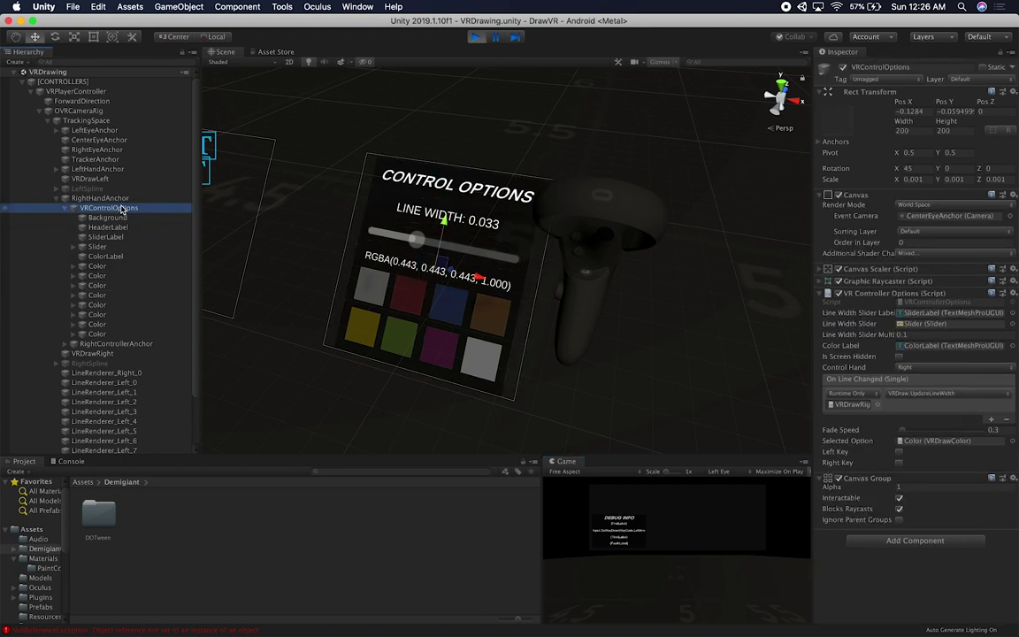
{"action": "left_click", "coordinate": [584, 535]}
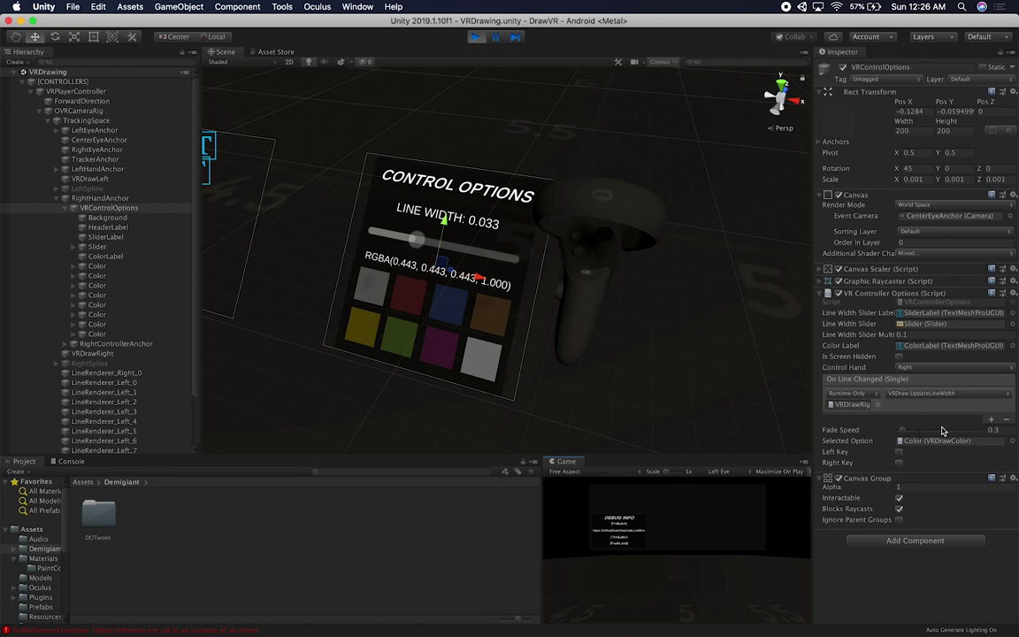
{"action": "left_click", "coordinate": [903, 430]}
{"action": "left_click_drag", "start_coordinate": [903, 431], "coordinate": [938, 430]}
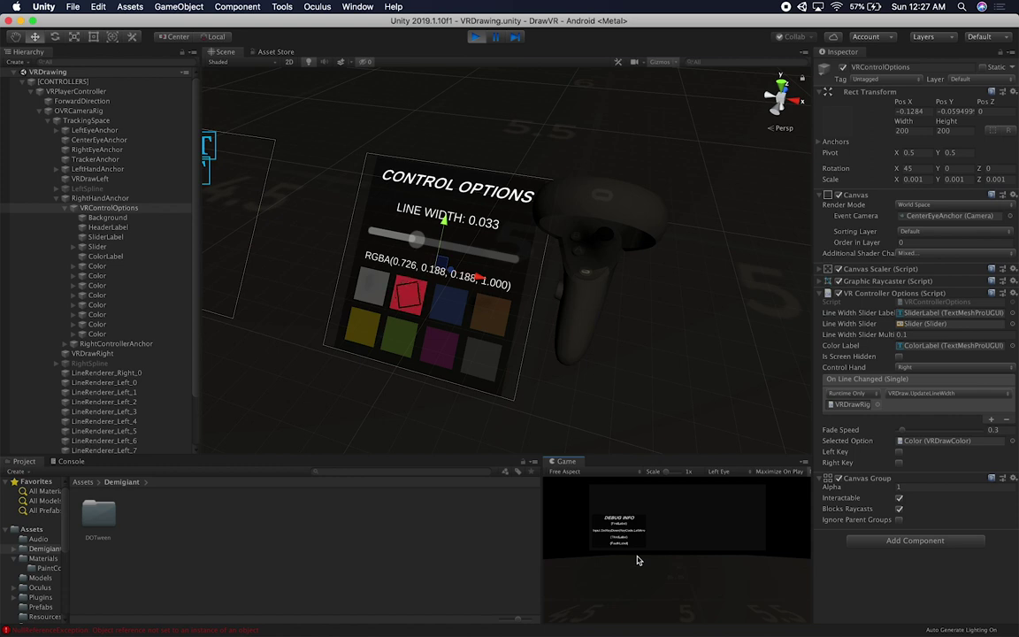
Examine VRDrawRight's VR Draw settings, including its default colour, with the Game view in focus
{"action": "left_click", "coordinate": [95, 354]}
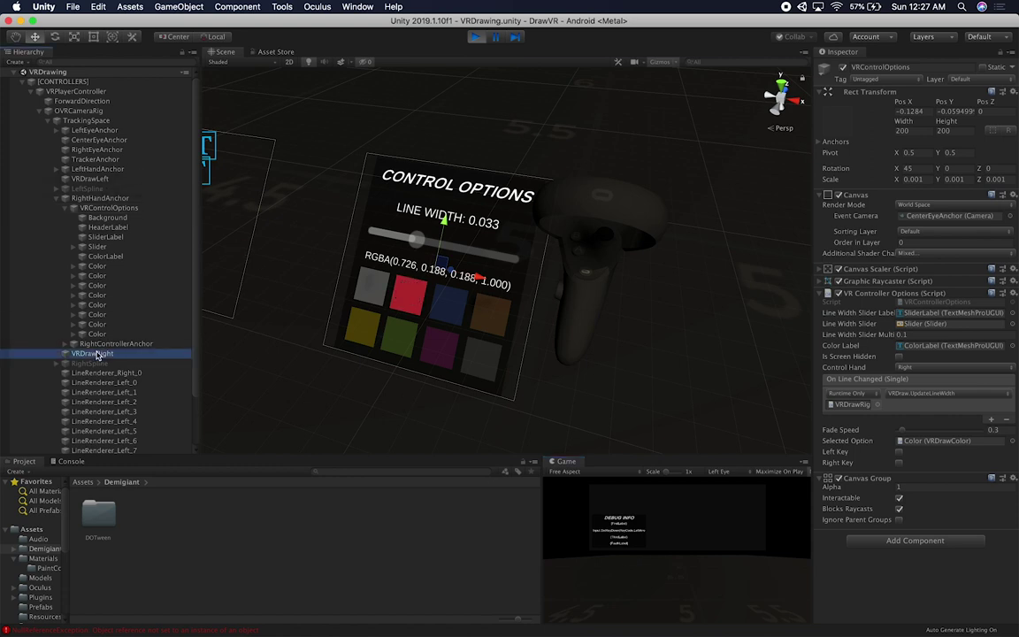
{"action": "left_click", "coordinate": [621, 564]}
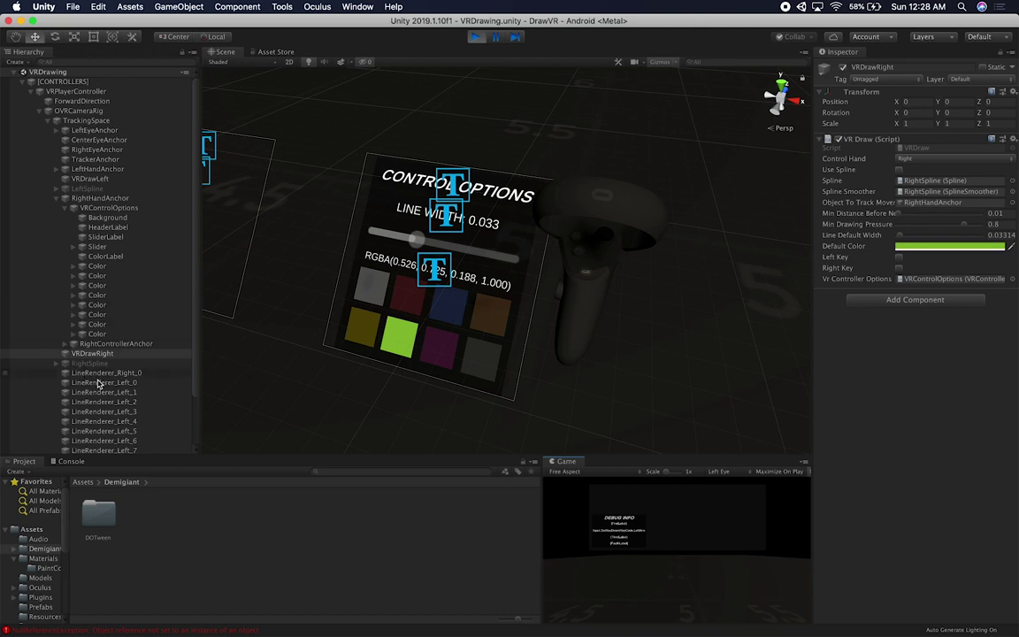
Examine LineRenderer_Right_0's material and Line Renderer settings while cycling through the colours in the control options
{"action": "scroll", "coordinate": [119, 367], "scroll_direction": "down", "scroll_amount": 3}
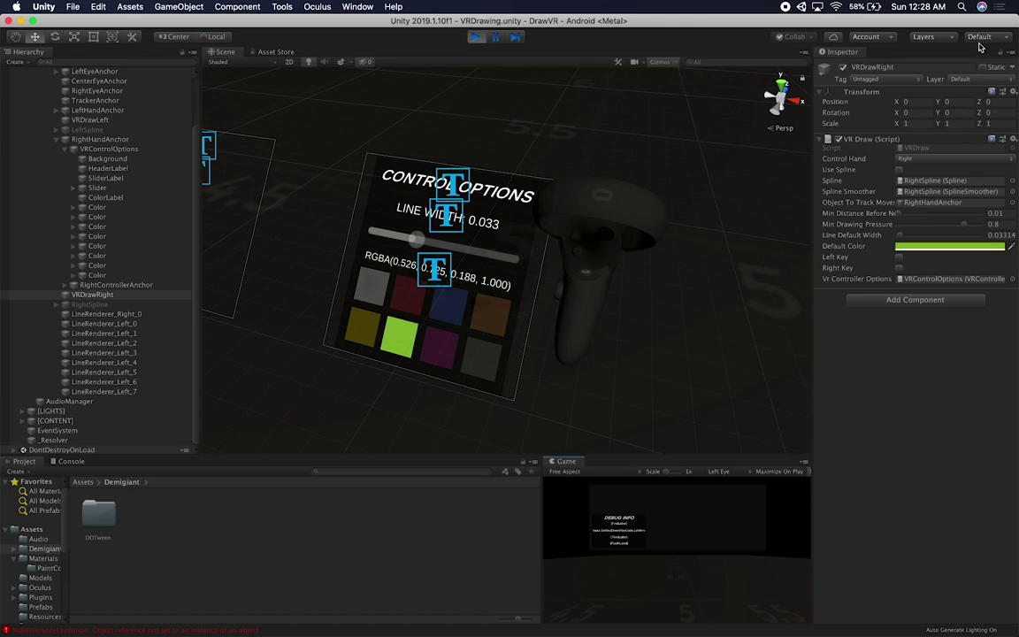
{"action": "left_click", "coordinate": [97, 315]}
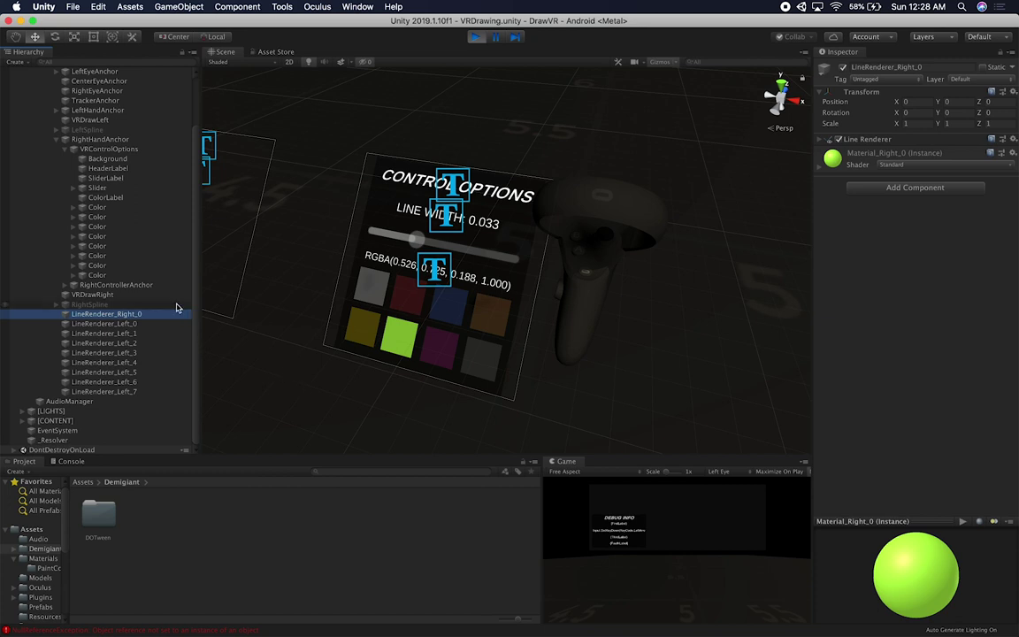
{"action": "left_click", "coordinate": [681, 531]}
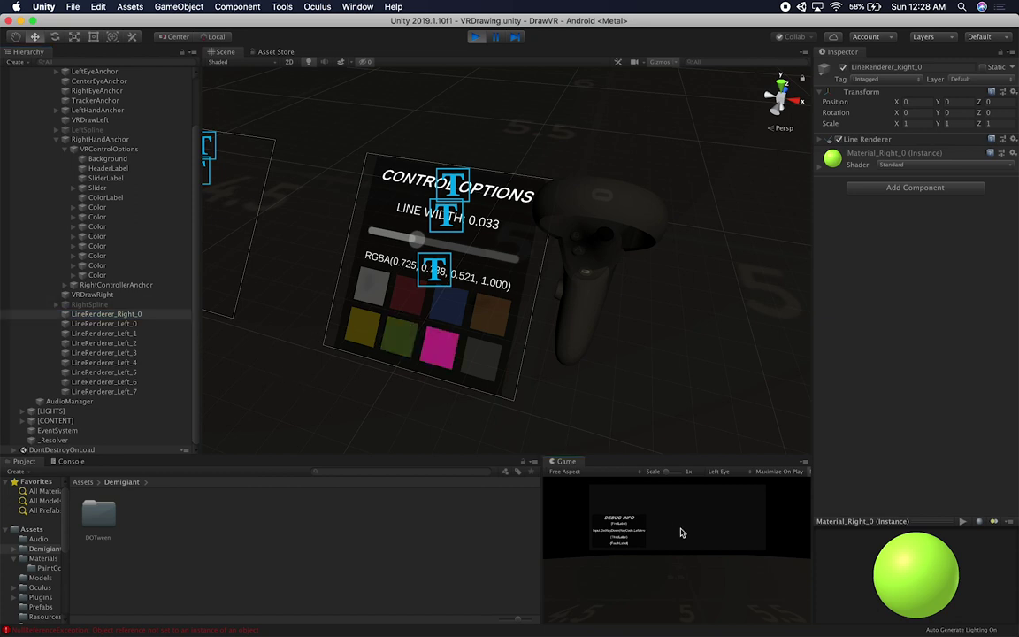
{"action": "left_click", "coordinate": [829, 145]}
{"action": "scroll", "coordinate": [911, 345], "scroll_direction": "down", "scroll_amount": 5}
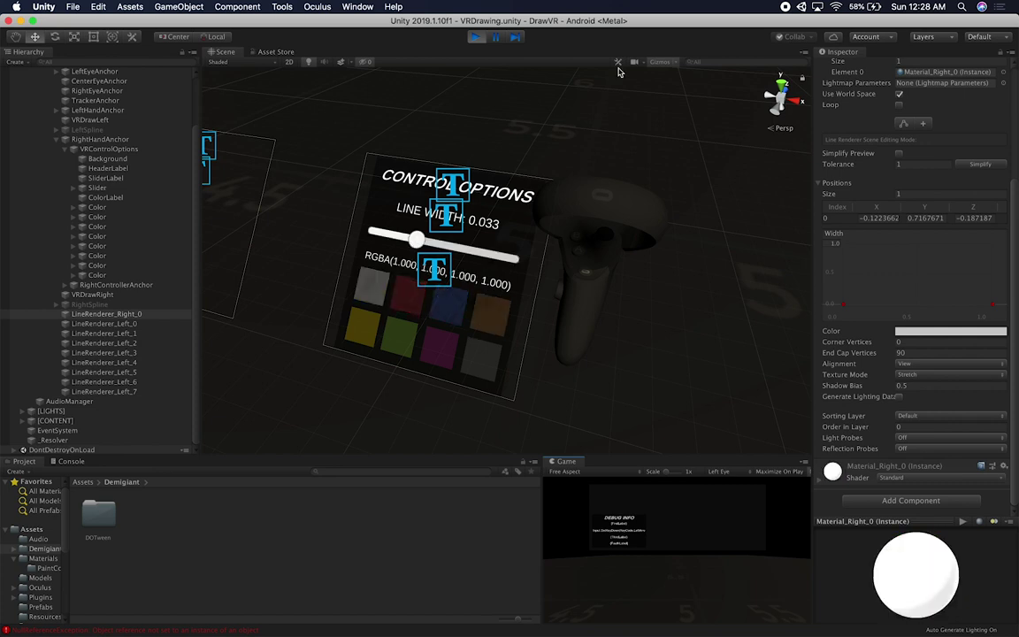
Restart play mode, frame RightHandAnchor and move it along X to about 0.661
{"action": "left_click", "coordinate": [475, 38]}
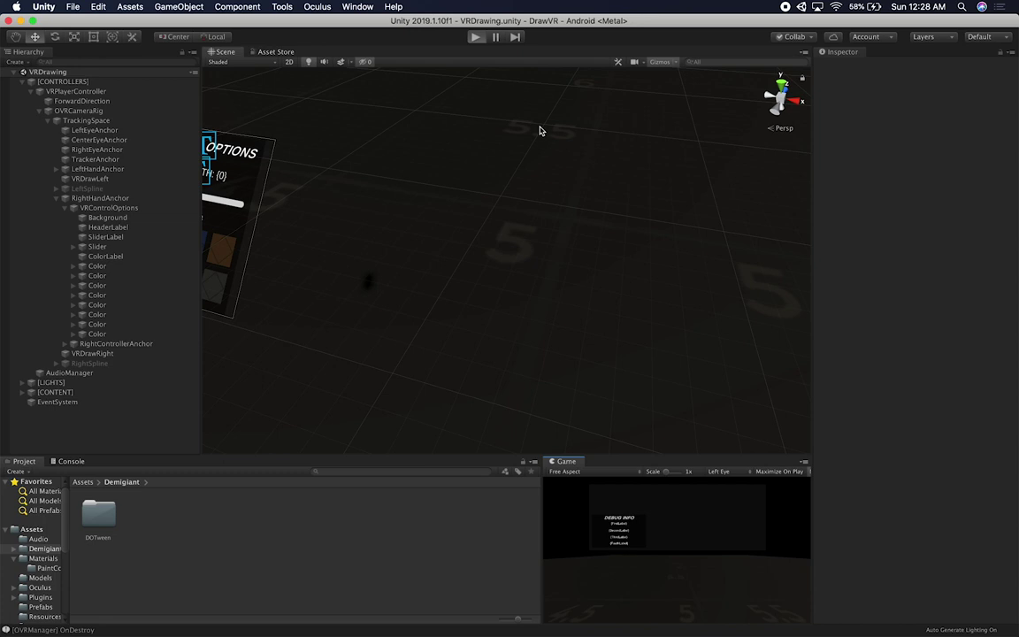
{"action": "key", "text": "super+p"}
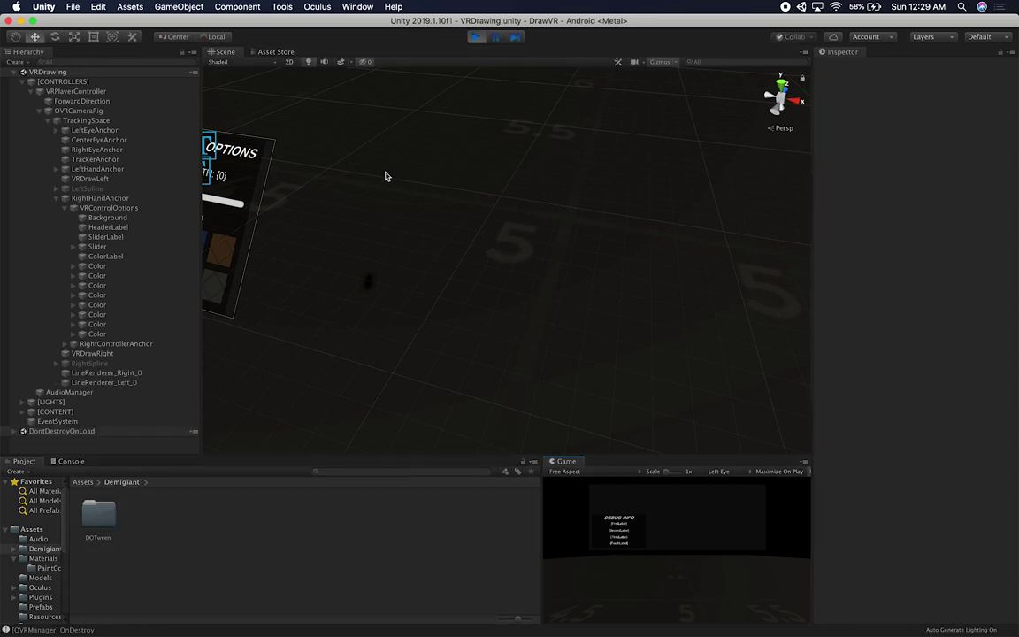
{"action": "left_click", "coordinate": [110, 199]}
{"action": "key", "text": "f"}
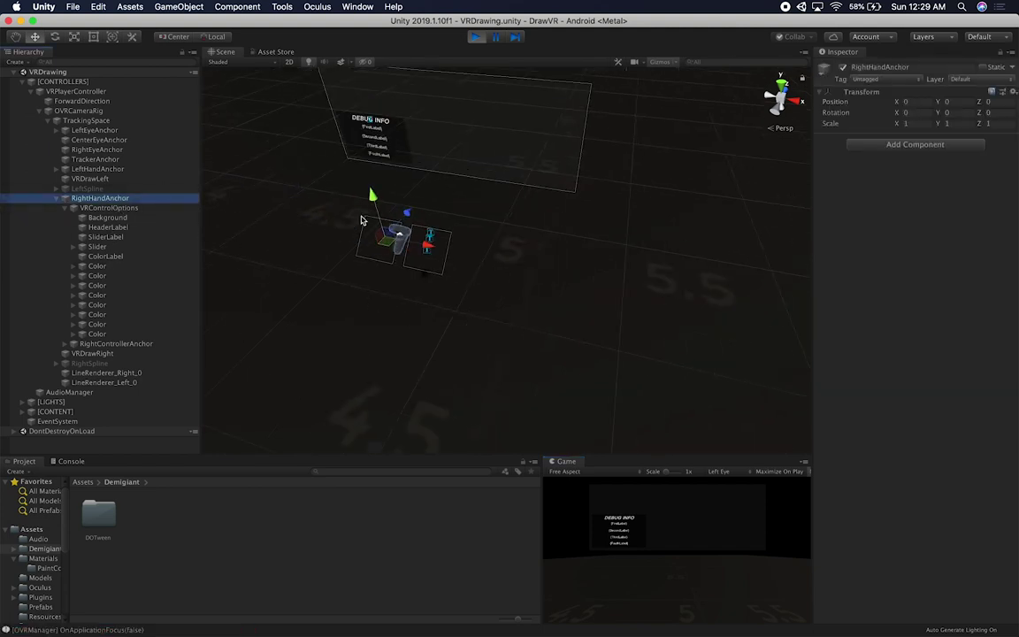
{"action": "left_click_drag", "start_coordinate": [389, 232], "coordinate": [532, 271]}
{"action": "scroll", "coordinate": [531, 270], "scroll_direction": "up", "scroll_amount": 3}
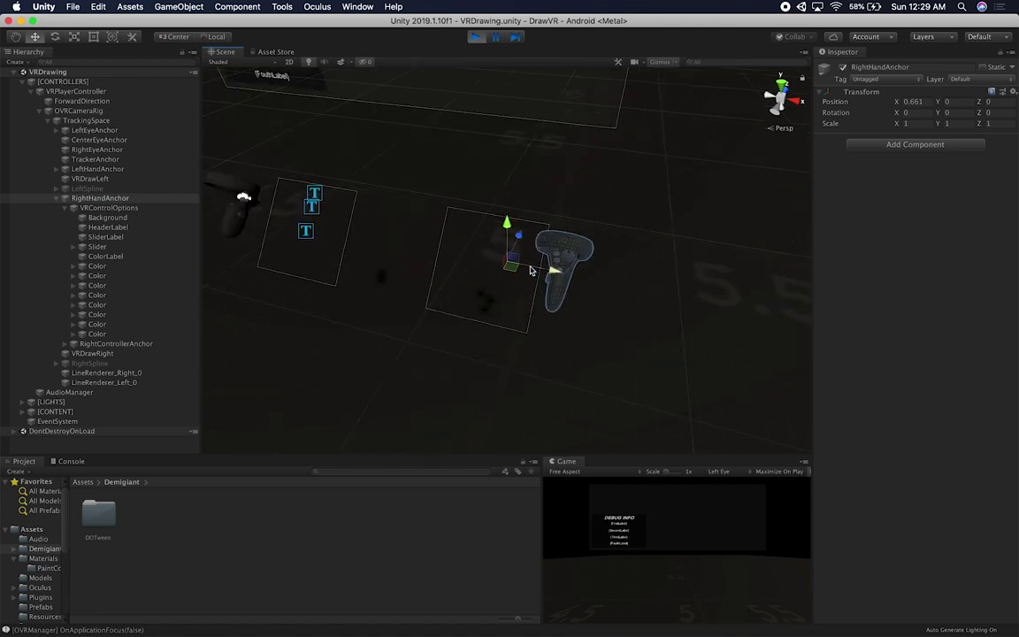
{"action": "scroll", "coordinate": [575, 295], "scroll_direction": "up", "scroll_amount": 3}
{"action": "left_click", "coordinate": [627, 489]}
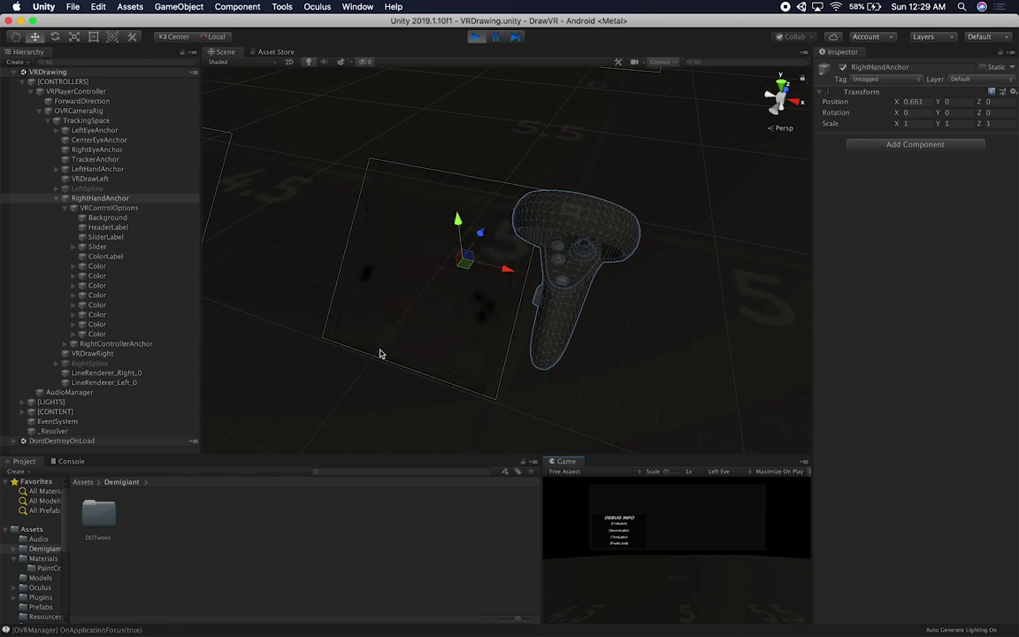
Turn on Right Key for VRDrawRight and draw a winding white line by moving RightHandAnchor to about X 0.608, Y -0.115
{"action": "left_click", "coordinate": [74, 354]}
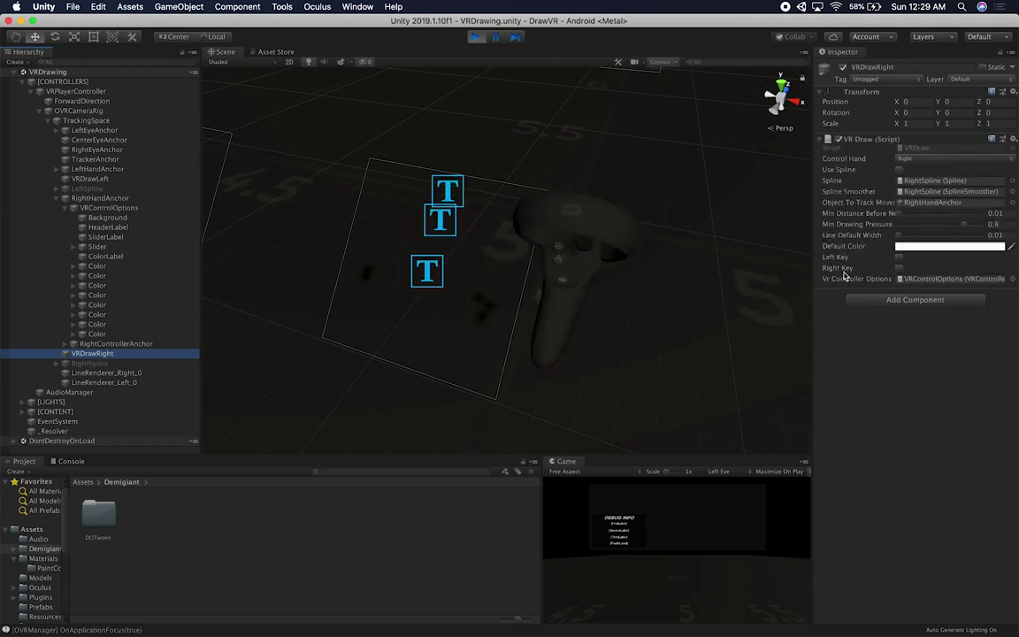
{"action": "left_click", "coordinate": [898, 268]}
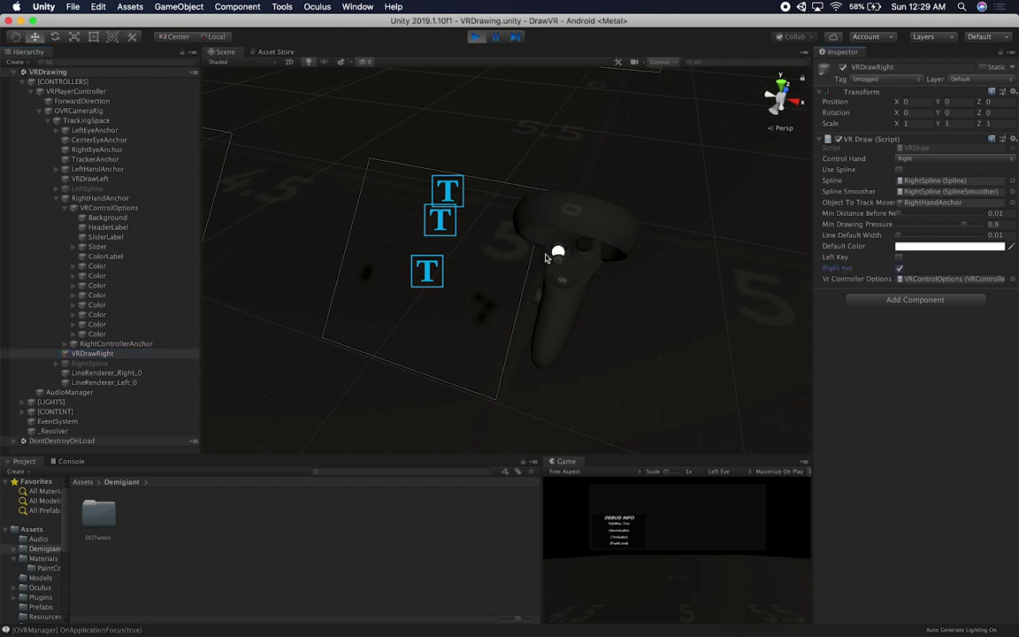
{"action": "double_click", "coordinate": [134, 200]}
{"action": "mouse_move", "coordinate": [499, 256]}
{"action": "left_mouse_down"}
{"action": "mouse_move", "coordinate": [486, 252]}
{"action": "mouse_move", "coordinate": [529, 262]}
{"action": "mouse_move", "coordinate": [486, 256]}
{"action": "mouse_move", "coordinate": [472, 220]}
{"action": "mouse_move", "coordinate": [530, 206]}
{"action": "mouse_move", "coordinate": [443, 181]}
{"action": "mouse_move", "coordinate": [539, 206]}
{"action": "mouse_move", "coordinate": [604, 240]}
{"action": "mouse_move", "coordinate": [569, 302]}
{"action": "mouse_move", "coordinate": [402, 271]}
{"action": "mouse_move", "coordinate": [399, 236]}
{"action": "left_mouse_up"}
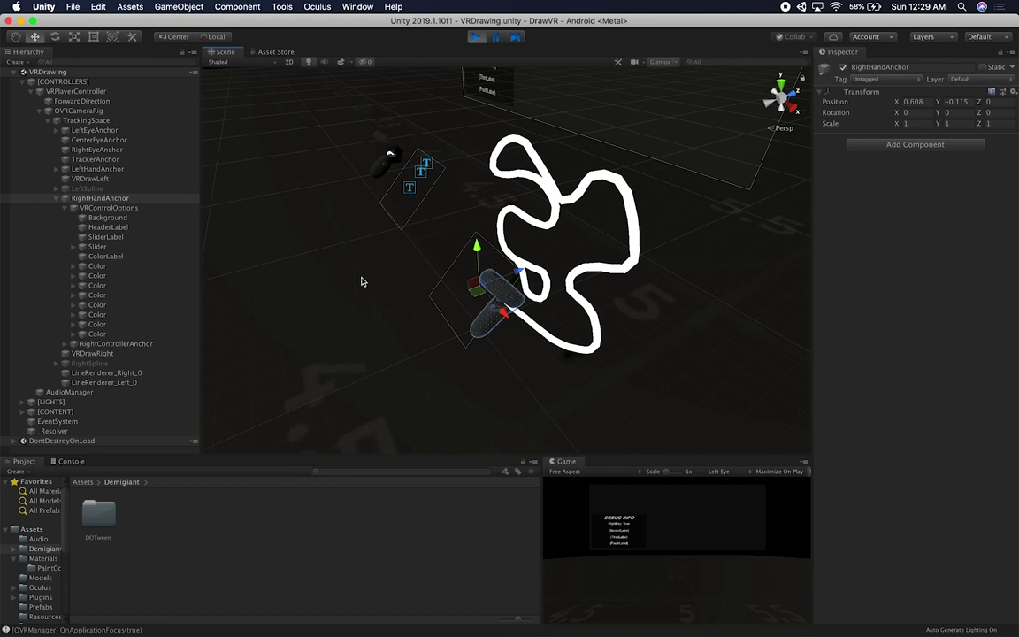
Turn off Right Key in VRDrawRight's VR Draw script and start a new right-hand line in the Game view
{"action": "left_click", "coordinate": [97, 353]}
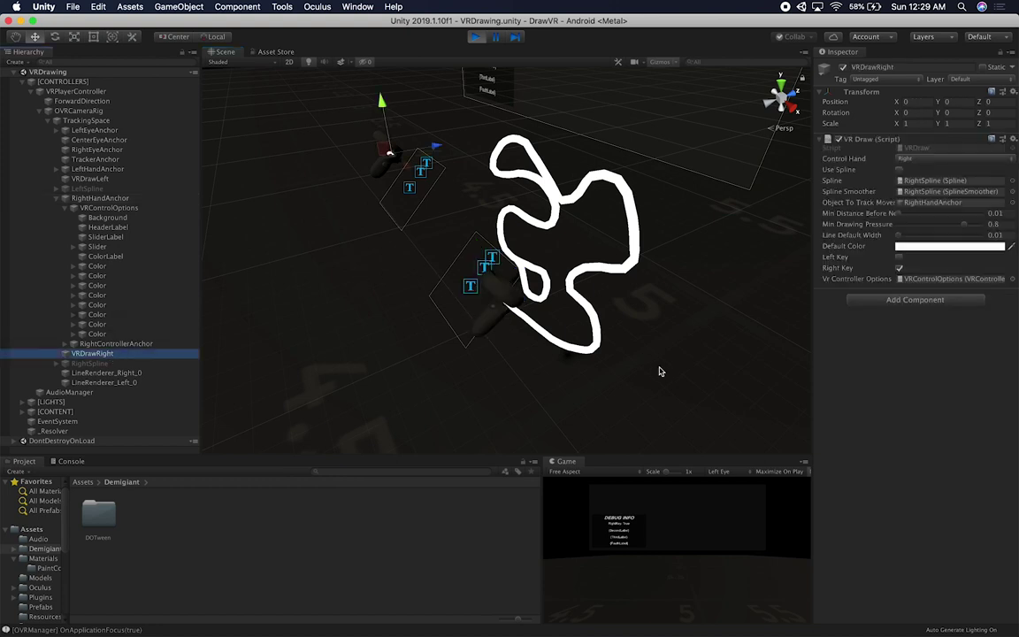
{"action": "left_click", "coordinate": [899, 269]}
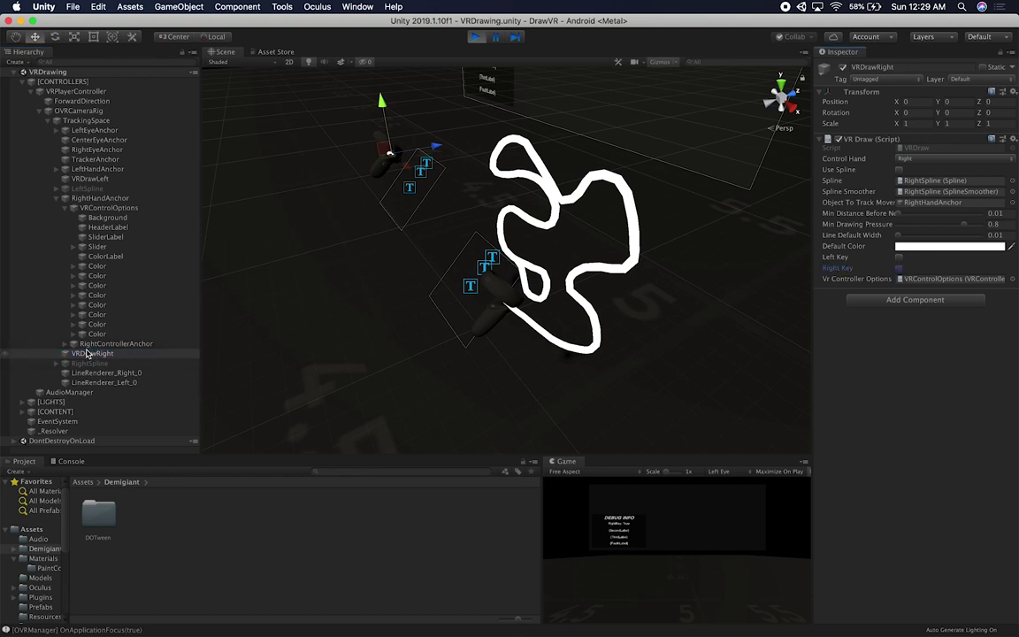
{"action": "left_click", "coordinate": [602, 550]}
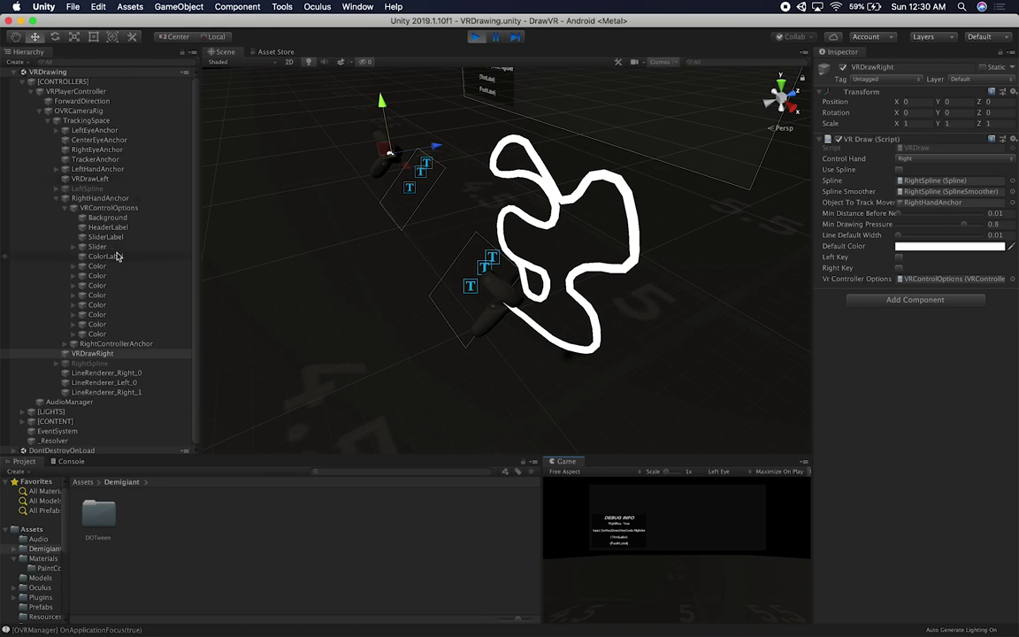
Show the right-hand control options, choose the red swatch and check LineRenderer_Right_1's material colour
{"action": "left_click", "coordinate": [118, 211]}
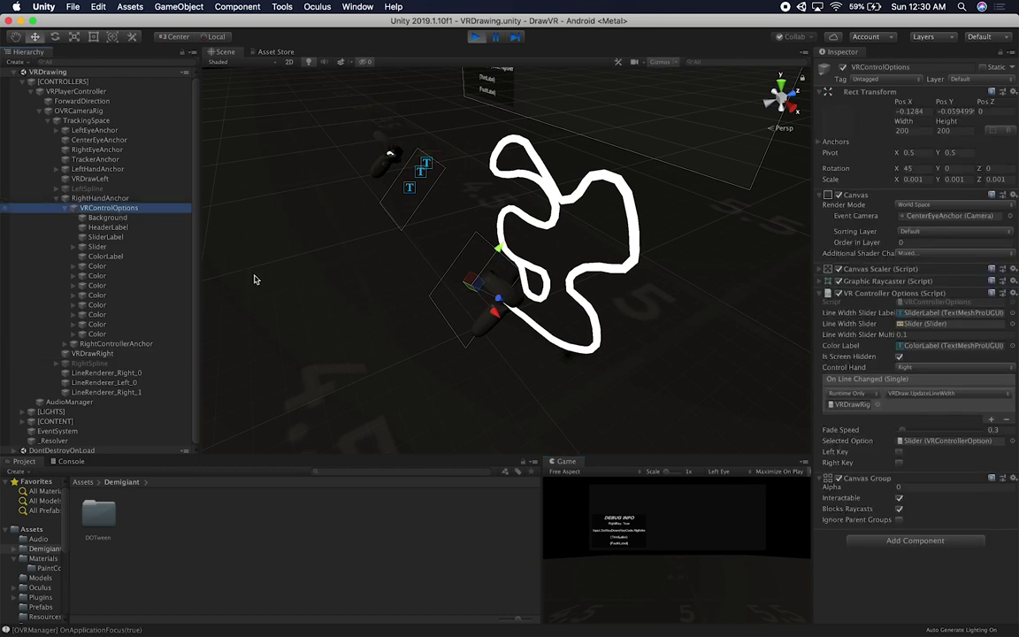
{"action": "left_click", "coordinate": [643, 547]}
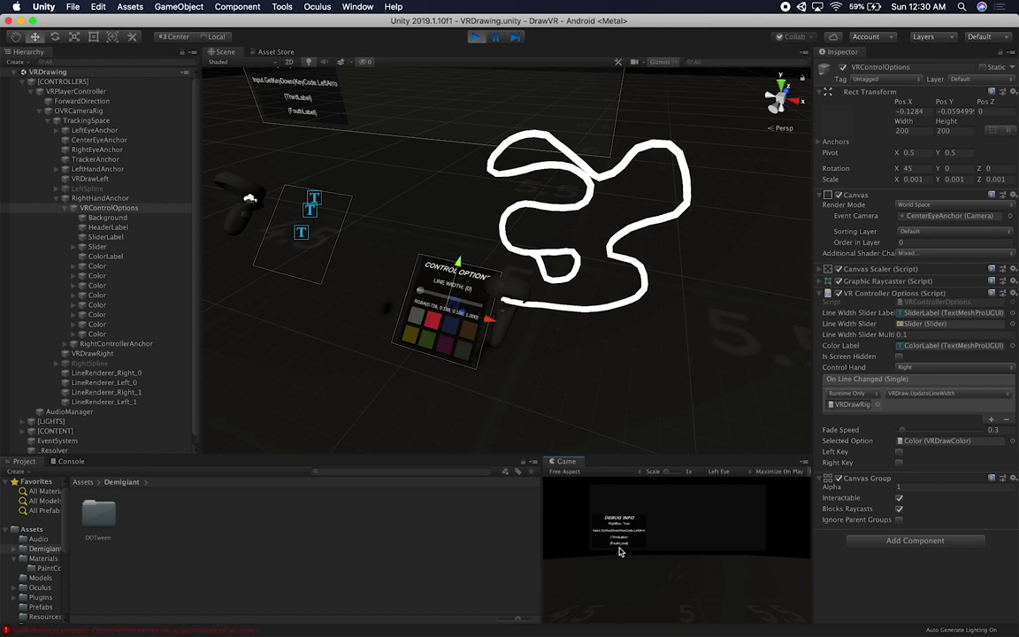
{"action": "left_click", "coordinate": [107, 393]}
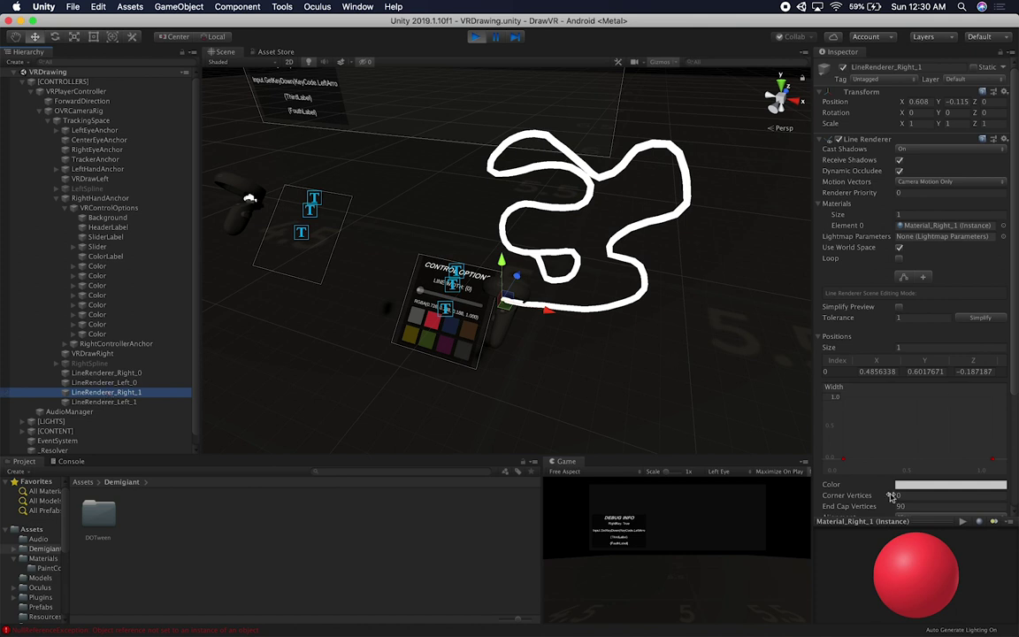
{"action": "left_click", "coordinate": [593, 542]}
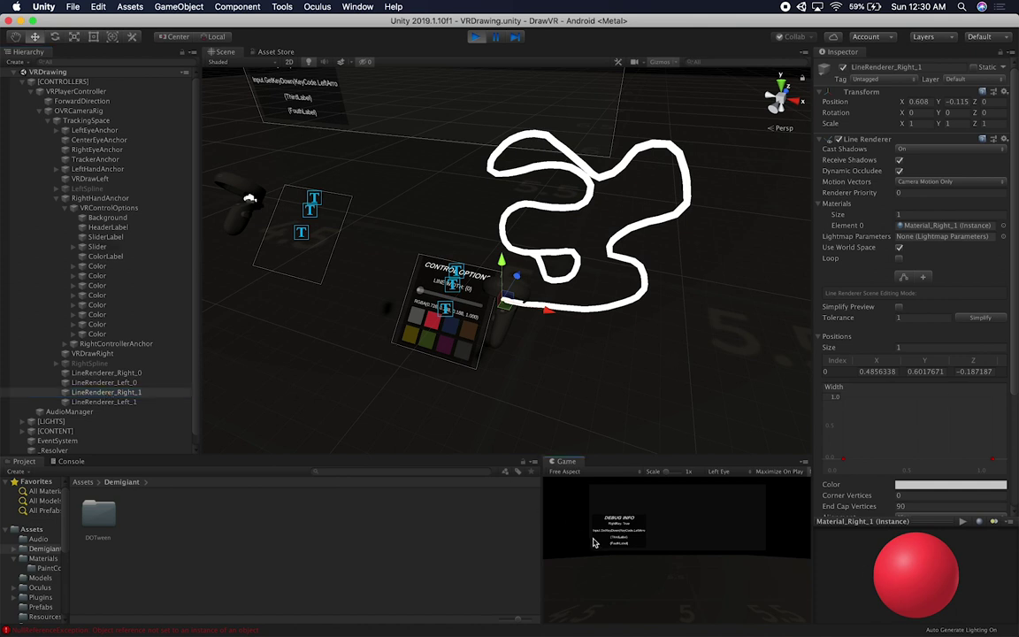
Move RightHandAnchor back to about Z -0.394 and turn on Right Key in VRControlOptions' VR Controller Options script
{"action": "left_click", "coordinate": [115, 199]}
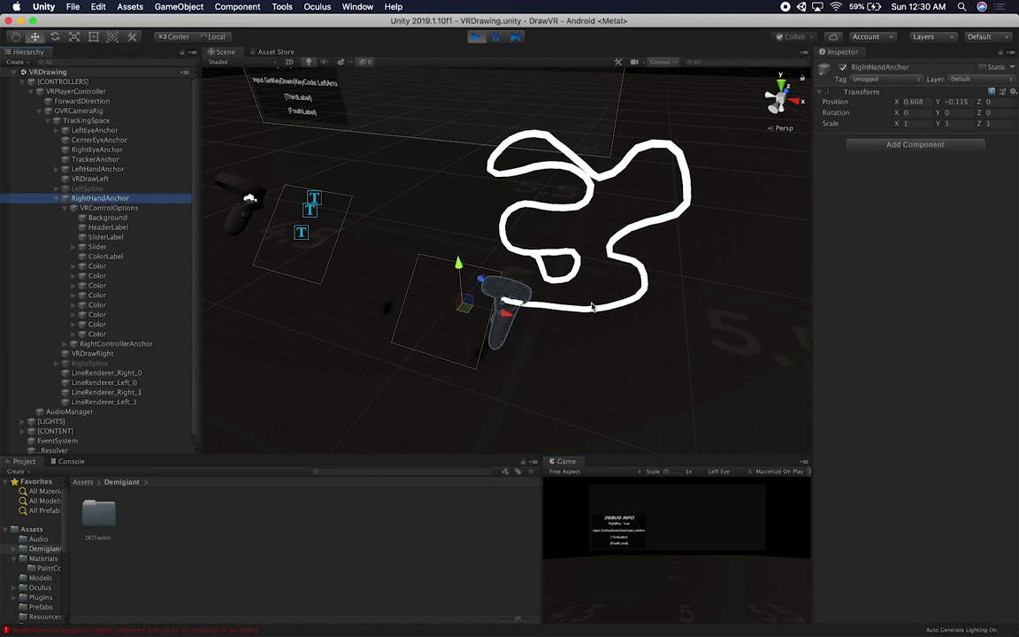
{"action": "scroll", "coordinate": [592, 307], "scroll_direction": "down", "scroll_amount": 3}
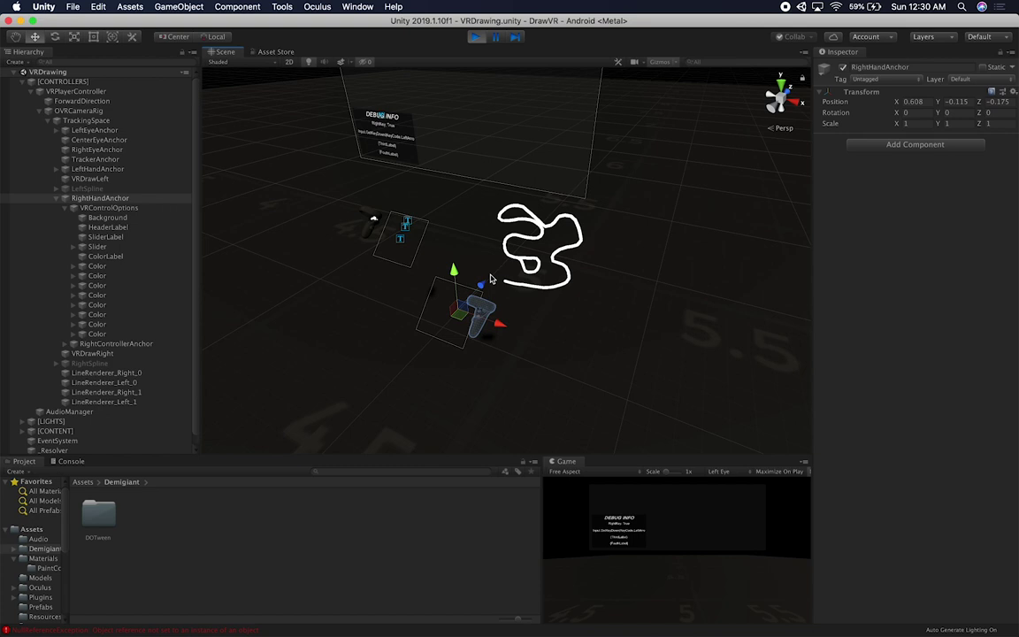
{"action": "left_click", "coordinate": [113, 208]}
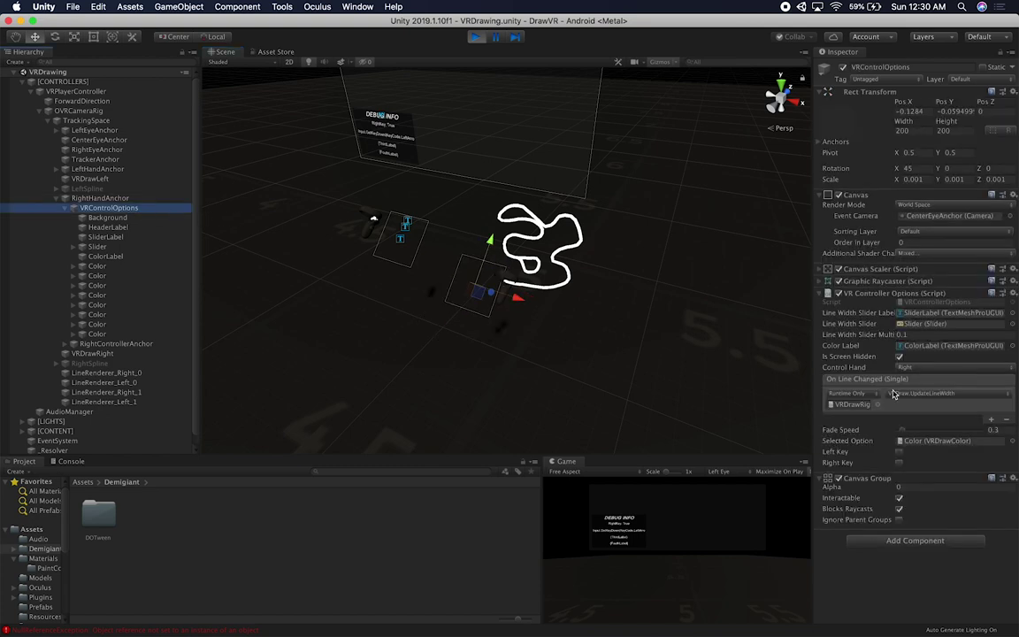
{"action": "left_click", "coordinate": [898, 463]}
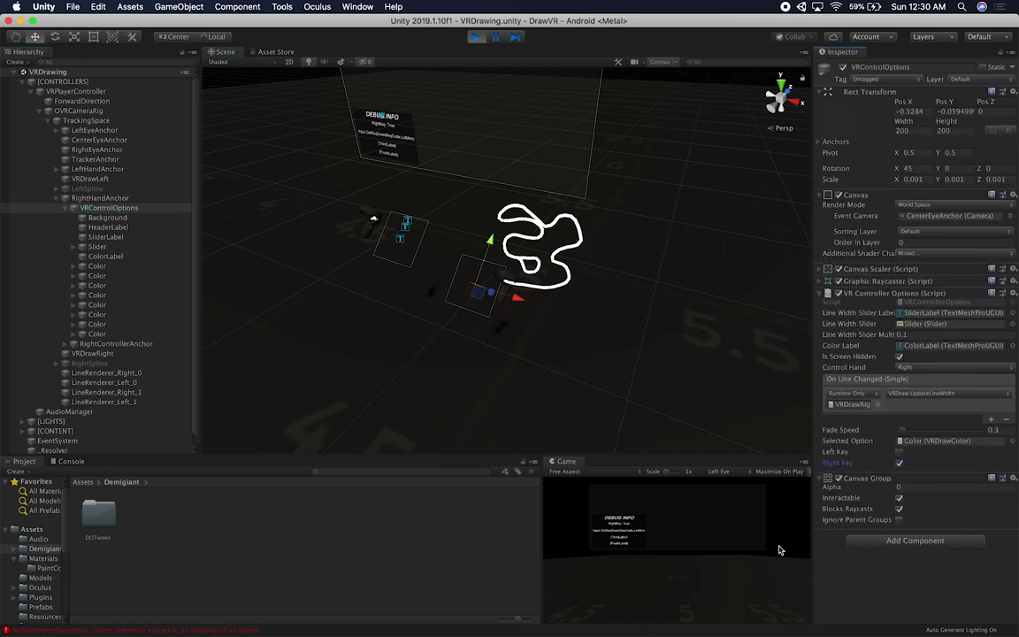
{"action": "left_click", "coordinate": [115, 197]}
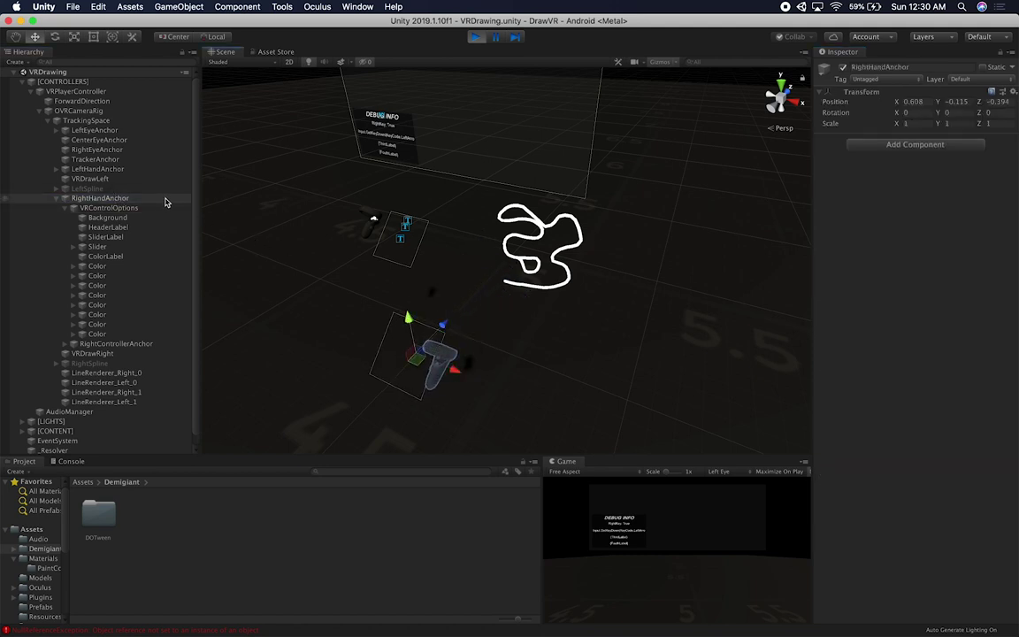
Recheck VRControlOptions' Right Key setting and inspect RightHandAnchor beside the drawn line from the side
{"action": "left_click", "coordinate": [124, 207]}
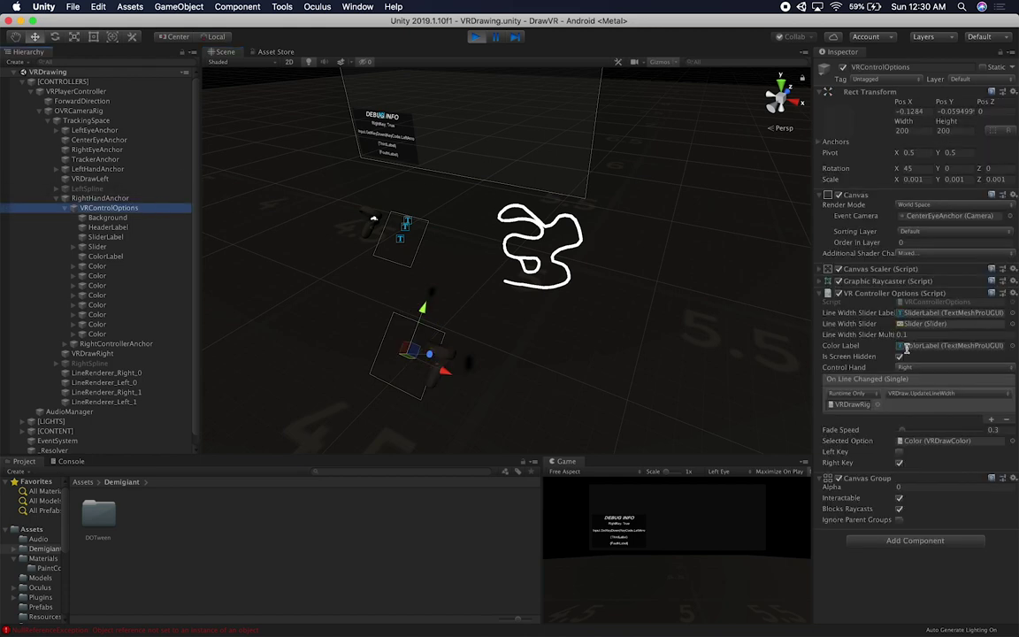
{"action": "left_click", "coordinate": [899, 461]}
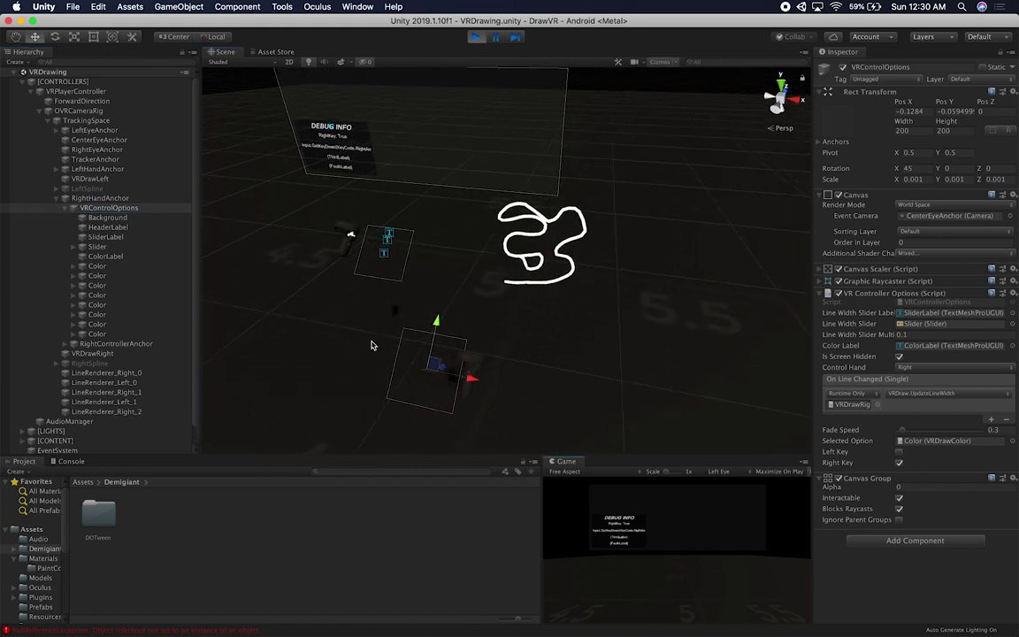
{"action": "left_click_drag", "start_coordinate": [453, 376], "coordinate": [501, 389]}
{"action": "left_click", "coordinate": [469, 356]}
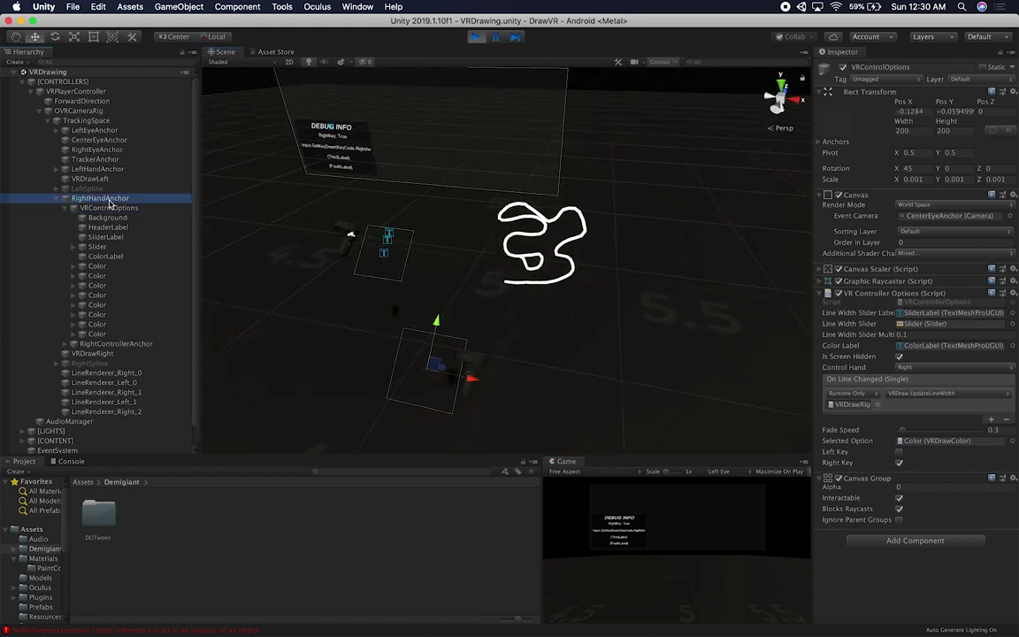
{"action": "left_click_drag", "start_coordinate": [469, 355], "coordinate": [429, 362]}
{"action": "left_click_drag", "start_coordinate": [514, 375], "coordinate": [321, 314], "text": "alt"}
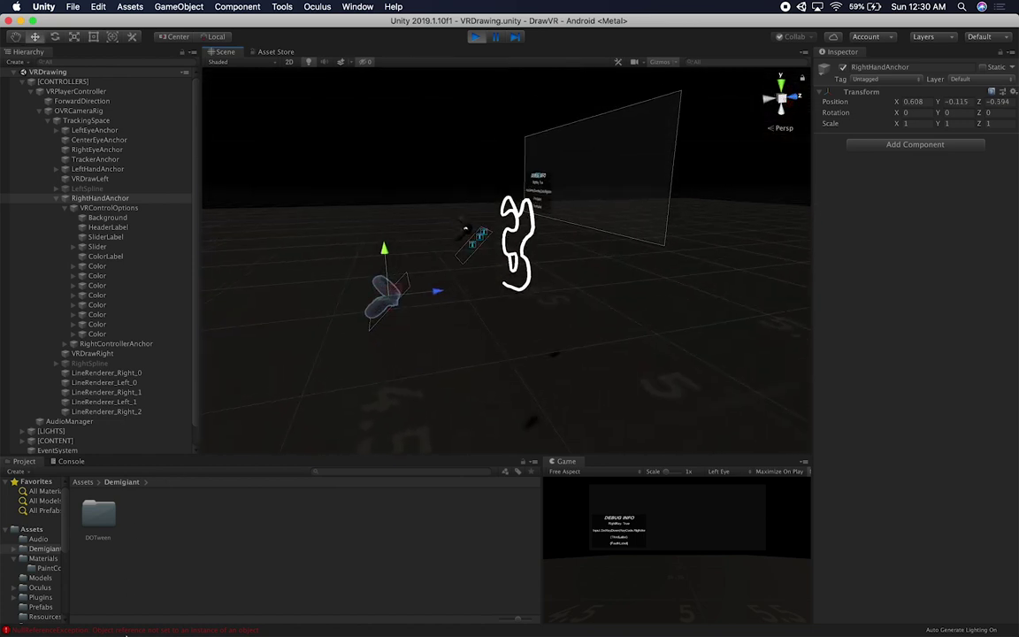
Trace the NullReferenceException to VRPlayerController and disable its OVR Player Controller, OVR Scene Sample Controller and OVR Debug Info scripts
{"action": "left_click", "coordinate": [126, 630]}
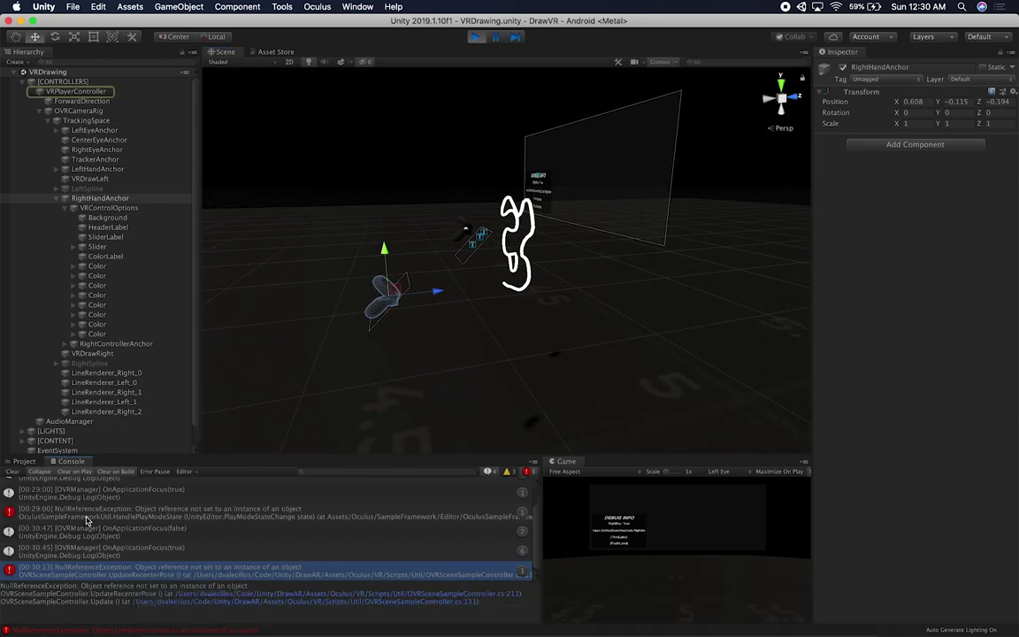
{"action": "left_click", "coordinate": [71, 91]}
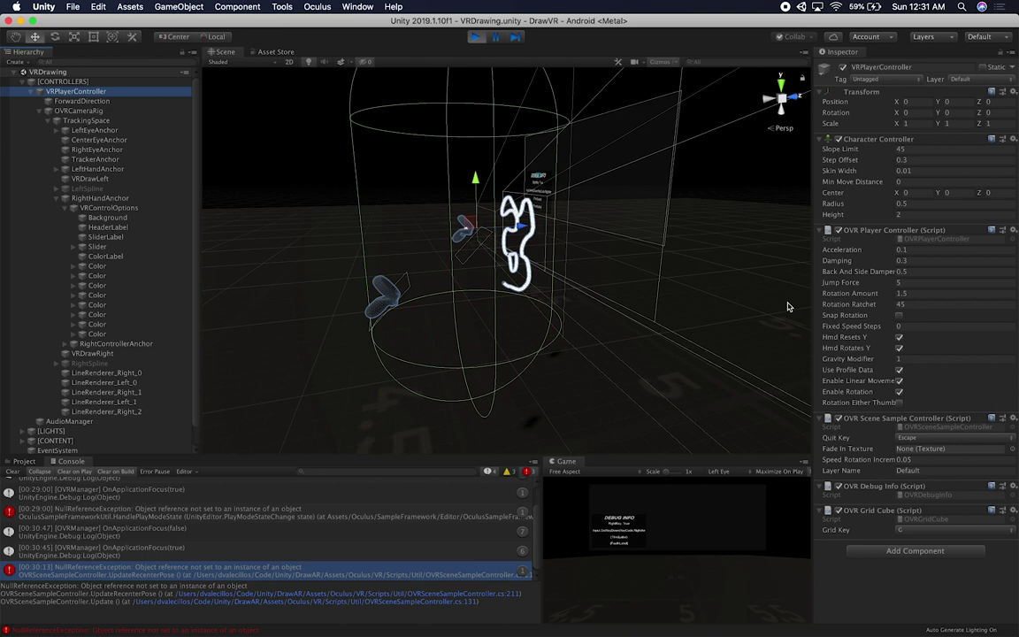
{"action": "left_click", "coordinate": [840, 237]}
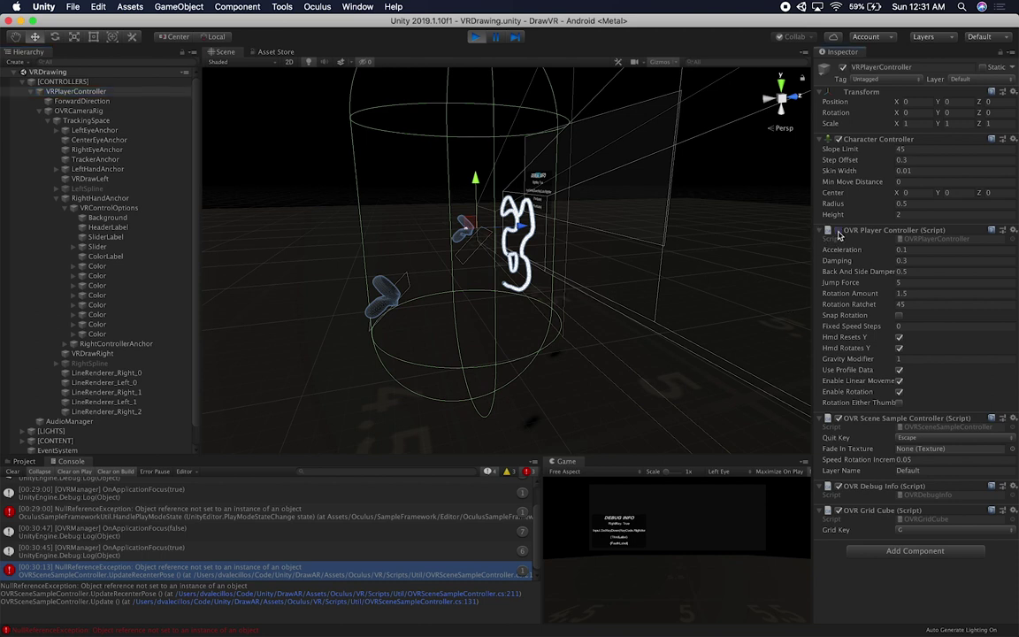
{"action": "left_click", "coordinate": [838, 418]}
{"action": "left_click", "coordinate": [839, 486]}
Move RightHandAnchor along X to about 0.836 and highlight the orange swatch in its control options
{"action": "left_click", "coordinate": [100, 353]}
{"action": "left_click", "coordinate": [133, 198]}
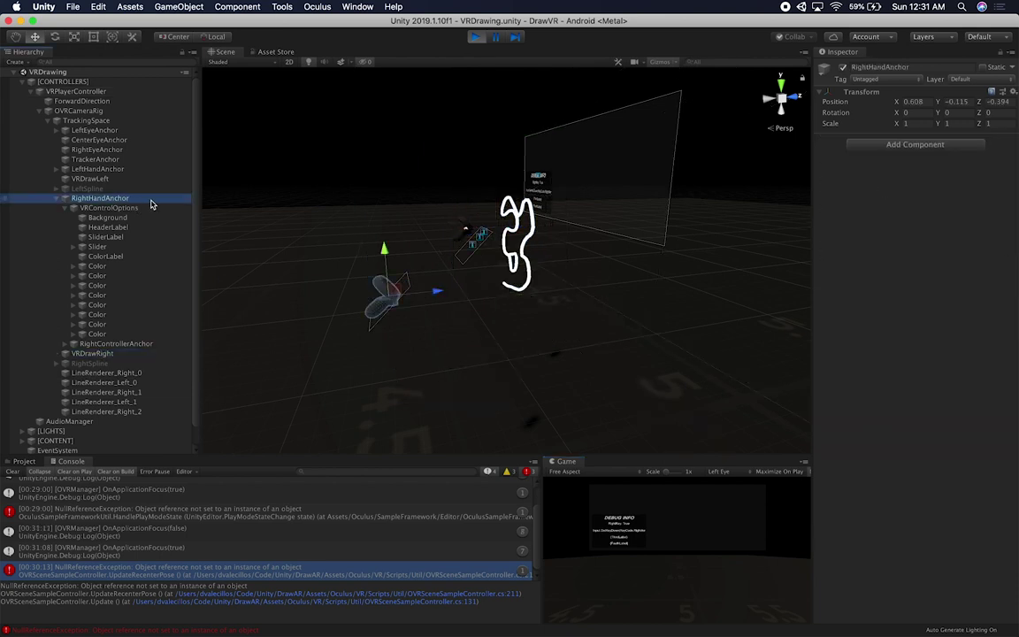
{"action": "key", "text": "f"}
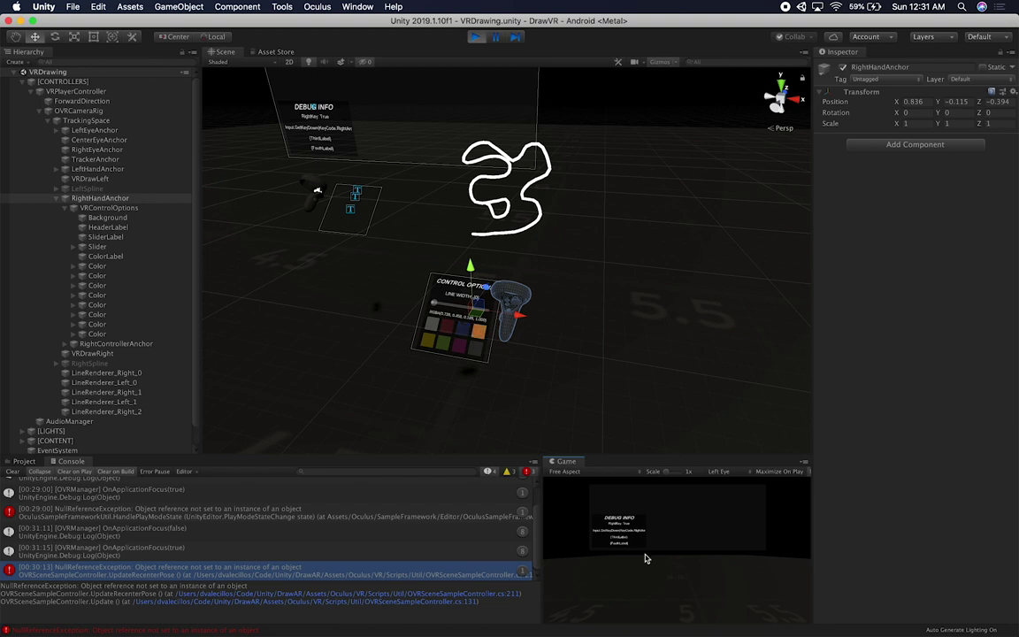
Hide the right-hand control options from the Game view and reselect RightHandAnchor
{"action": "left_click", "coordinate": [110, 207]}
{"action": "left_click", "coordinate": [591, 555]}
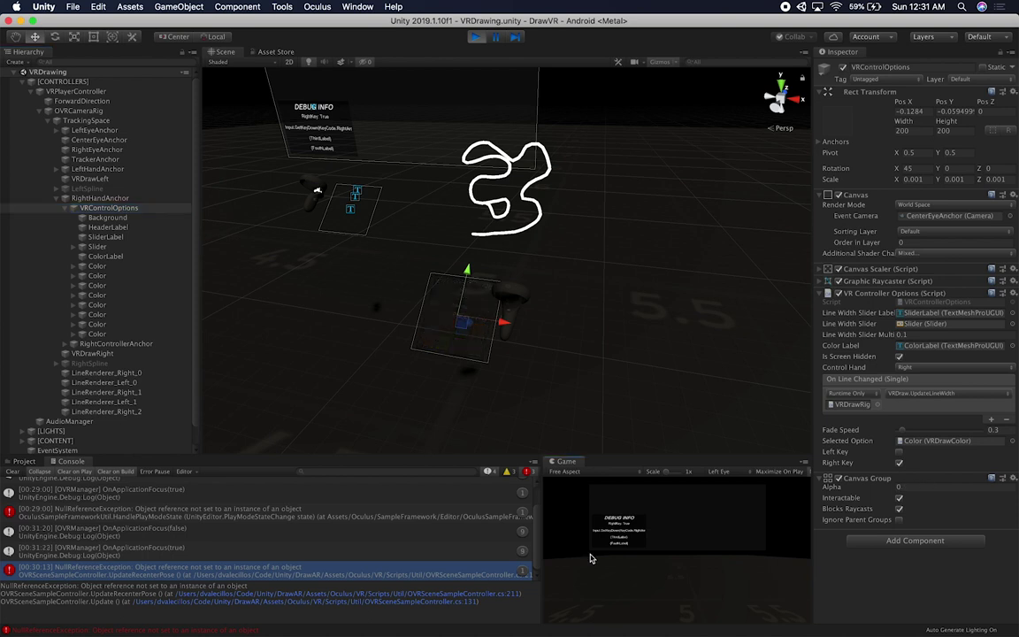
{"action": "left_click", "coordinate": [89, 199]}
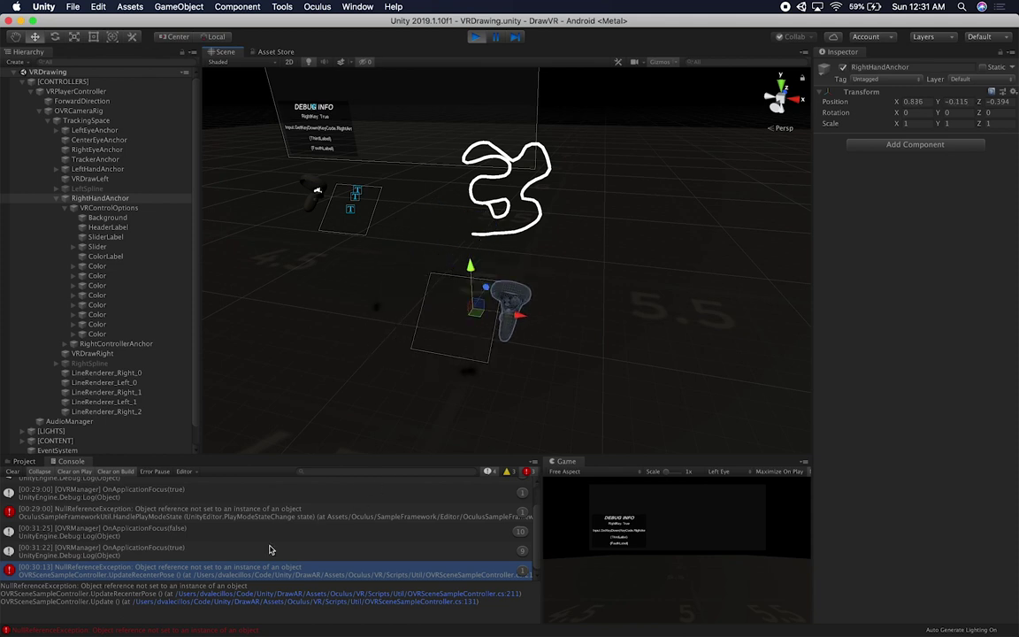
Trace the NullReferenceException to VRPlayerController and, in the code editor, highlight the goLineRenderer.useWorldSpace = true line of VRDraw.cs
{"action": "left_click", "coordinate": [260, 573]}
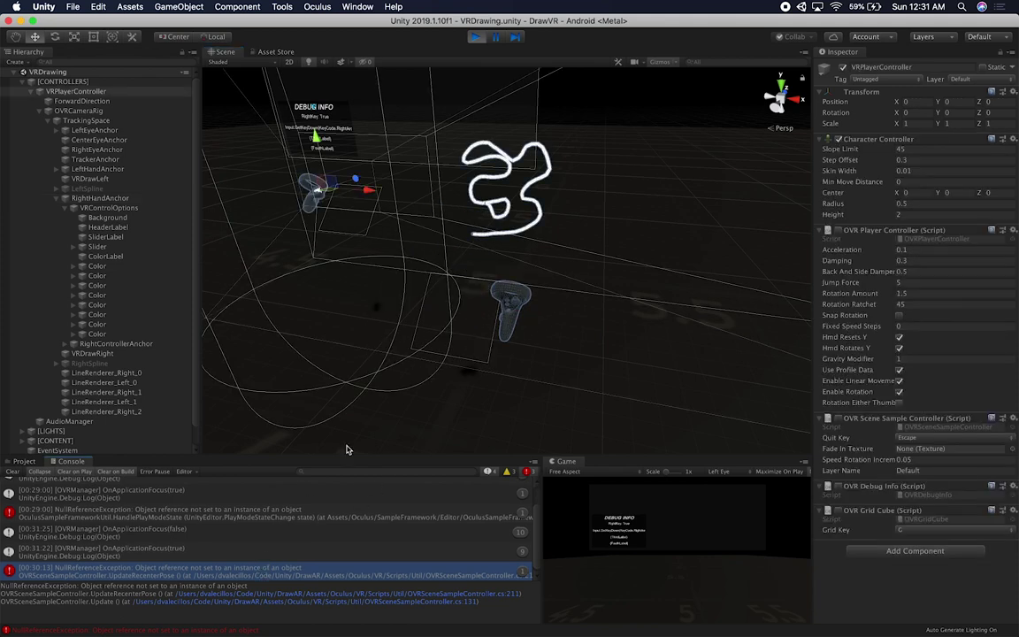
{"action": "key", "text": "super+Tab"}
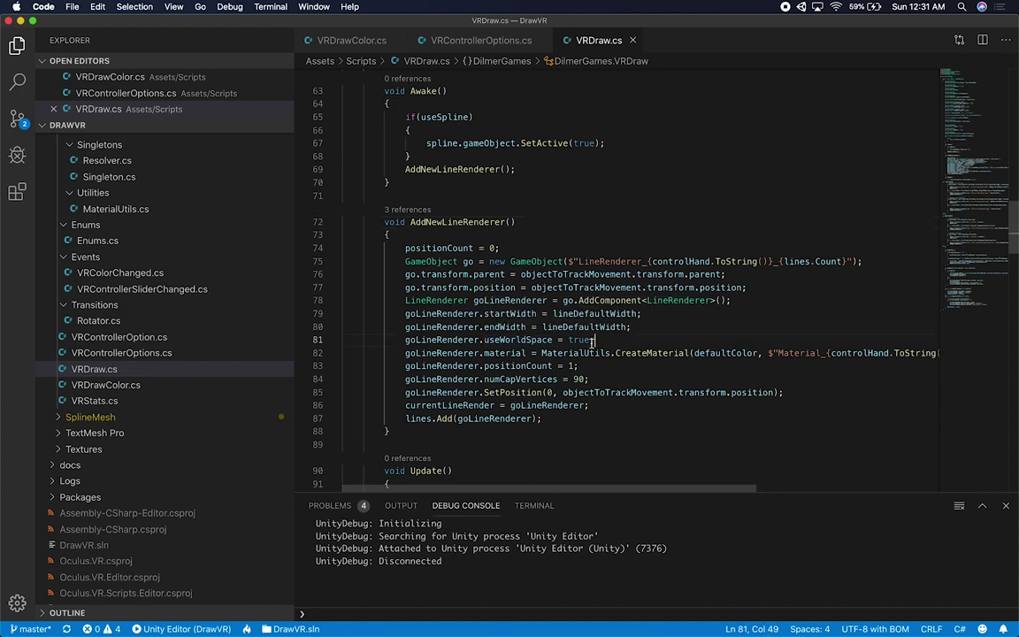
{"action": "left_click_drag", "start_coordinate": [595, 340], "coordinate": [562, 340]}
{"action": "left_click", "coordinate": [405, 340], "text": "shift"}
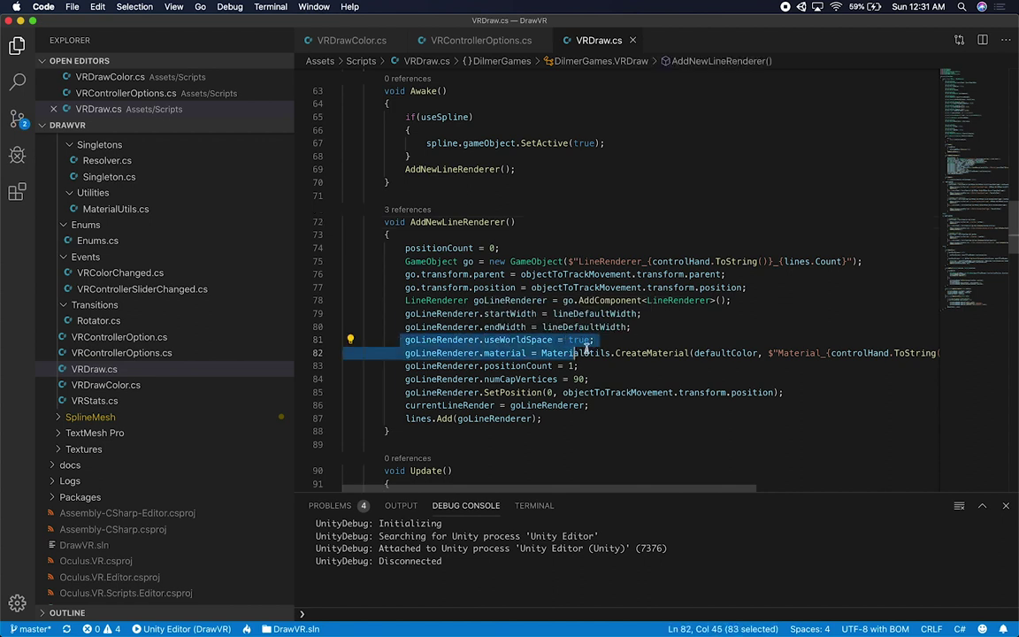
{"action": "key", "text": "super+Tab"}
Restart play mode with RightHandAnchor selected, and clear the console after checking the startup NullReferenceException
{"action": "mouse_move", "coordinate": [529, 267]}
{"action": "left_mouse_down", "text": "alt"}
{"action": "mouse_move", "coordinate": [368, 119]}
{"action": "mouse_move", "coordinate": [519, 77]}
{"action": "left_mouse_up", "text": "alt"}
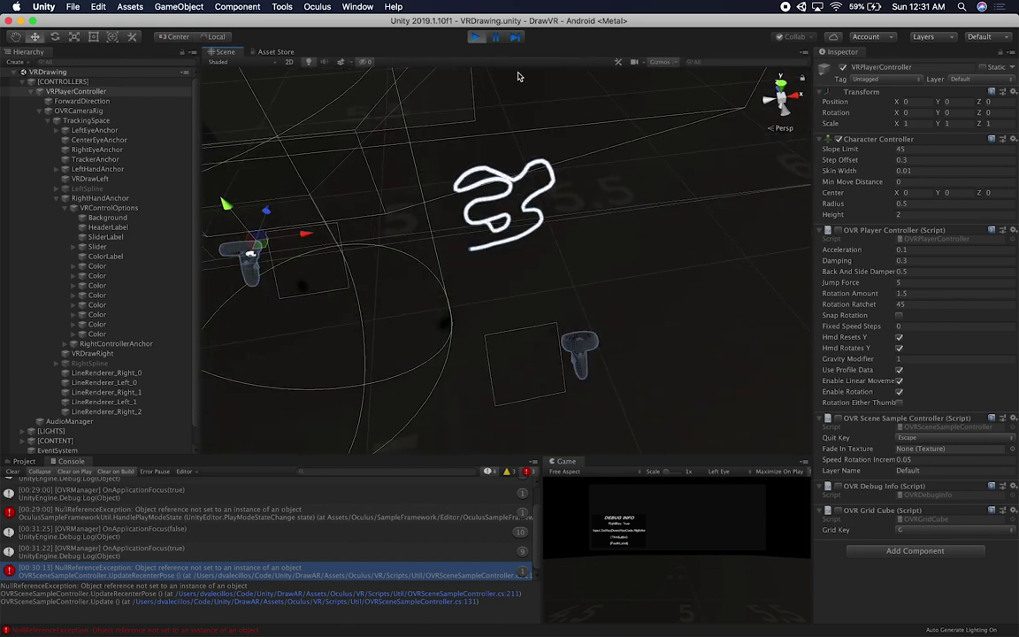
{"action": "key", "text": "super+p"}
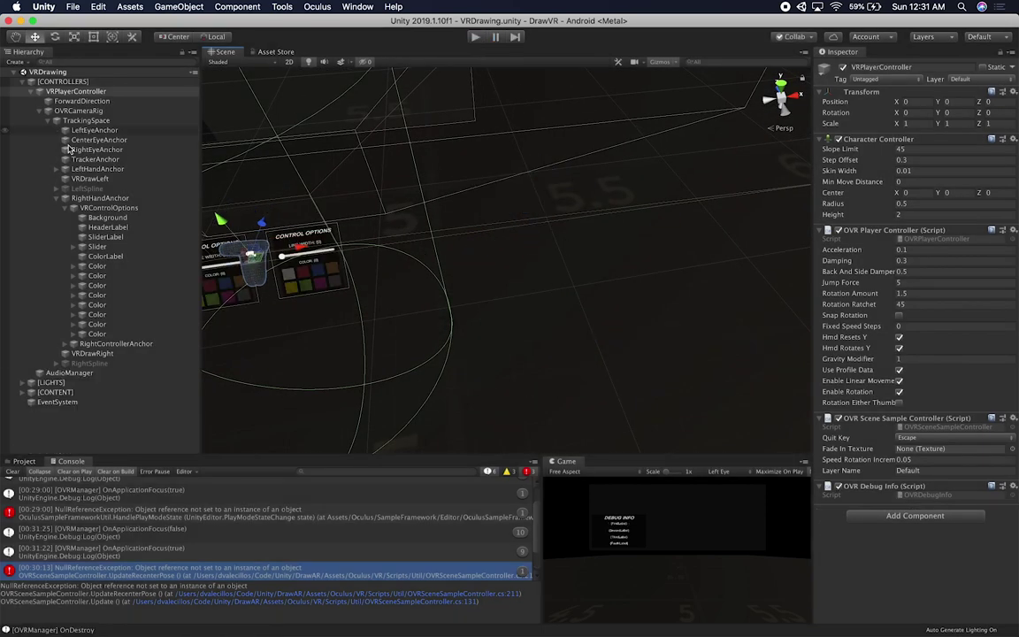
{"action": "left_click", "coordinate": [104, 198]}
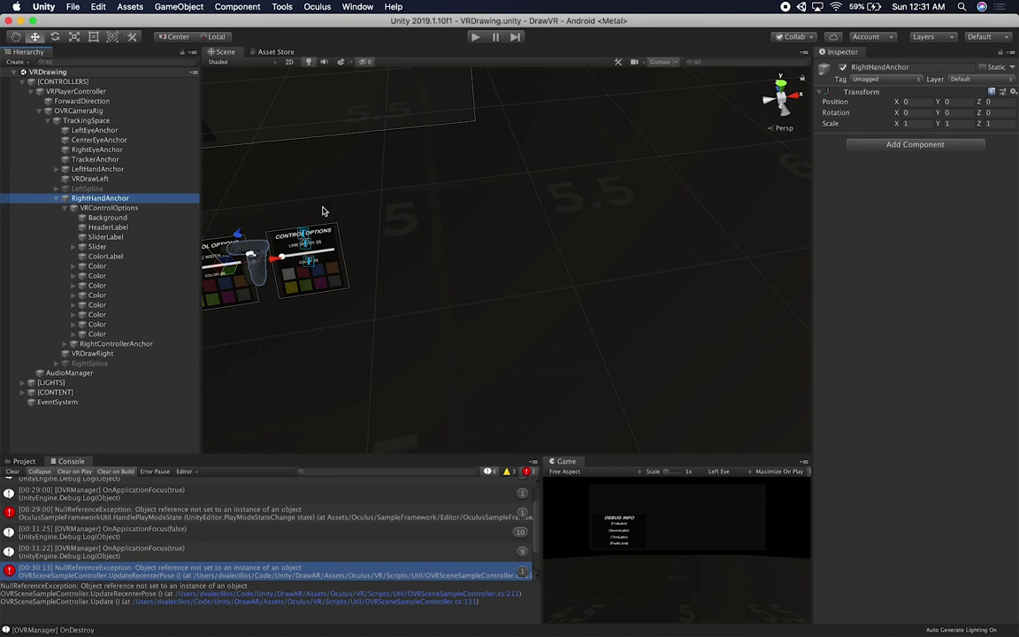
{"action": "left_click", "coordinate": [13, 471]}
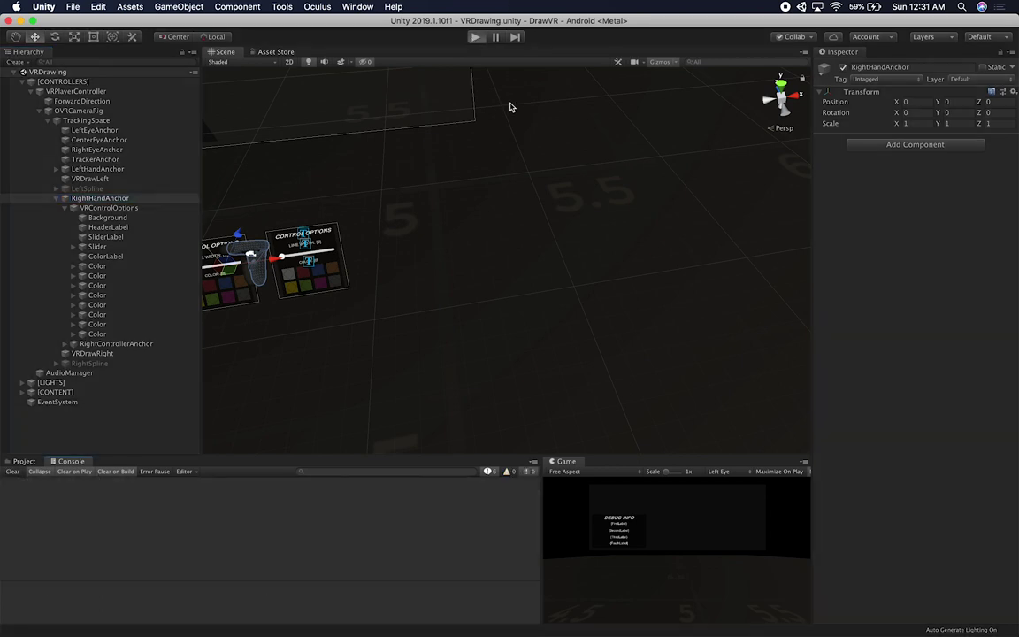
{"action": "key", "text": "super+p"}
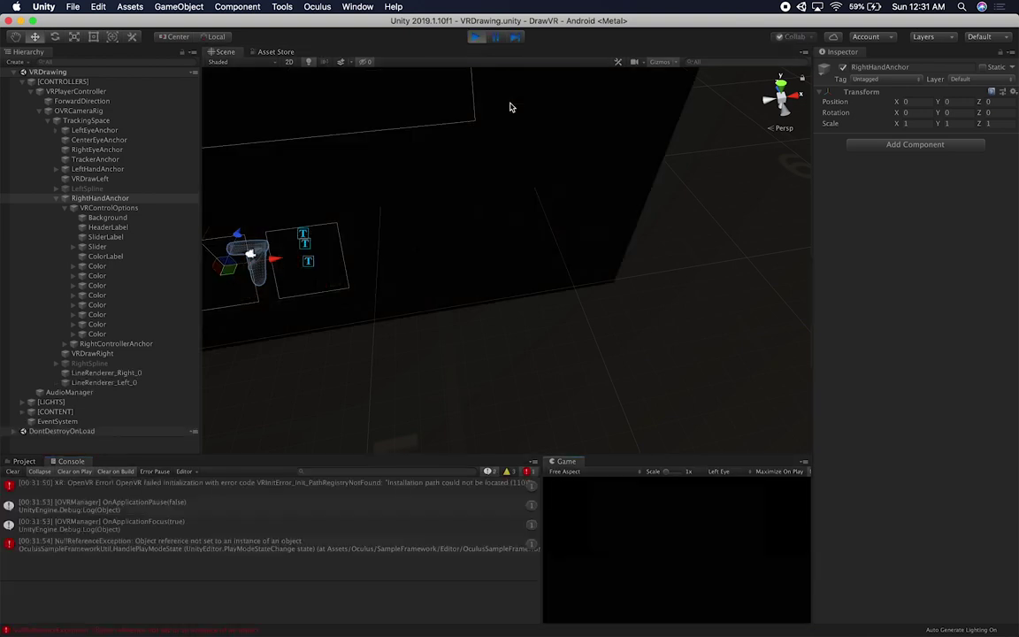
{"action": "left_click", "coordinate": [251, 548]}
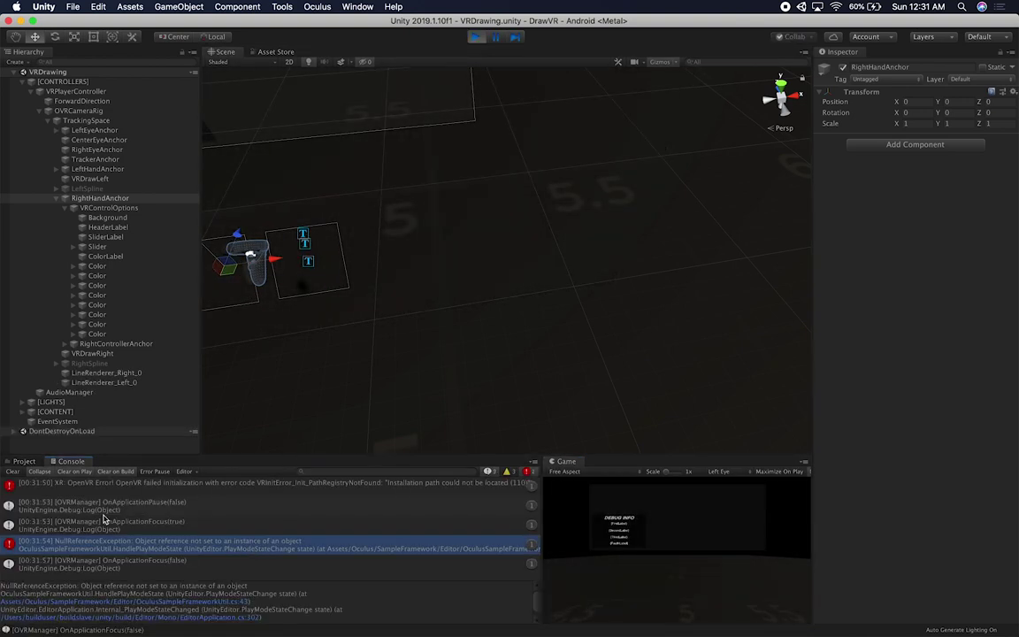
{"action": "left_click", "coordinate": [12, 471]}
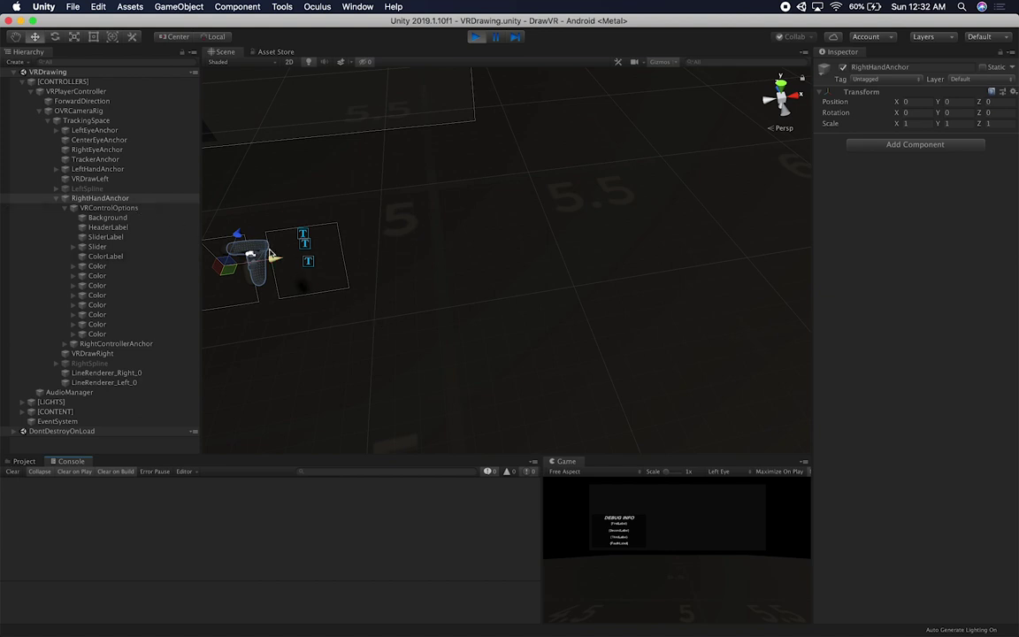
Move RightHandAnchor along X to about 0.678 and highlight the red swatch in its control options
{"action": "left_click_drag", "start_coordinate": [541, 263], "coordinate": [510, 266], "text": "alt"}
{"action": "scroll", "coordinate": [510, 266], "scroll_direction": "up", "scroll_amount": 2}
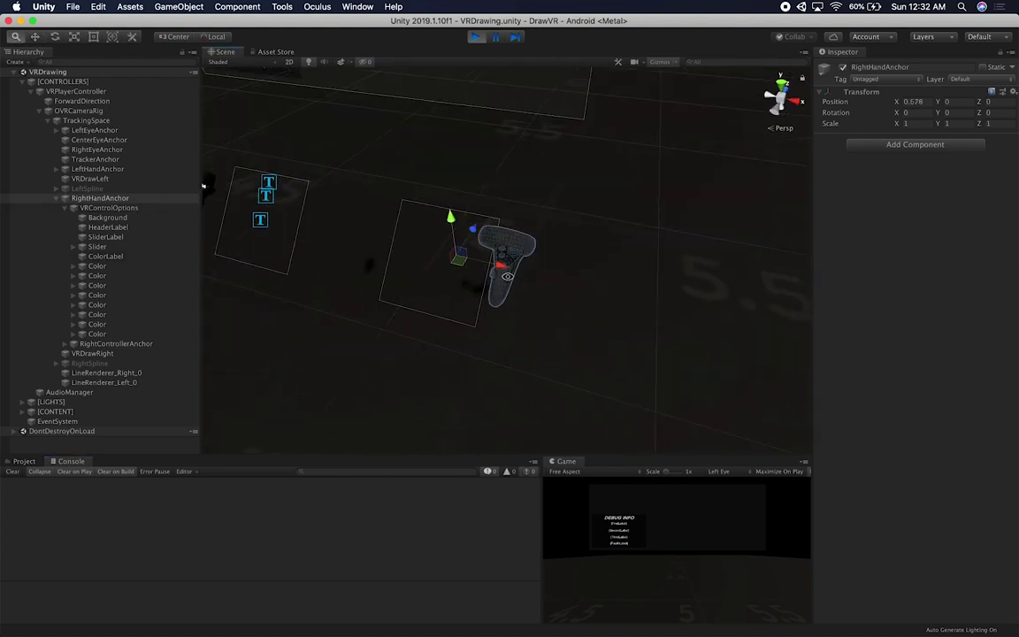
{"action": "scroll", "coordinate": [270, 193], "scroll_direction": "up", "scroll_amount": 3}
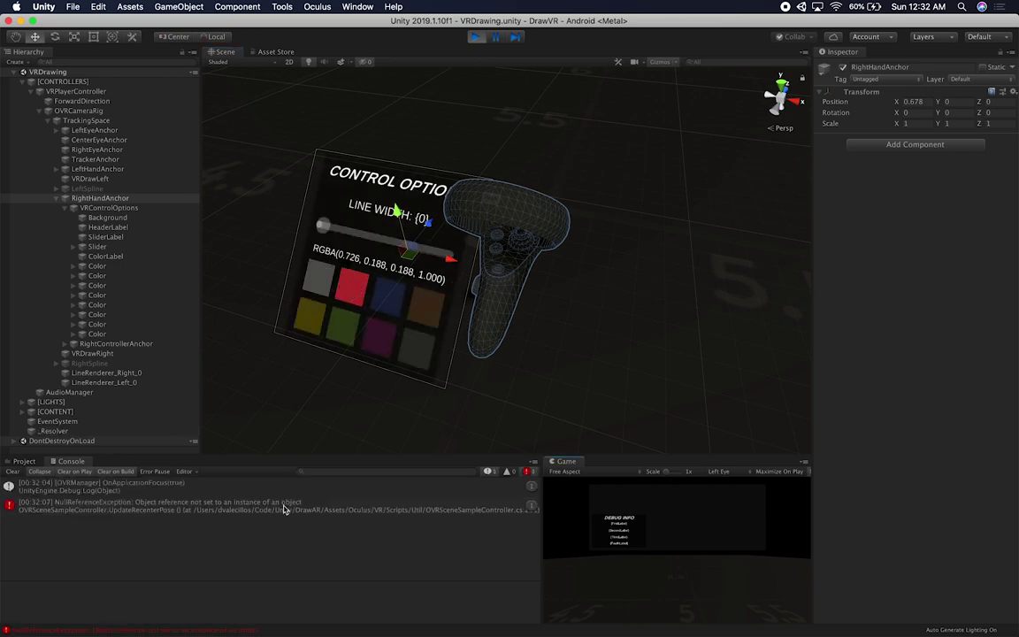
Trace the UpdateRecenterPose exception to VRPlayerController and reselect RightHandAnchor
{"action": "left_click", "coordinate": [212, 506]}
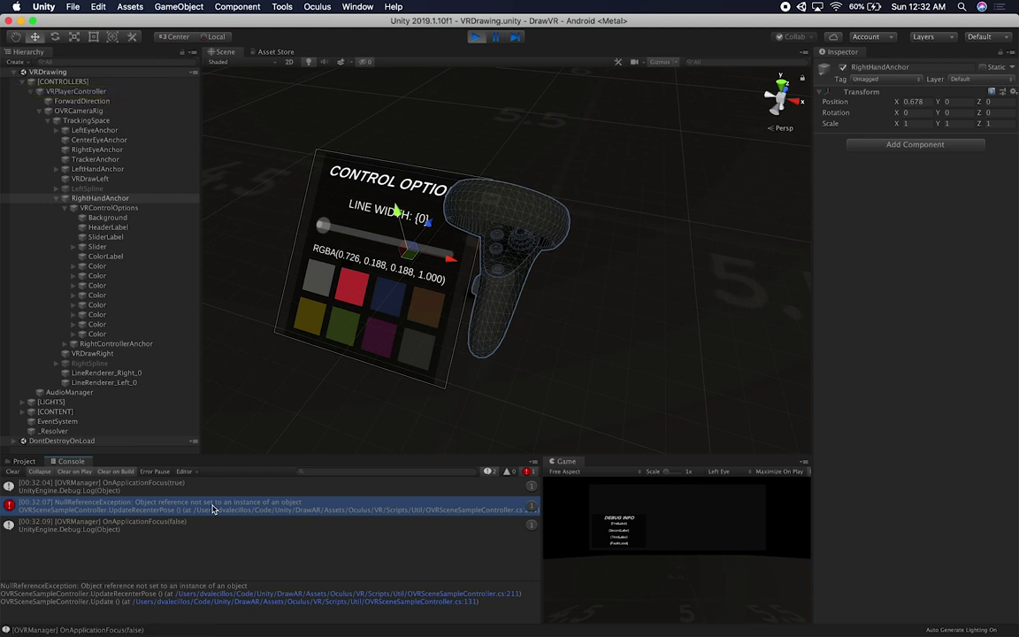
{"action": "left_click", "coordinate": [212, 508]}
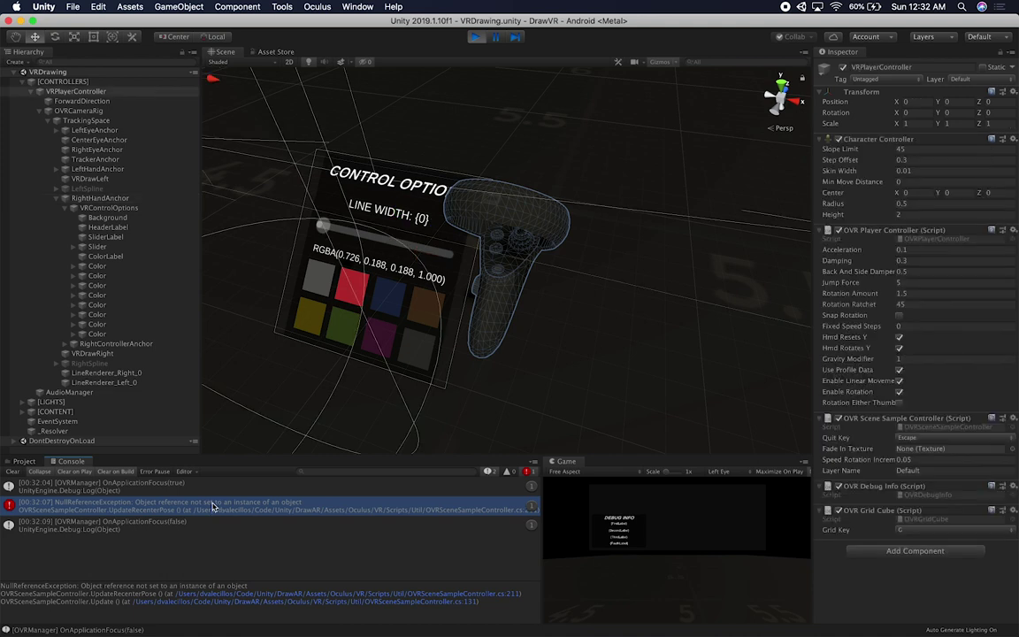
{"action": "left_click", "coordinate": [128, 198]}
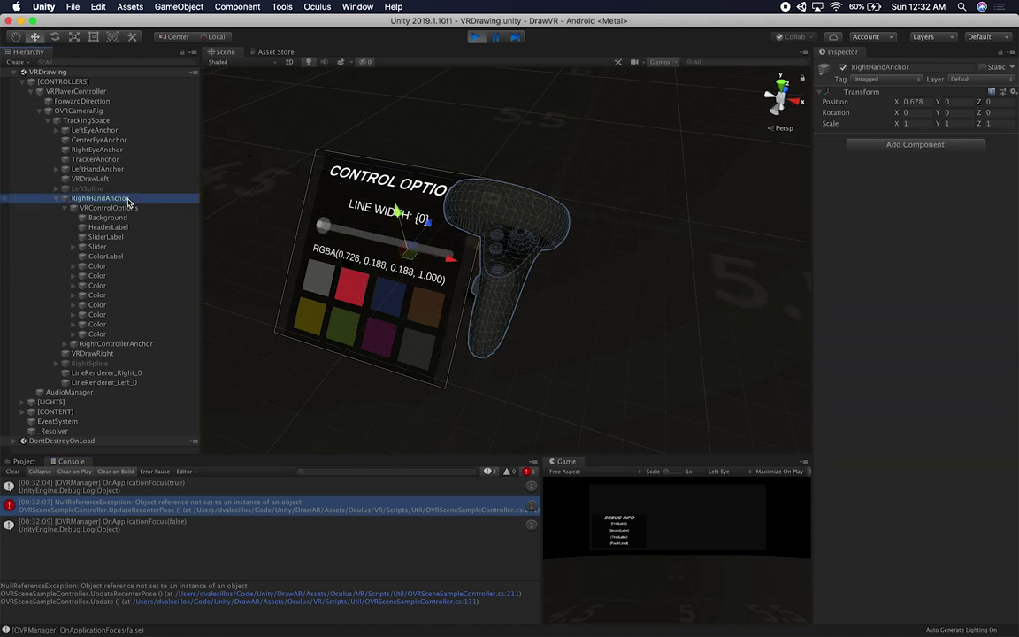
Enable Right Key on VRControlOptions, reselect RightHandAnchor and hide the right-hand control options
{"action": "left_click", "coordinate": [128, 208]}
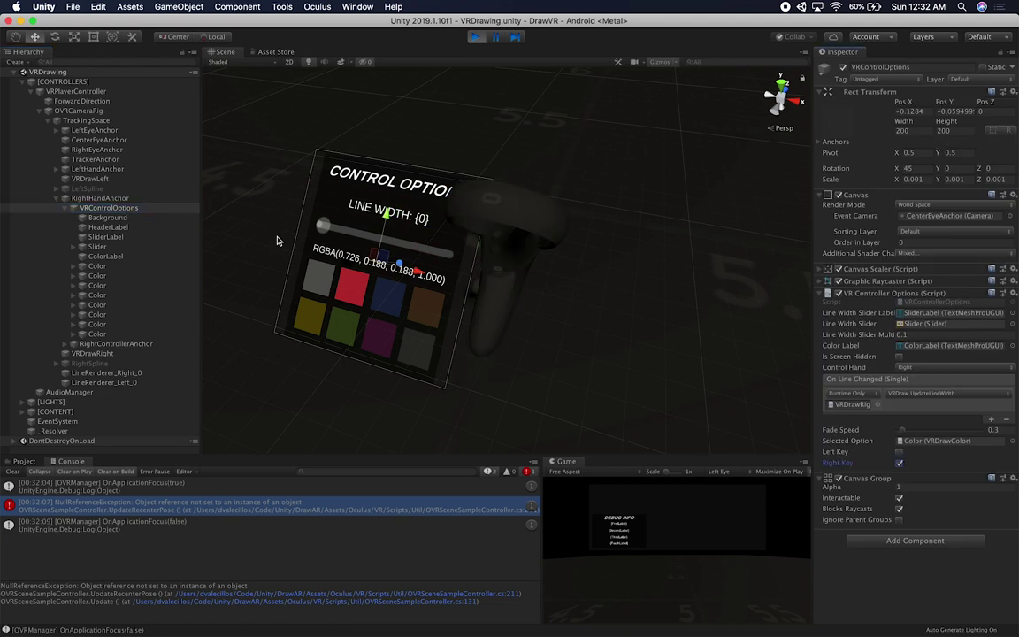
{"action": "left_click", "coordinate": [124, 198]}
{"action": "left_click", "coordinate": [680, 592]}
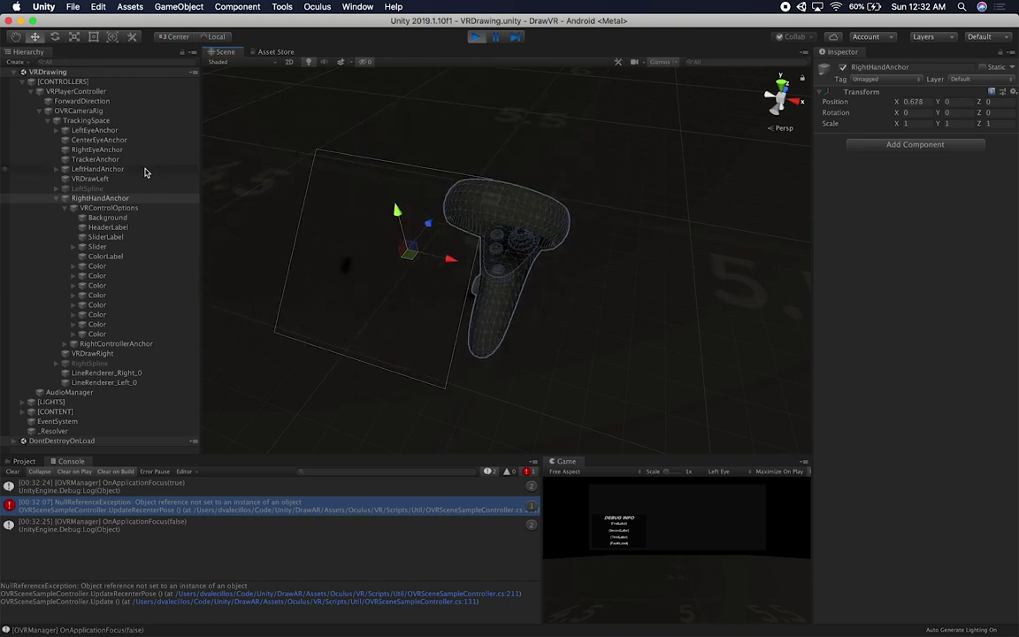
Enable Right Key on VRDrawRight and draw a looping red line by moving RightHandAnchor to about X 1.149, Z 1.199
{"action": "left_click", "coordinate": [97, 353]}
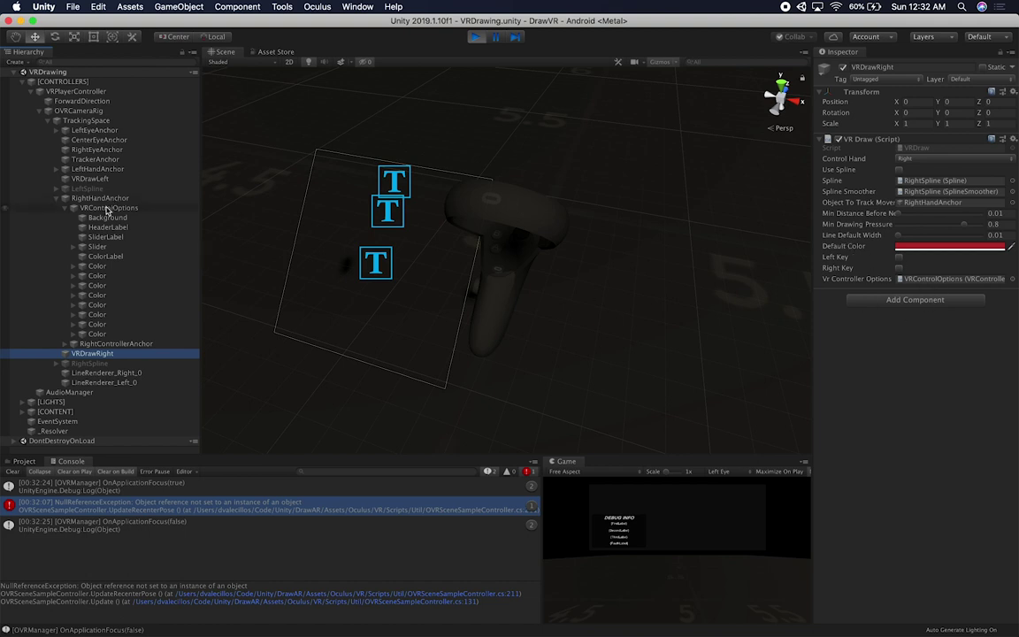
{"action": "left_click", "coordinate": [898, 267]}
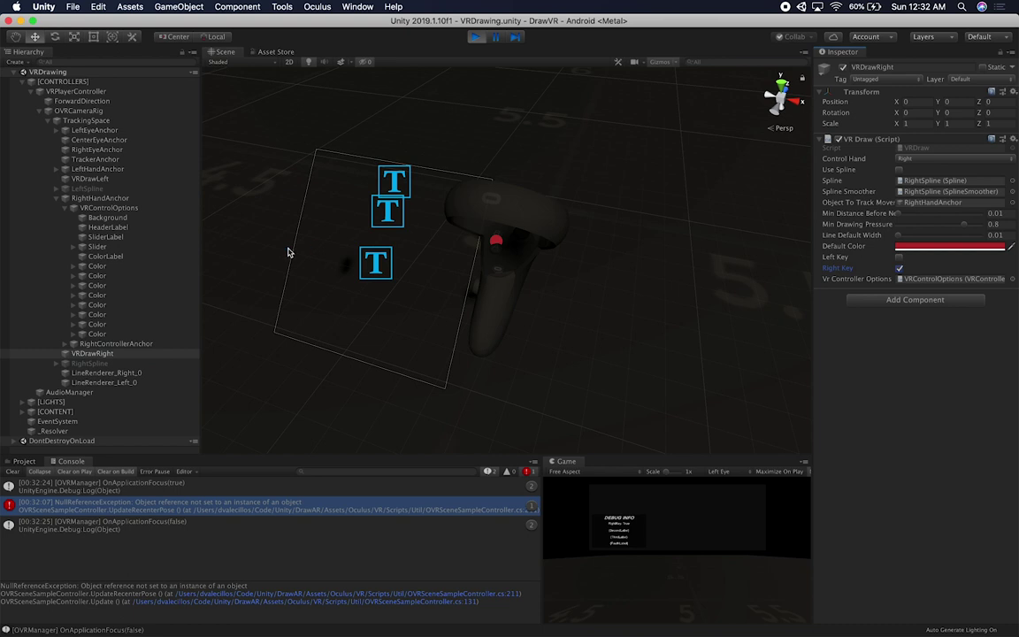
{"action": "double_click", "coordinate": [99, 198]}
{"action": "mouse_move", "coordinate": [495, 265]}
{"action": "left_mouse_down"}
{"action": "mouse_move", "coordinate": [443, 261]}
{"action": "mouse_move", "coordinate": [476, 245]}
{"action": "mouse_move", "coordinate": [547, 248]}
{"action": "mouse_move", "coordinate": [612, 223]}
{"action": "mouse_move", "coordinate": [542, 274]}
{"action": "mouse_move", "coordinate": [470, 297]}
{"action": "mouse_move", "coordinate": [619, 234]}
{"action": "mouse_move", "coordinate": [622, 150]}
{"action": "left_mouse_up"}
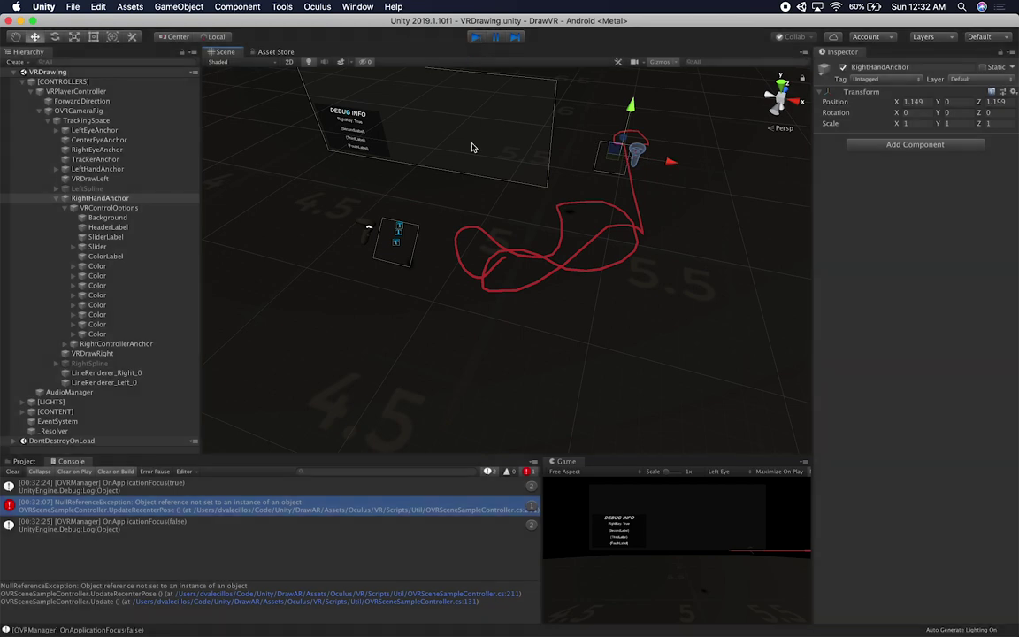
Restart play mode with a cleared console and move RightHandAnchor along X to about 0.771
{"action": "key", "text": "super+p"}
{"action": "left_click", "coordinate": [9, 471]}
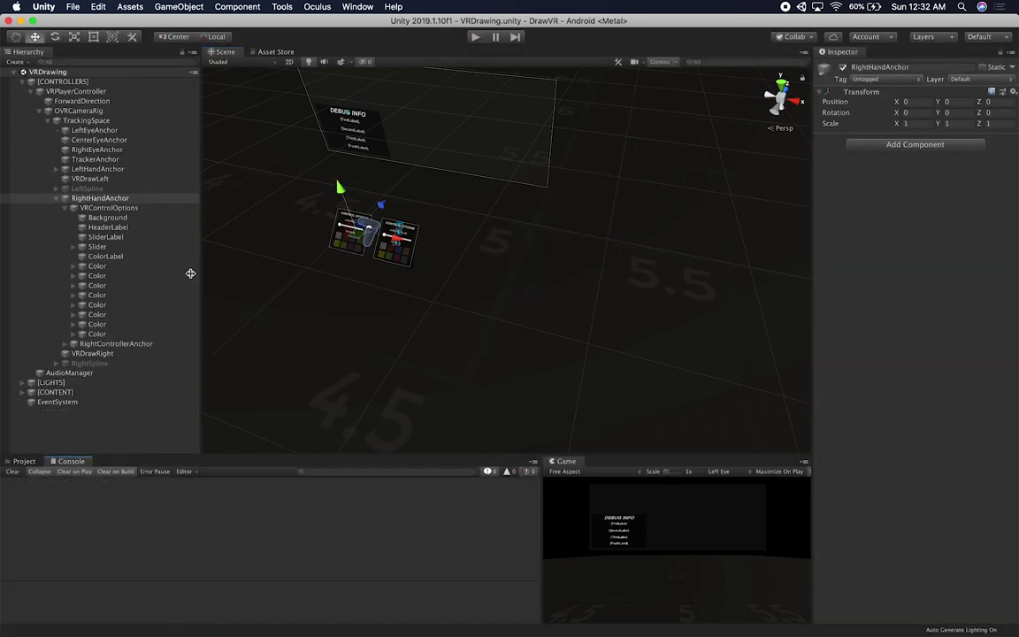
{"action": "left_click", "coordinate": [91, 198]}
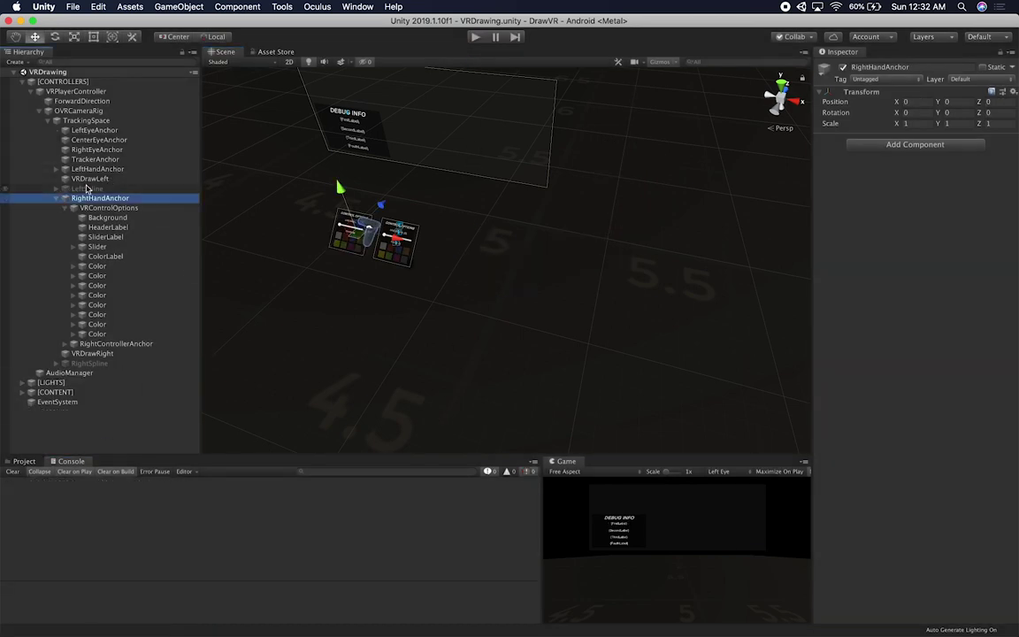
{"action": "left_click", "coordinate": [56, 198]}
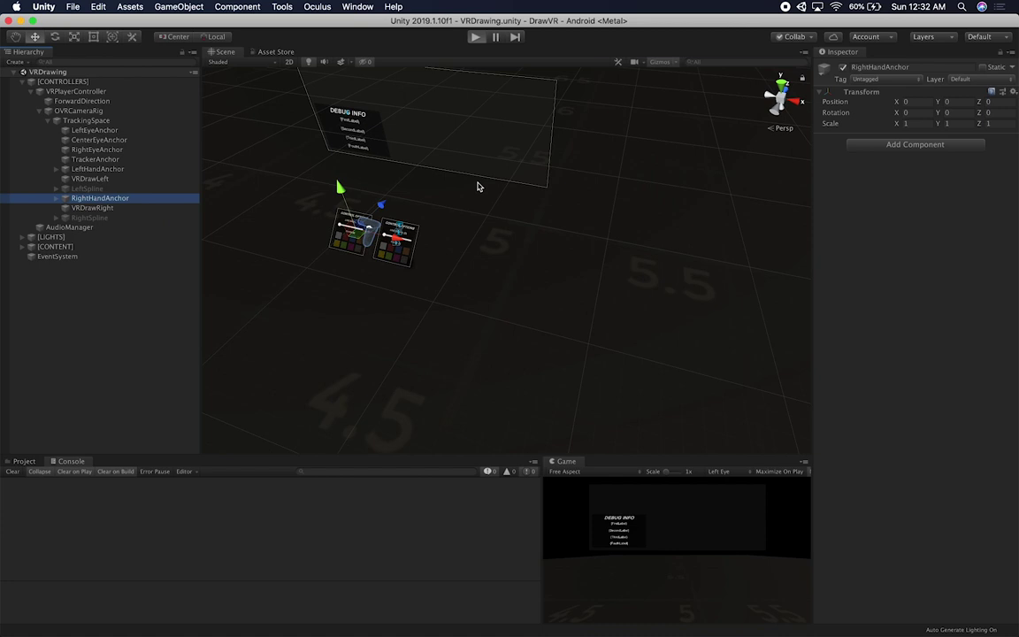
{"action": "key", "text": "super+p"}
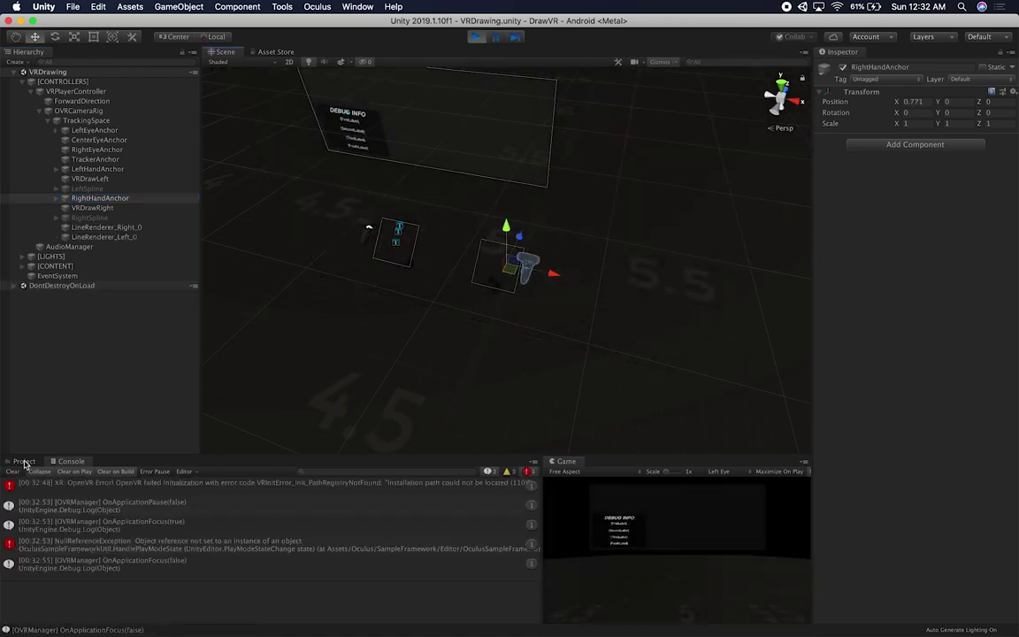
Expand RightHandAnchor's children and examine the script settings of VRControlOptions and VRDrawRight
{"action": "left_click", "coordinate": [24, 462]}
{"action": "scroll", "coordinate": [628, 274], "scroll_direction": "up", "scroll_amount": 3}
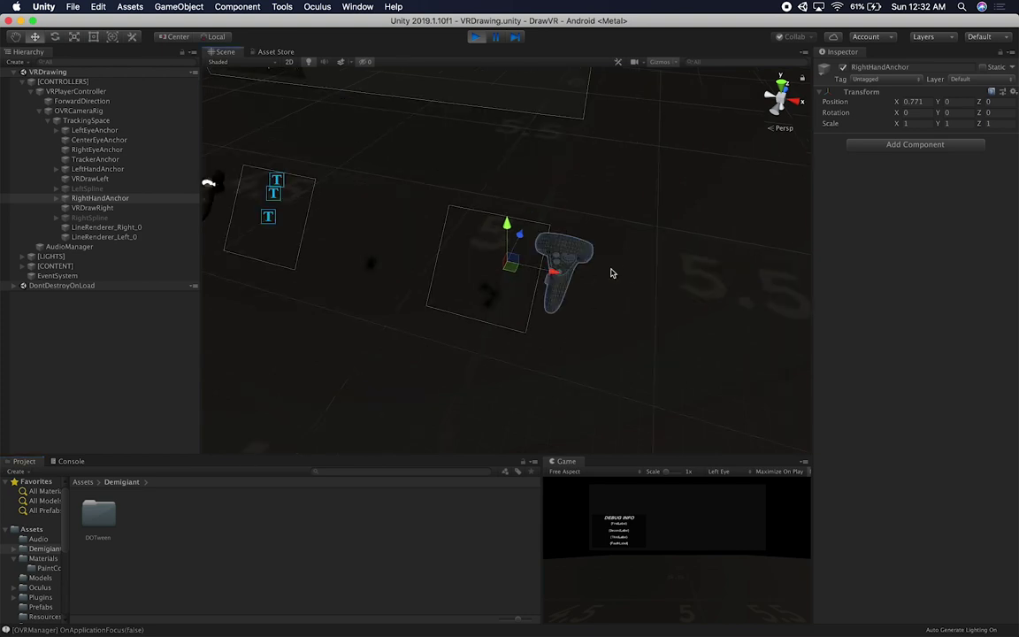
{"action": "scroll", "coordinate": [584, 265], "scroll_direction": "up", "scroll_amount": 5}
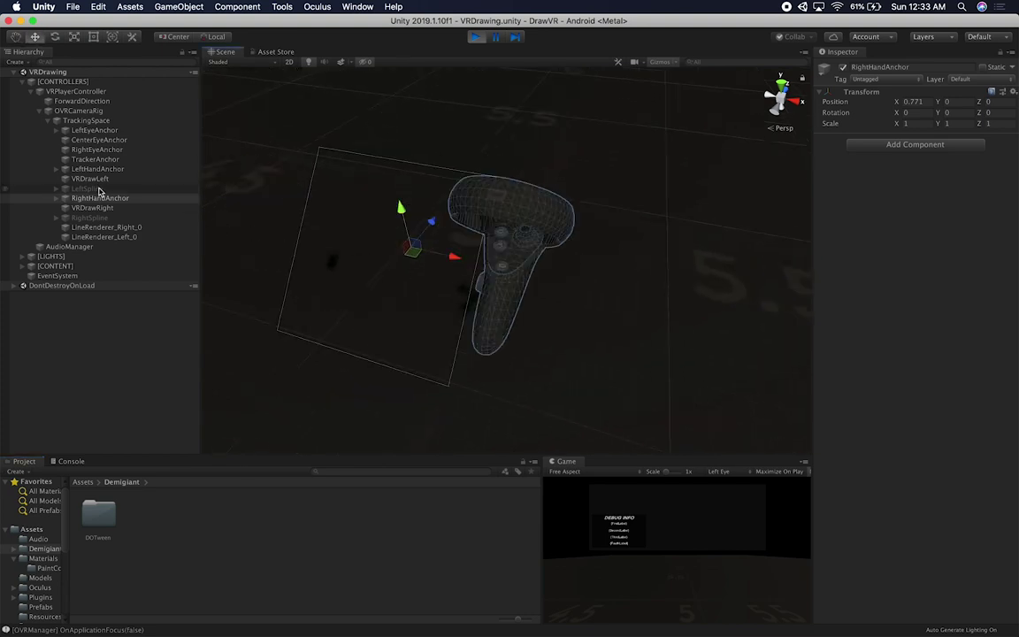
{"action": "left_click", "coordinate": [57, 198]}
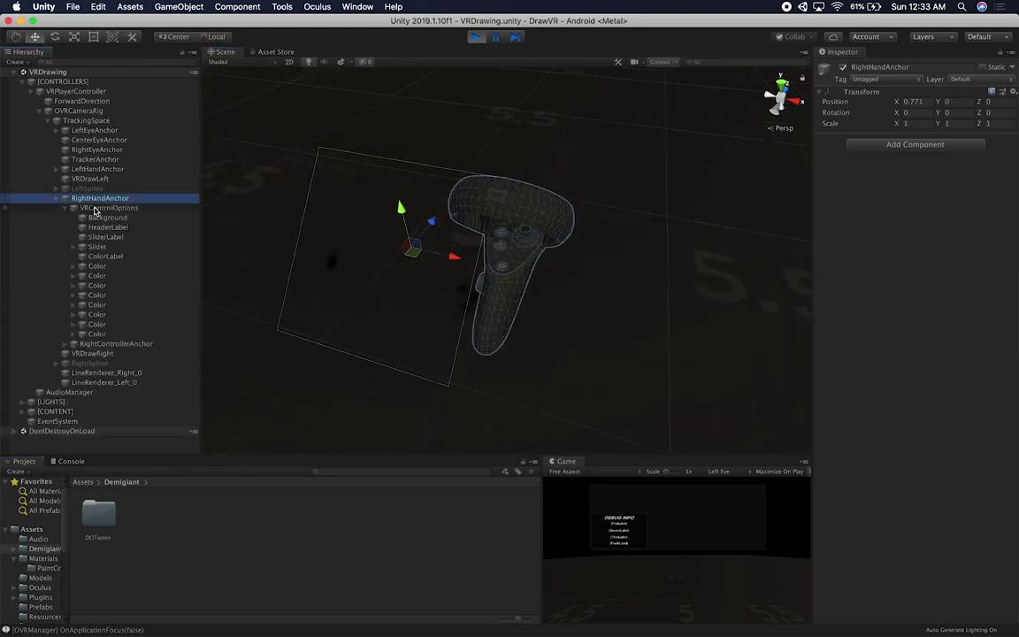
{"action": "left_click", "coordinate": [96, 209]}
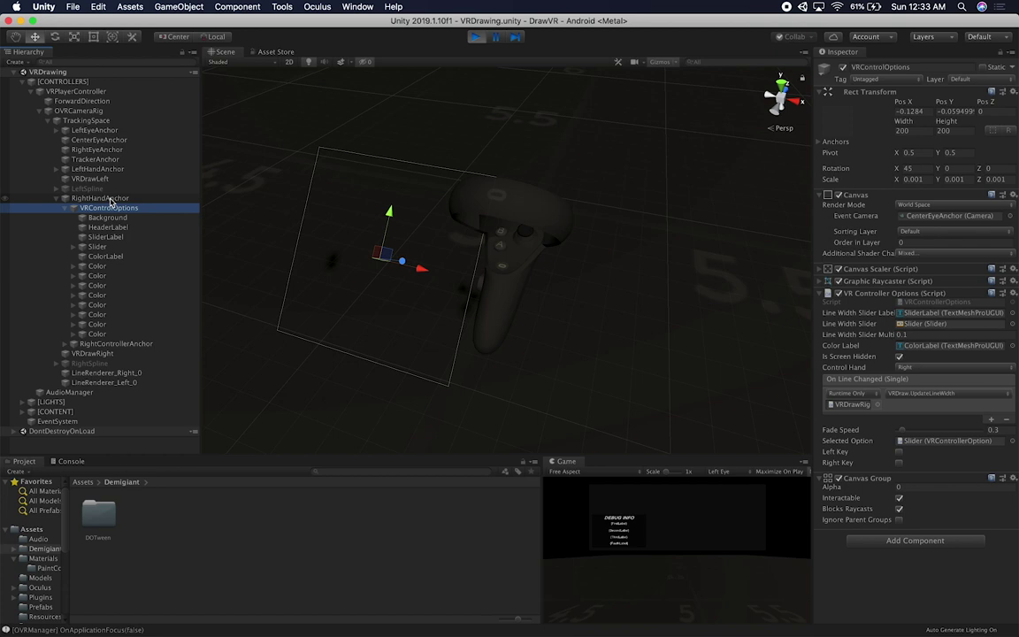
{"action": "left_click", "coordinate": [96, 354]}
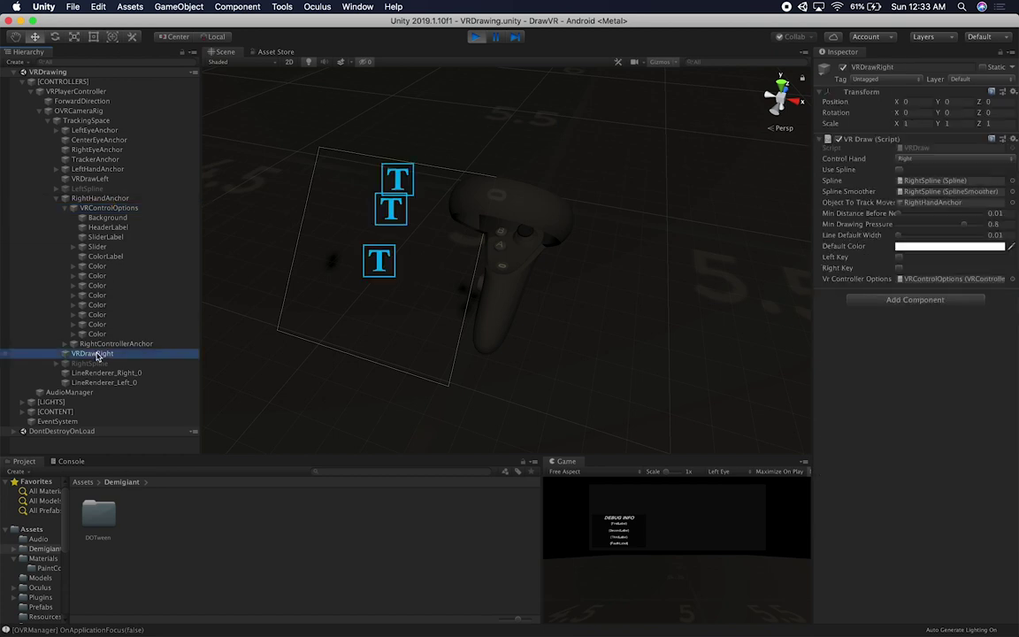
{"action": "left_click", "coordinate": [115, 208]}
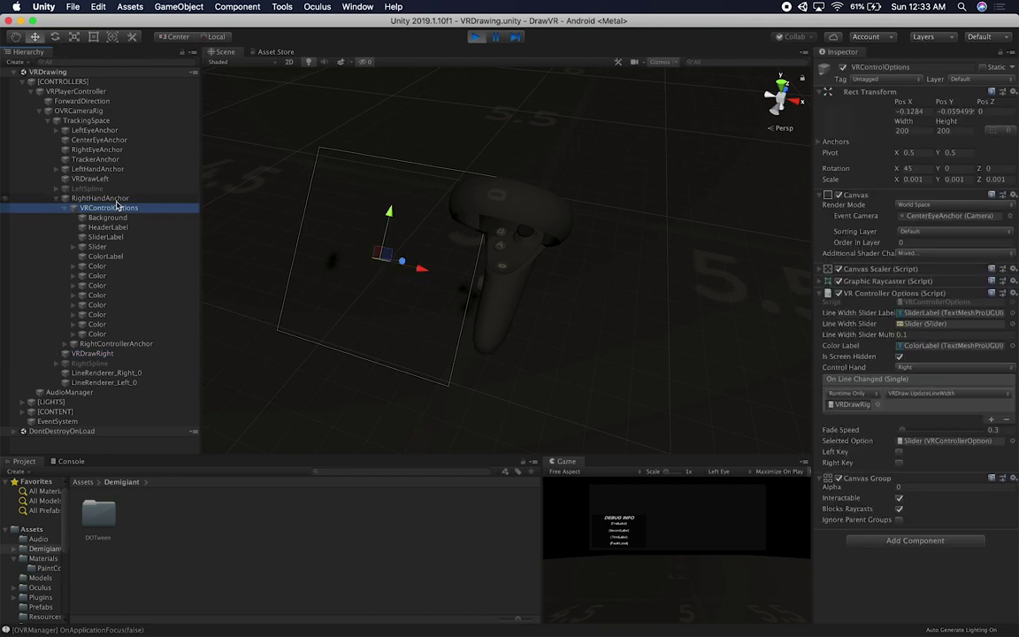
Show the right-hand control options, move the colour selection to red and back to white, and hide them with RightHandAnchor selected
{"action": "left_click", "coordinate": [659, 506]}
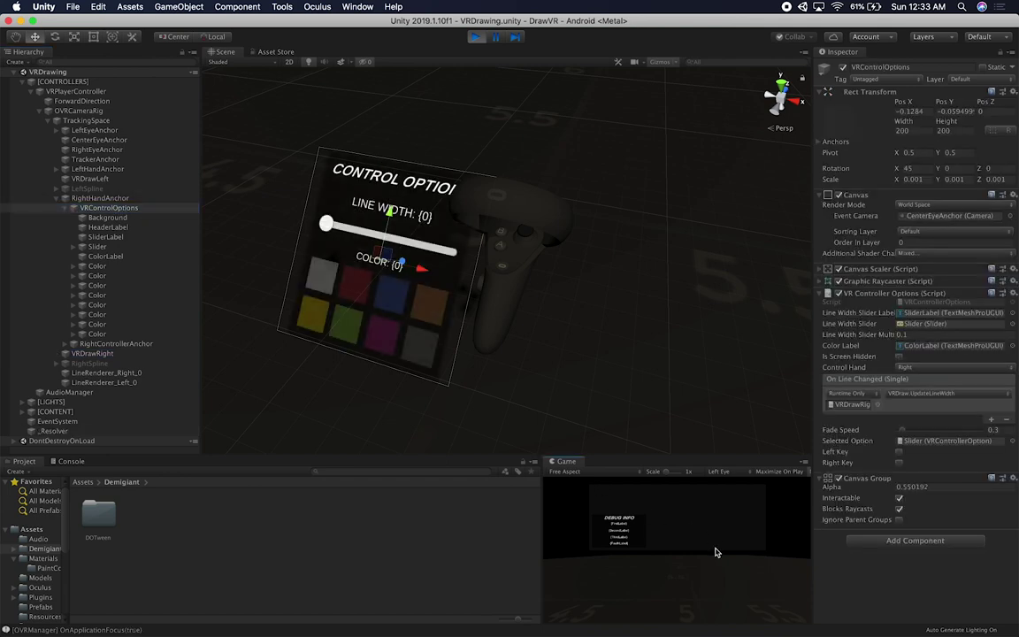
{"action": "key", "text": "Down"}
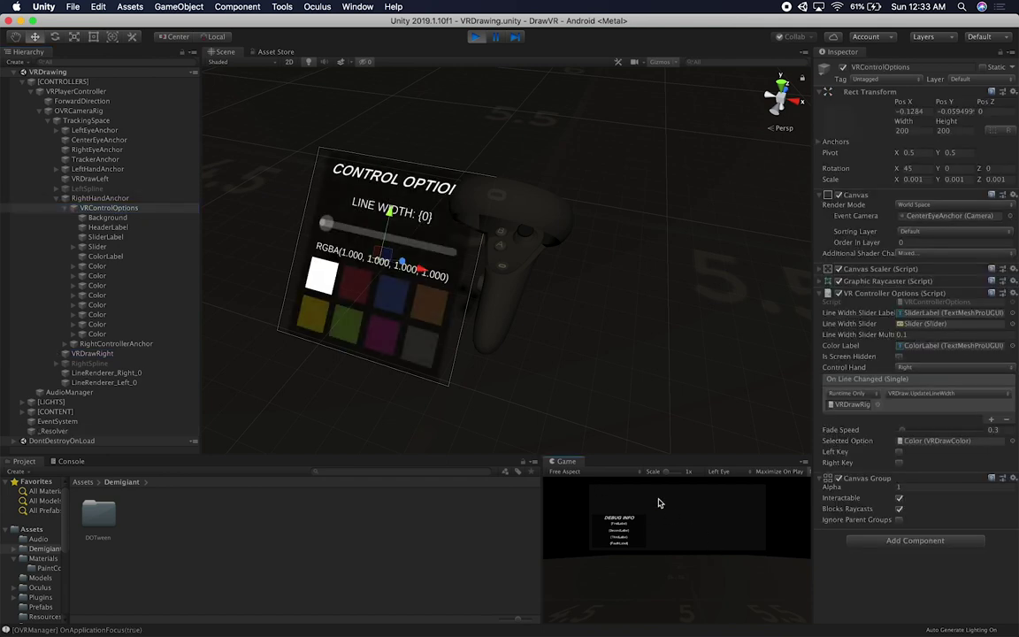
{"action": "key", "text": "Right"}
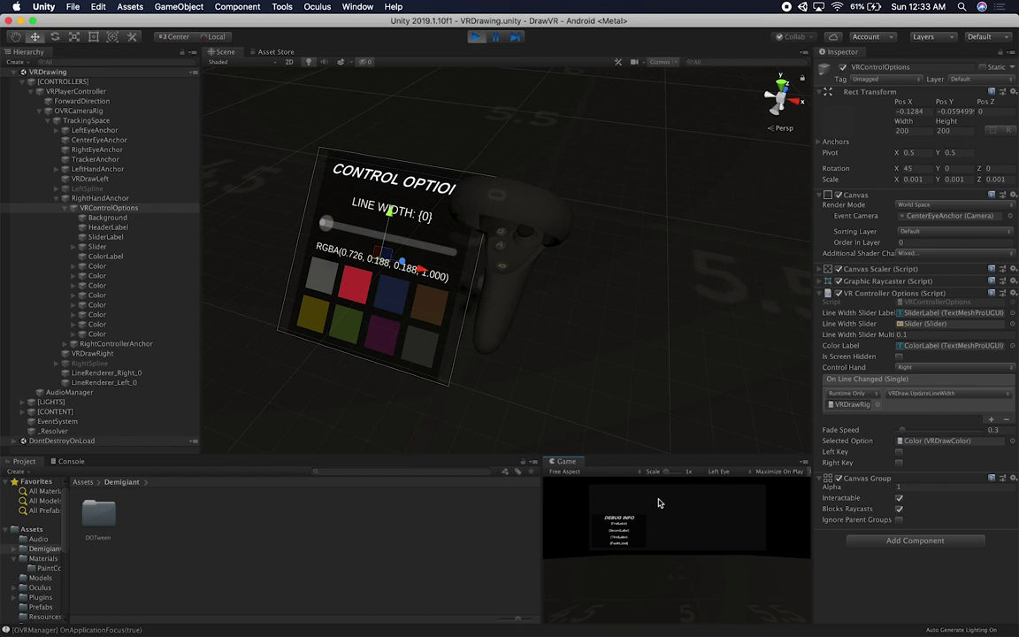
{"action": "key", "text": "Left"}
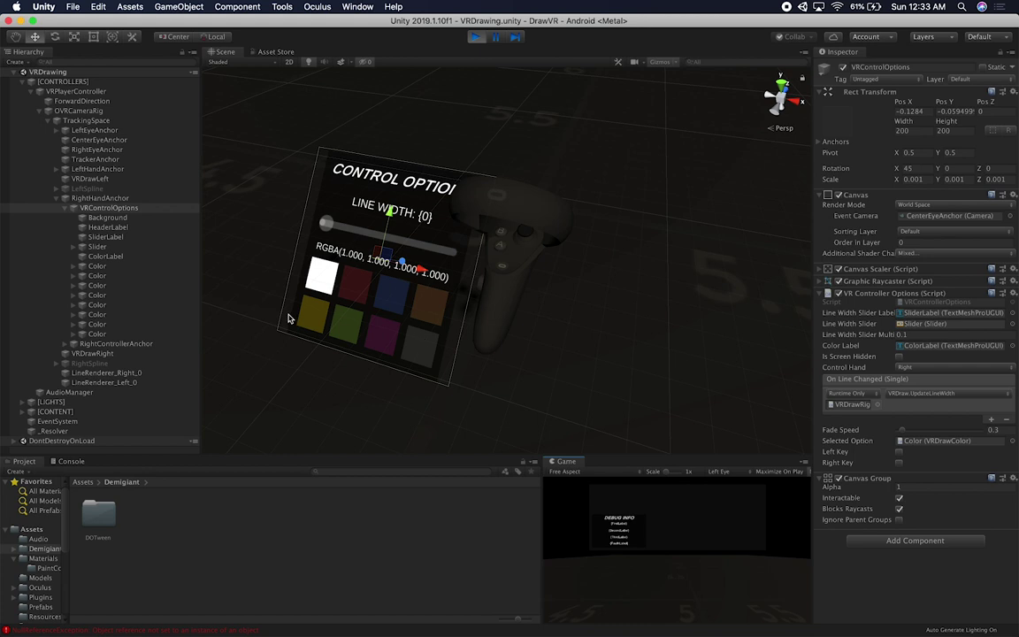
{"action": "left_click", "coordinate": [98, 199]}
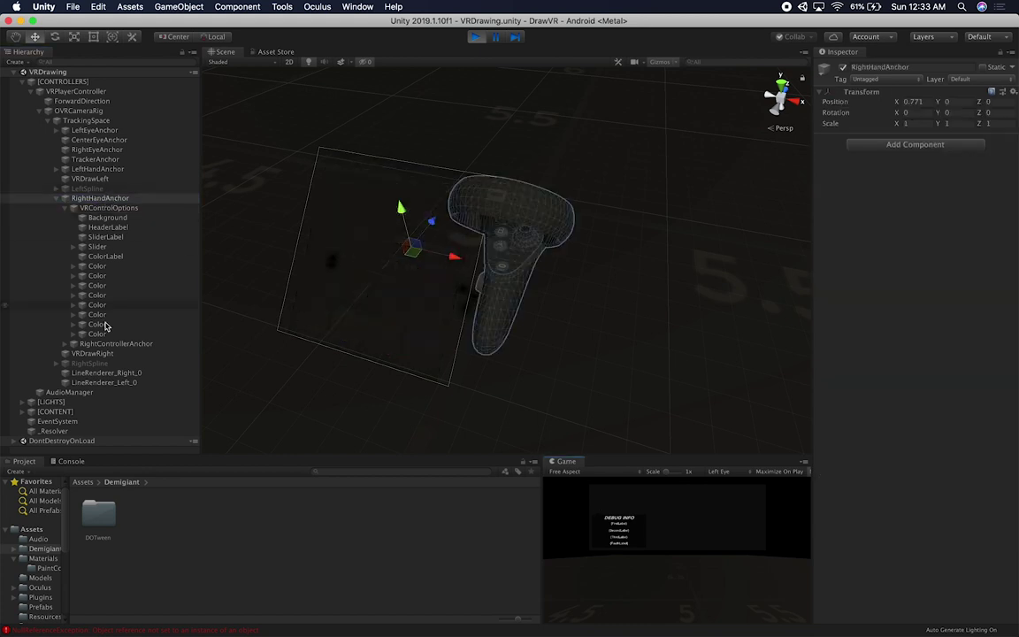
Enable Right Key on VRDrawRight and draw a curving white line by moving RightHandAnchor to about X 0.7628, Z -0.0698
{"action": "left_click", "coordinate": [102, 353]}
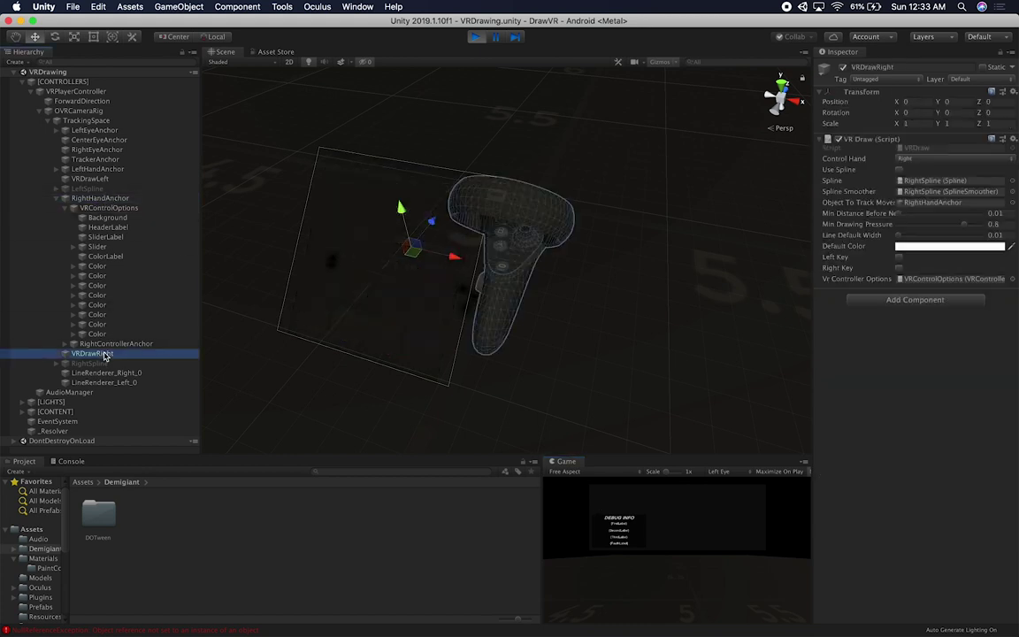
{"action": "left_click", "coordinate": [74, 208]}
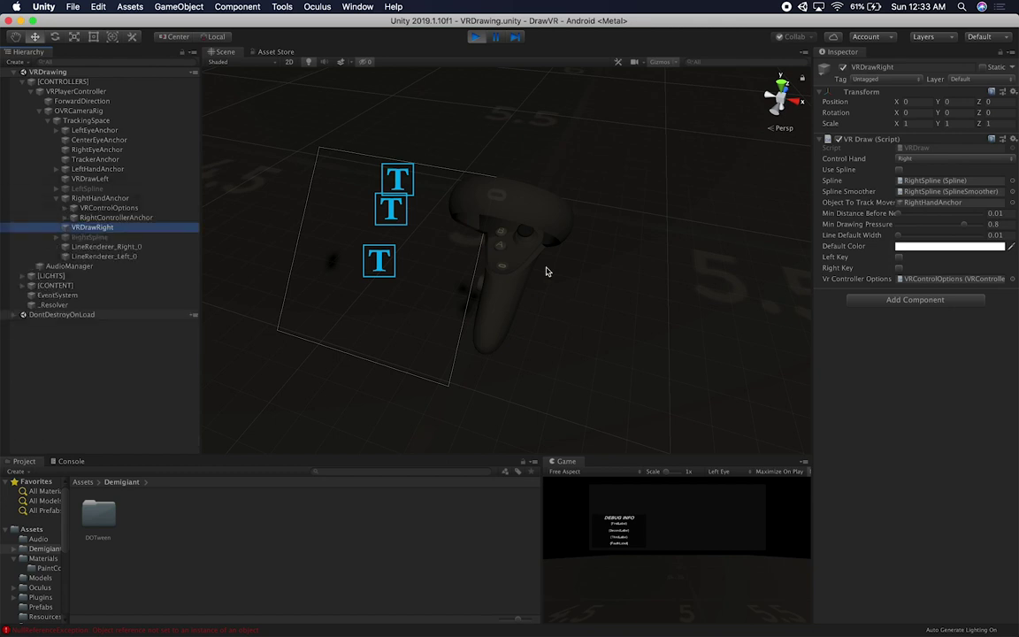
{"action": "left_click", "coordinate": [899, 269]}
{"action": "left_click", "coordinate": [72, 198]}
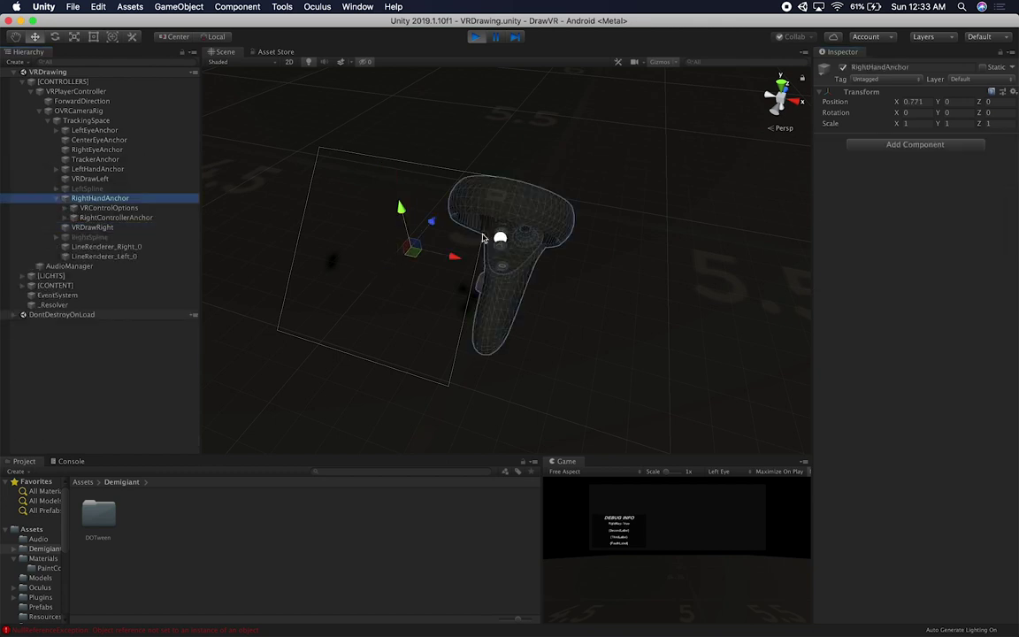
{"action": "mouse_move", "coordinate": [424, 250]}
{"action": "left_mouse_down"}
{"action": "mouse_move", "coordinate": [405, 212]}
{"action": "mouse_move", "coordinate": [495, 164]}
{"action": "mouse_move", "coordinate": [485, 235]}
{"action": "mouse_move", "coordinate": [548, 282]}
{"action": "mouse_move", "coordinate": [353, 294]}
{"action": "left_mouse_up"}
{"action": "scroll", "coordinate": [489, 308], "scroll_direction": "down", "scroll_amount": 3}
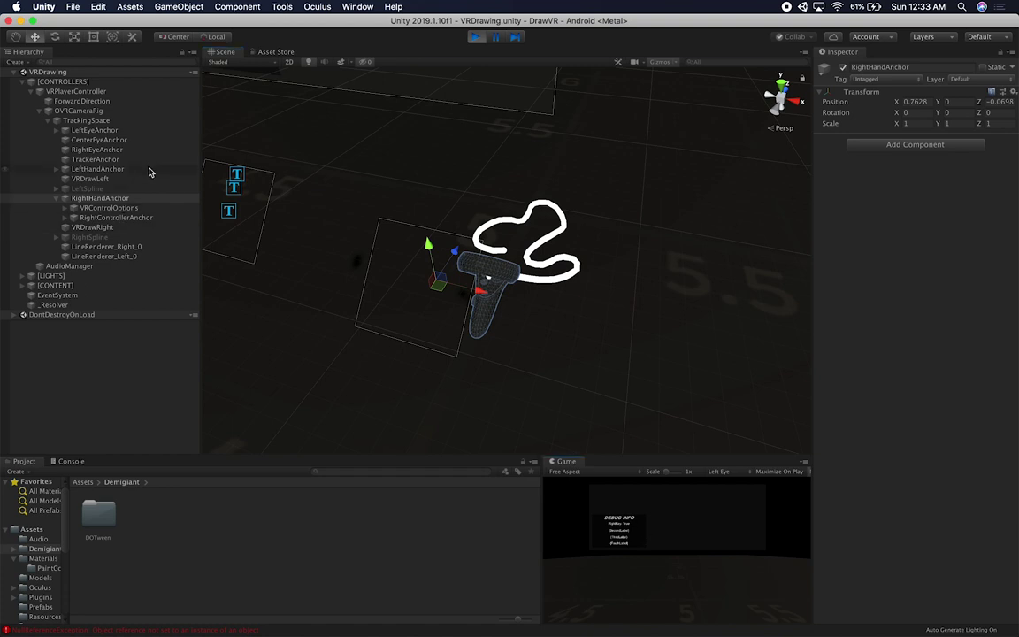
Show the right-hand control options, select blue as the line colour, and hide the options with VRDrawRight selected
{"action": "left_click", "coordinate": [108, 208]}
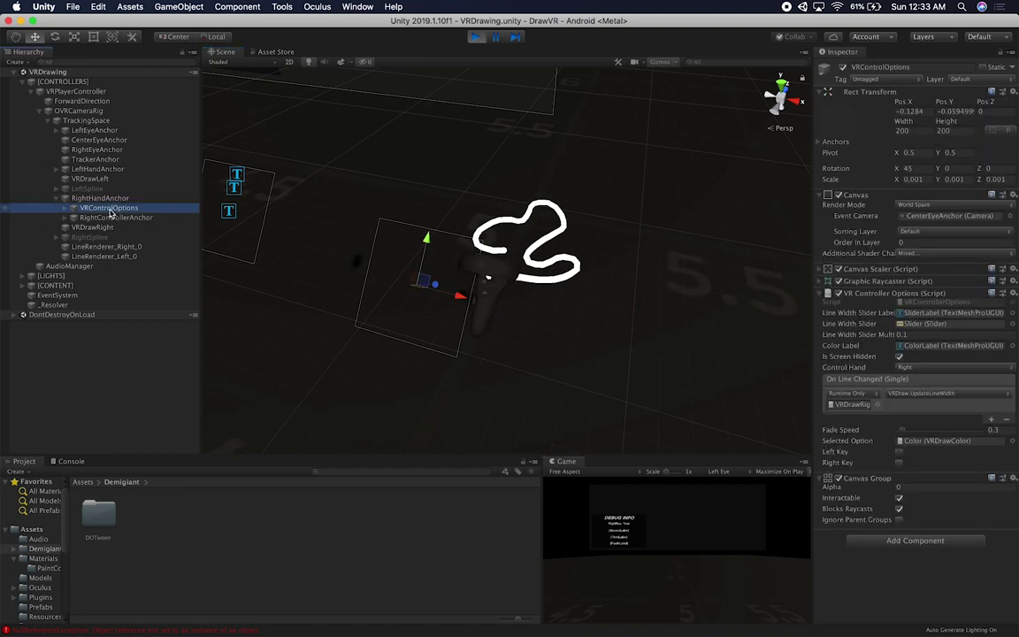
{"action": "left_click", "coordinate": [614, 585]}
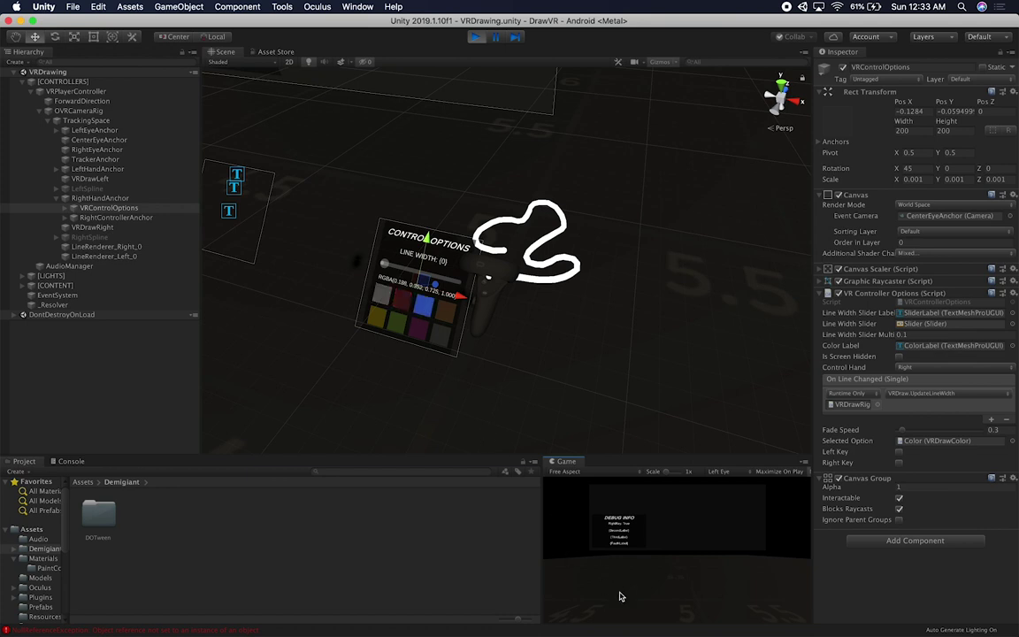
{"action": "left_click", "coordinate": [100, 198]}
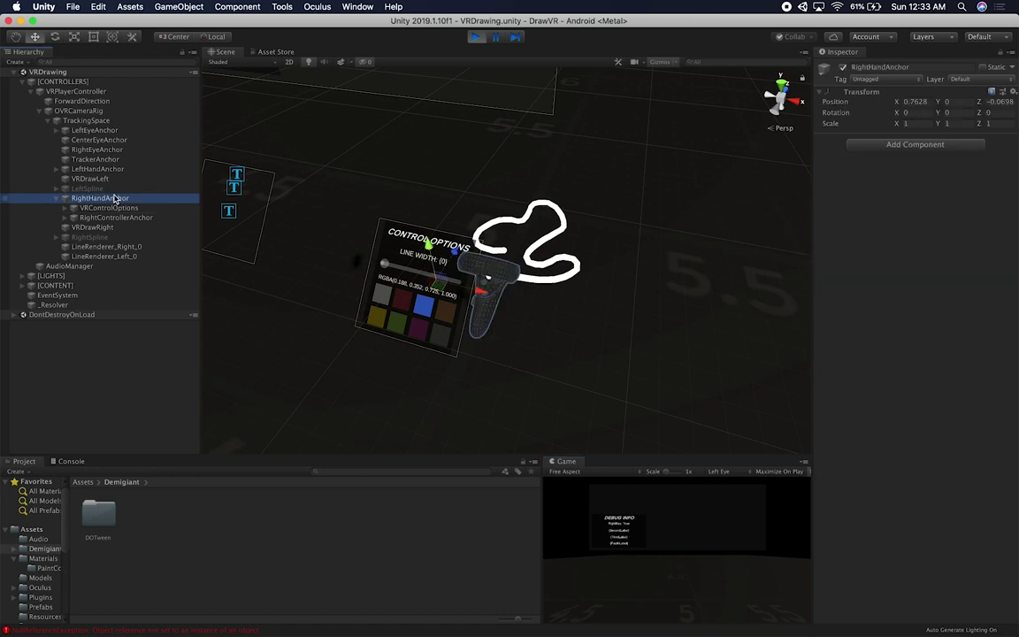
{"action": "left_click", "coordinate": [97, 227]}
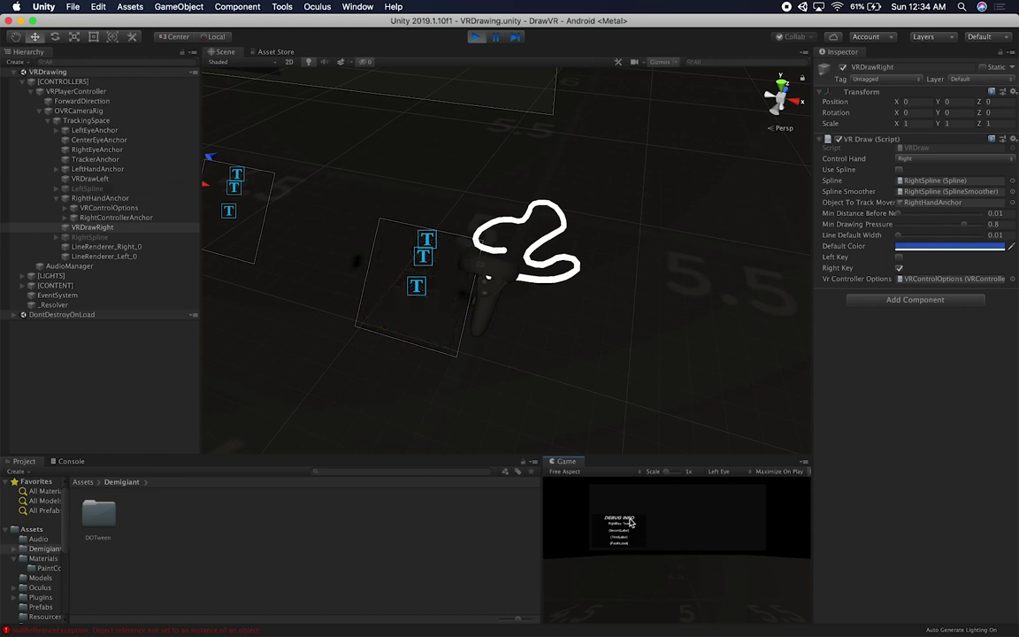
Extend the white line by moving RightHandAnchor to about X 0.675, Y 0.014, and switch Right Key off and on again on VRDrawRight
{"action": "left_click", "coordinate": [127, 199]}
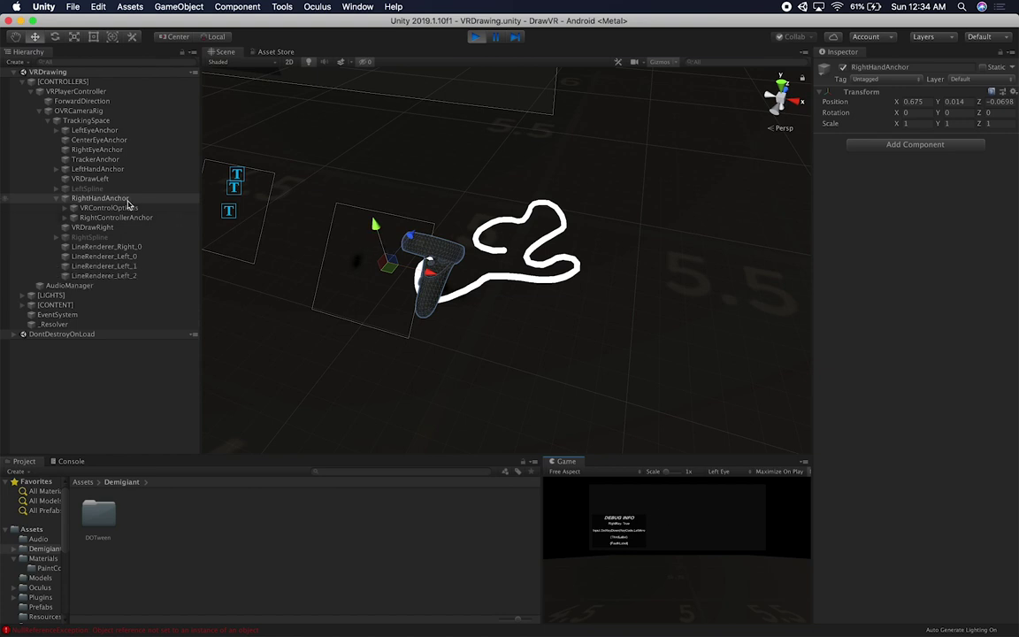
{"action": "left_click", "coordinate": [99, 228]}
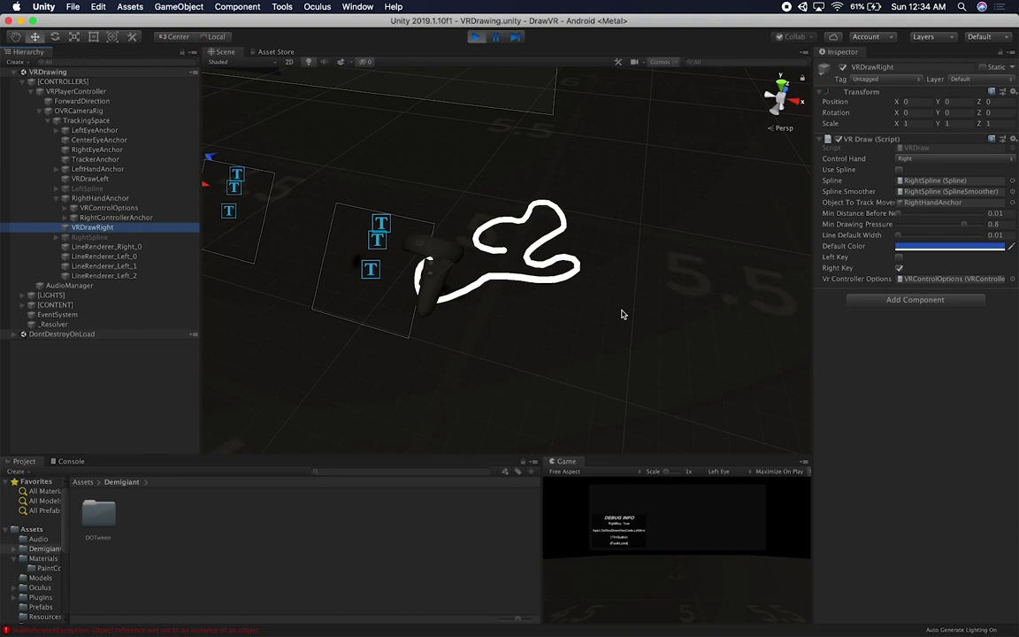
{"action": "left_click", "coordinate": [900, 267]}
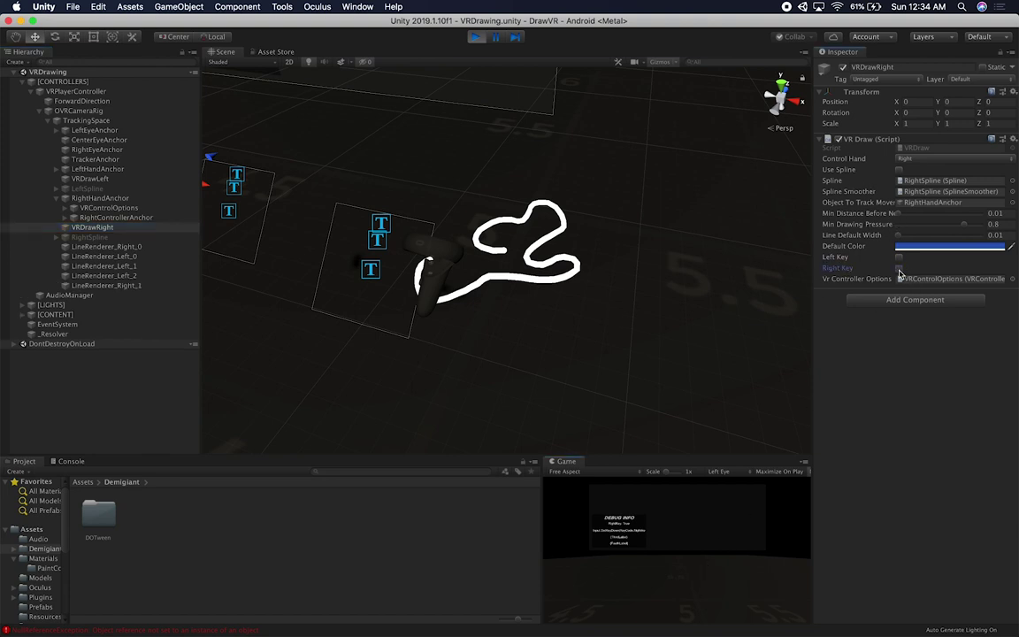
{"action": "left_click", "coordinate": [850, 266]}
Draw a looping blue line by moving RightHandAnchor around to about X 0.8677, Y 0.0808, Z -0.3233, and show the control options
{"action": "left_click", "coordinate": [100, 198]}
{"action": "mouse_move", "coordinate": [417, 267]}
{"action": "left_mouse_down"}
{"action": "mouse_move", "coordinate": [371, 240]}
{"action": "mouse_move", "coordinate": [376, 172]}
{"action": "mouse_move", "coordinate": [566, 163]}
{"action": "mouse_move", "coordinate": [625, 274]}
{"action": "mouse_move", "coordinate": [602, 316]}
{"action": "mouse_move", "coordinate": [653, 235]}
{"action": "mouse_move", "coordinate": [593, 205]}
{"action": "left_mouse_up"}
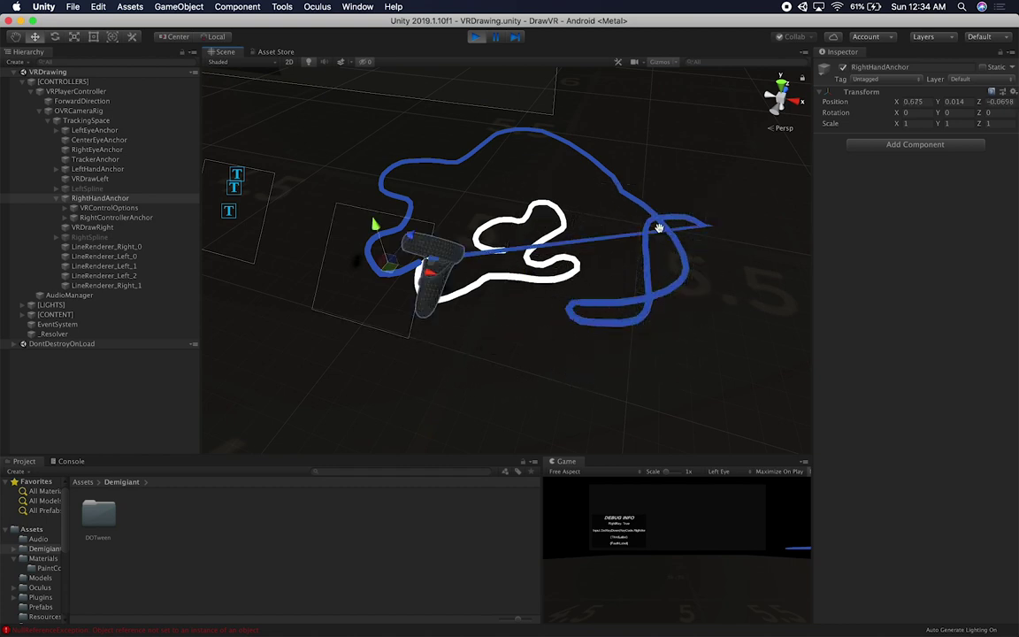
{"action": "mouse_move", "coordinate": [354, 234]}
{"action": "left_mouse_down"}
{"action": "mouse_move", "coordinate": [502, 252]}
{"action": "mouse_move", "coordinate": [541, 237]}
{"action": "mouse_move", "coordinate": [416, 207]}
{"action": "mouse_move", "coordinate": [548, 194]}
{"action": "mouse_move", "coordinate": [451, 235]}
{"action": "mouse_move", "coordinate": [386, 245]}
{"action": "left_mouse_up"}
{"action": "mouse_move", "coordinate": [466, 261]}
{"action": "left_mouse_down"}
{"action": "mouse_move", "coordinate": [257, 327]}
{"action": "mouse_move", "coordinate": [514, 272]}
{"action": "mouse_move", "coordinate": [648, 295]}
{"action": "left_mouse_up"}
{"action": "scroll", "coordinate": [586, 282], "scroll_direction": "down", "scroll_amount": 3}
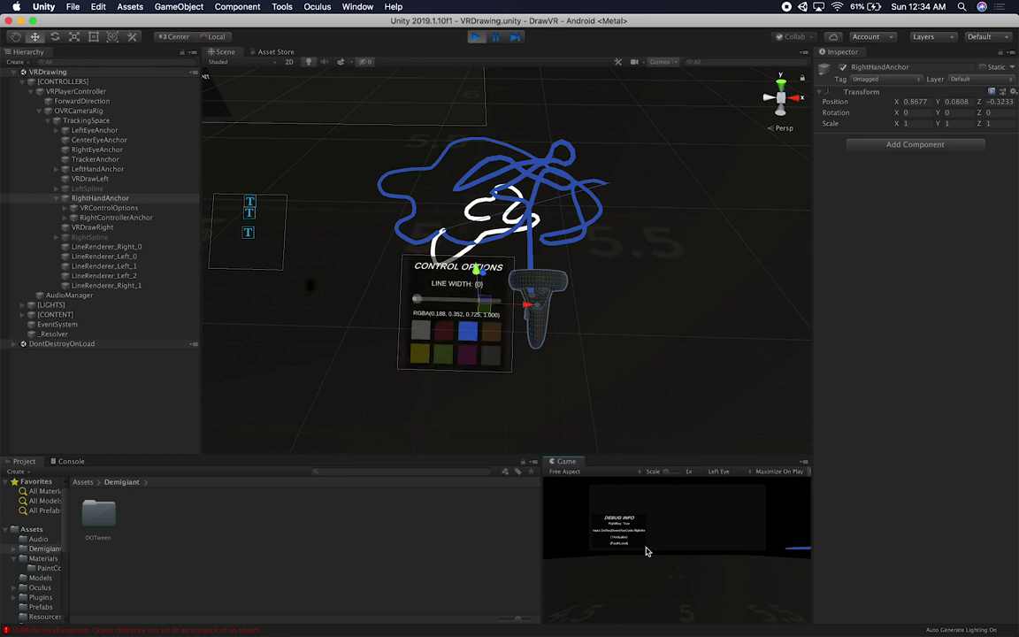
Select orange as the line colour in the control options and switch Right Key off and on again on VRDrawRight
{"action": "left_click", "coordinate": [103, 208]}
{"action": "left_click", "coordinate": [100, 198]}
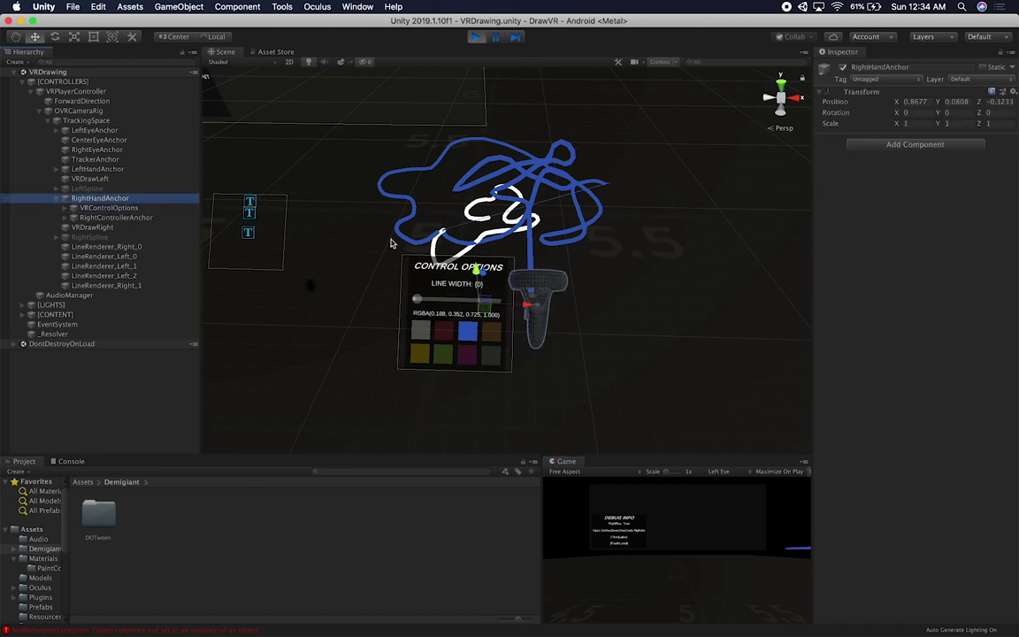
{"action": "left_click", "coordinate": [92, 228]}
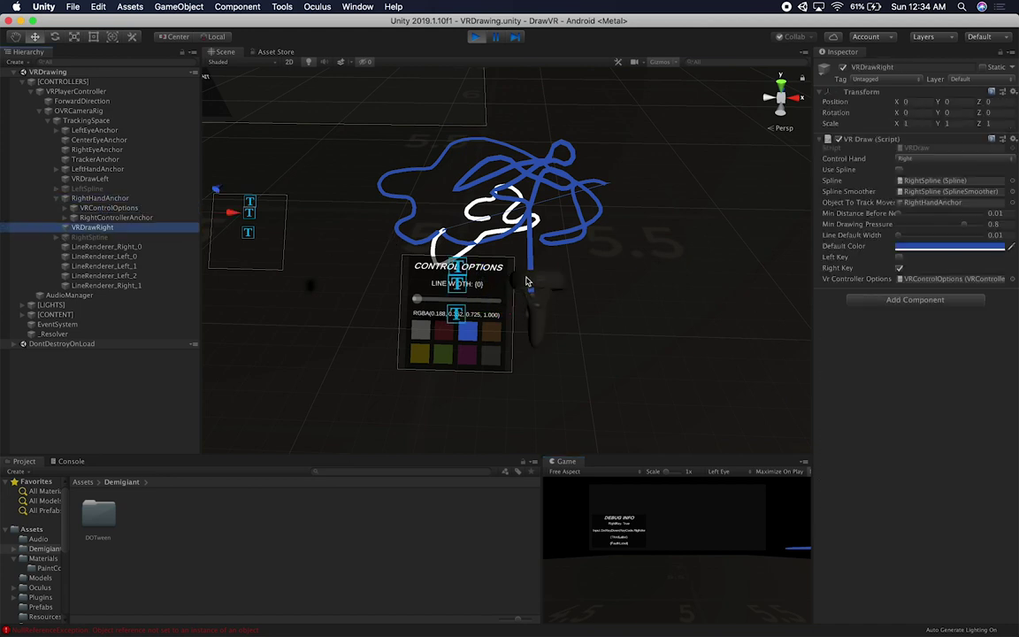
{"action": "left_click", "coordinate": [899, 269]}
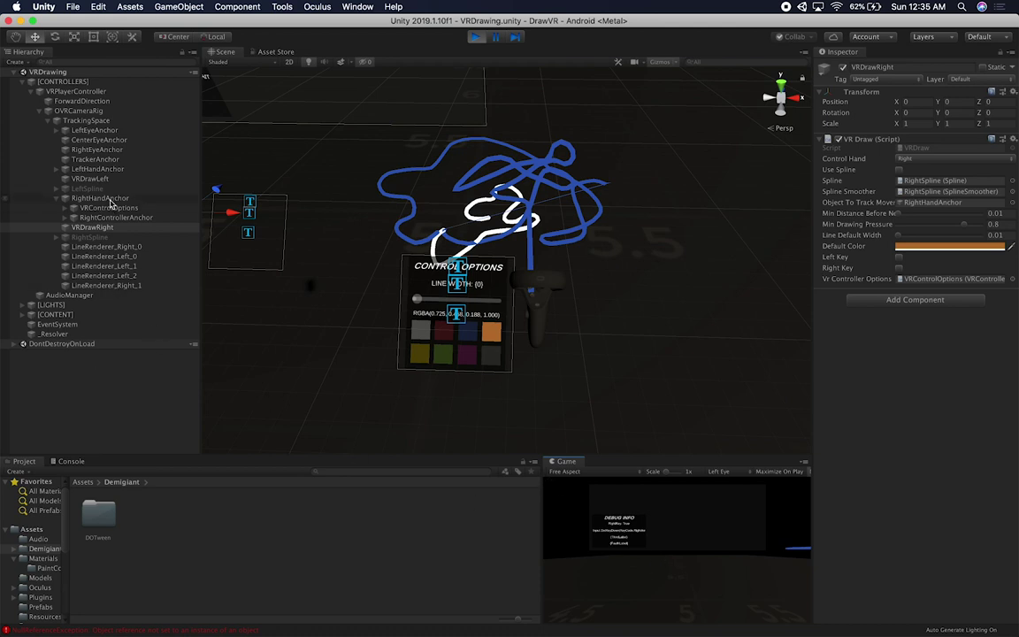
{"action": "left_click", "coordinate": [104, 199]}
{"action": "left_click", "coordinate": [100, 228]}
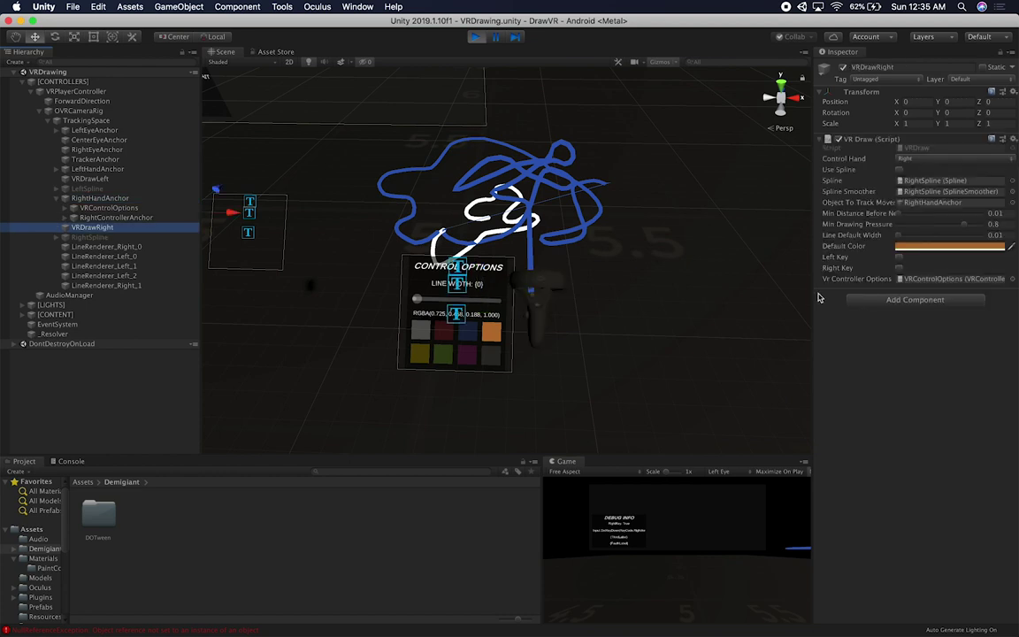
{"action": "left_click", "coordinate": [899, 268]}
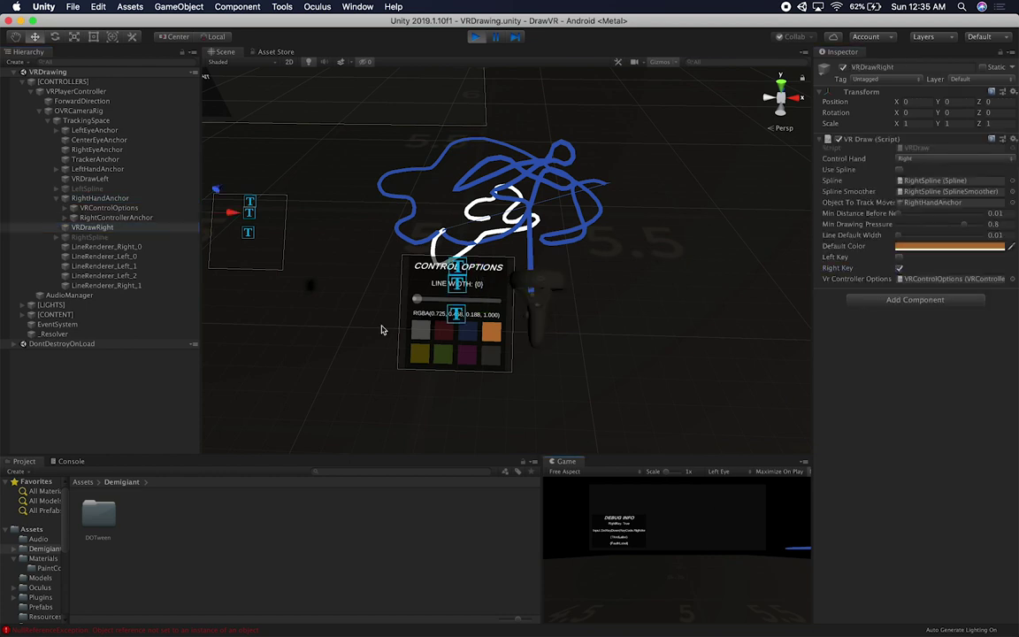
Hide the right-hand control options and check VRControlOptions' script settings before reselecting RightHandAnchor
{"action": "left_click", "coordinate": [92, 209]}
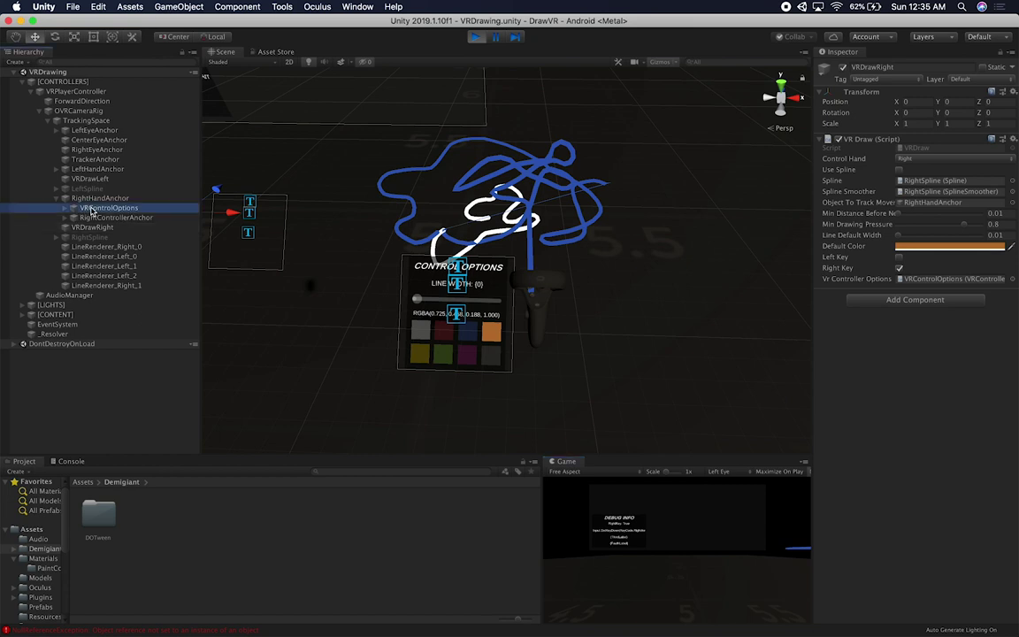
{"action": "left_click", "coordinate": [100, 199]}
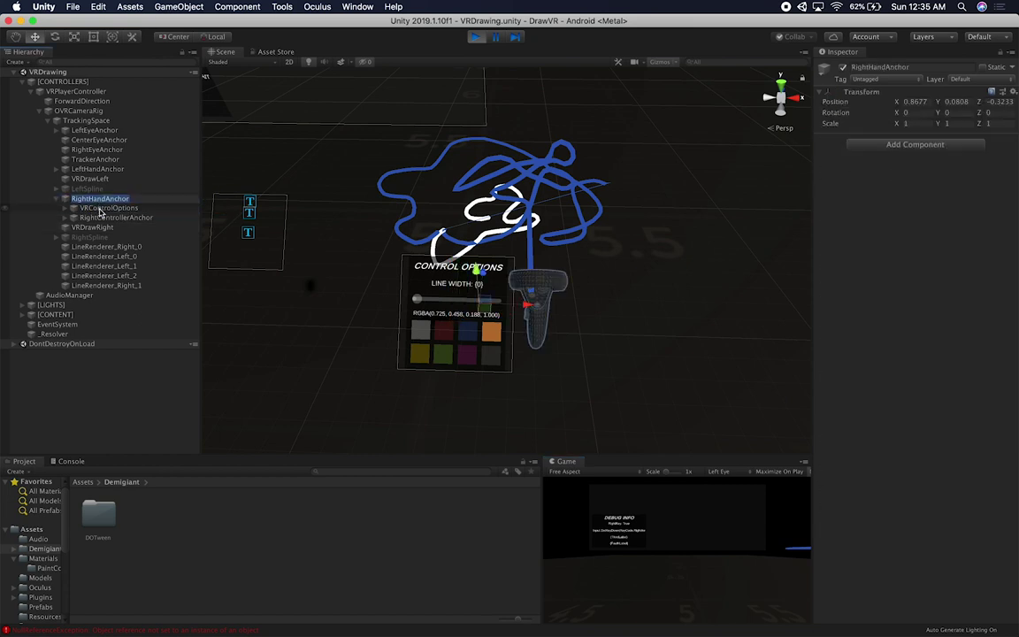
{"action": "left_click", "coordinate": [100, 210]}
{"action": "left_click", "coordinate": [100, 198]}
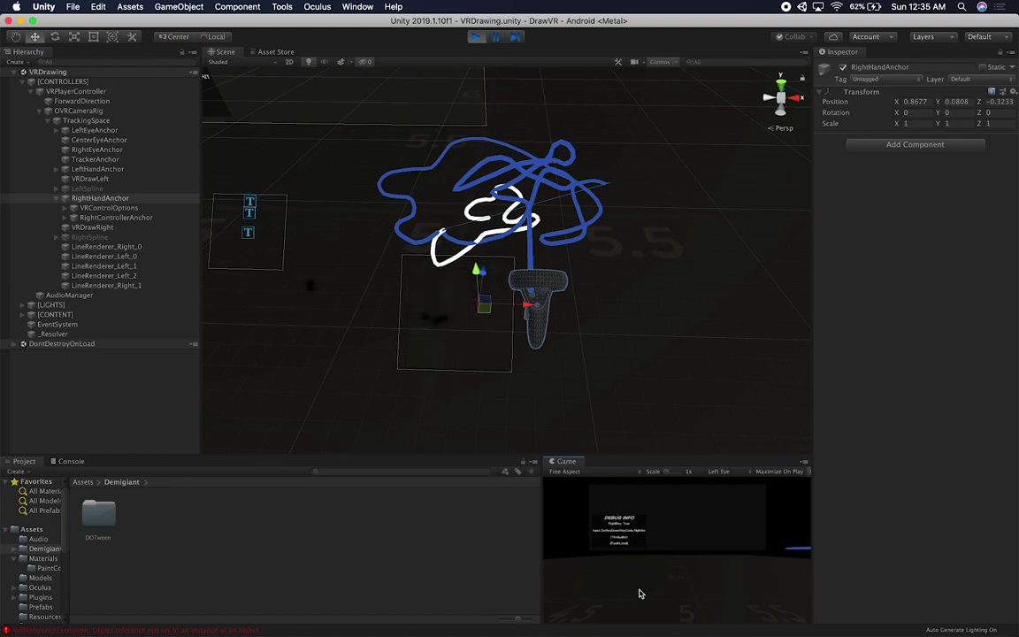
{"action": "left_click", "coordinate": [139, 207]}
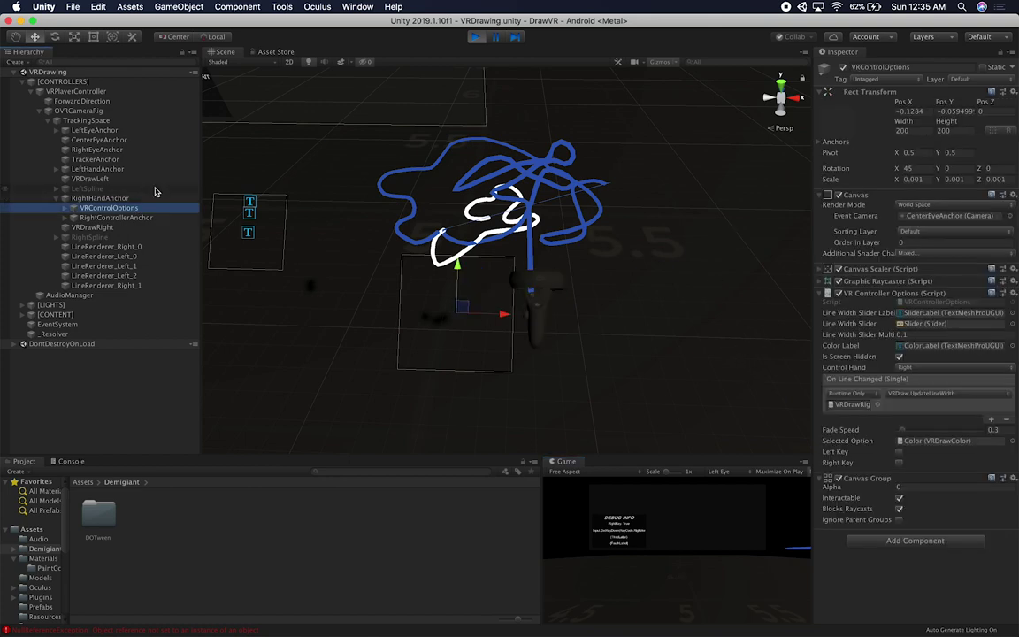
{"action": "left_click", "coordinate": [123, 197]}
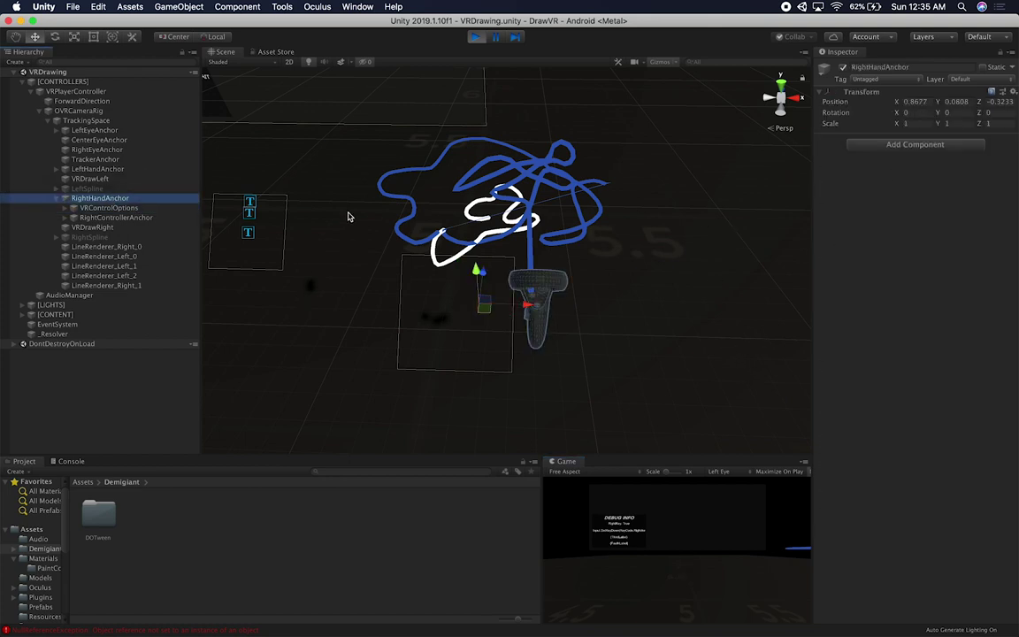
Re-enable Right Key on VRDrawRight and draw an orange line by moving RightHandAnchor to about X 0.625, Y 0.154, Z -0.2083
{"action": "left_click", "coordinate": [99, 227]}
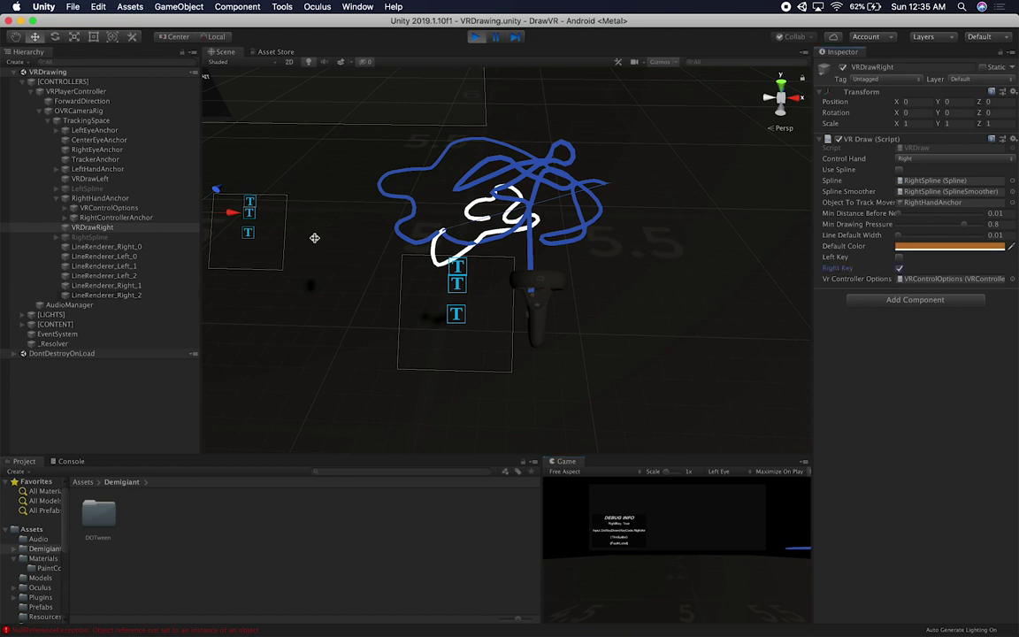
{"action": "left_click", "coordinate": [112, 199]}
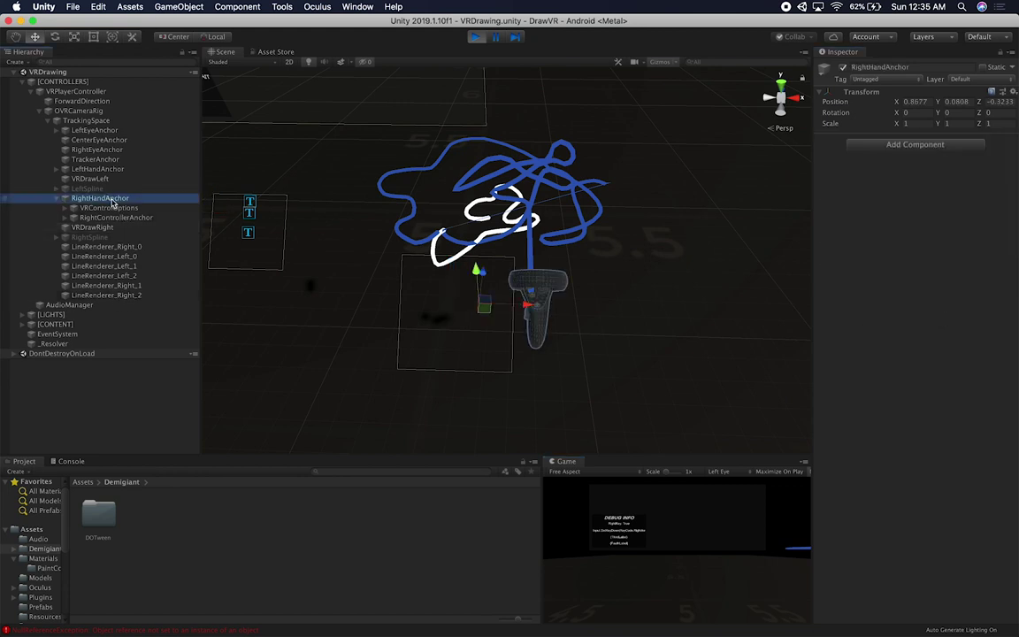
{"action": "mouse_move", "coordinate": [481, 302]}
{"action": "left_mouse_down", "text": "alt"}
{"action": "mouse_move", "coordinate": [277, 159]}
{"action": "mouse_move", "coordinate": [364, 107]}
{"action": "mouse_move", "coordinate": [548, 221]}
{"action": "mouse_move", "coordinate": [672, 265]}
{"action": "left_mouse_up", "text": "alt"}
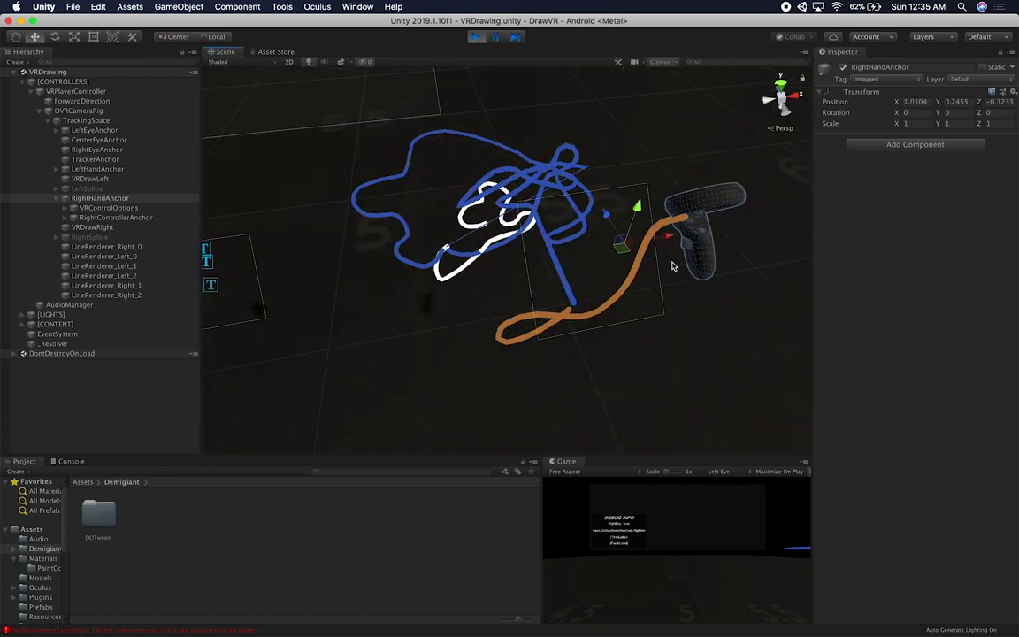
{"action": "mouse_move", "coordinate": [692, 198]}
{"action": "left_mouse_down", "text": "alt"}
{"action": "mouse_move", "coordinate": [487, 221]}
{"action": "mouse_move", "coordinate": [549, 229]}
{"action": "left_mouse_up", "text": "alt"}
{"action": "left_click_drag", "start_coordinate": [506, 168], "coordinate": [508, 219]}
{"action": "left_click_drag", "start_coordinate": [501, 272], "coordinate": [408, 271]}
{"action": "left_click_drag", "start_coordinate": [347, 215], "coordinate": [344, 190]}
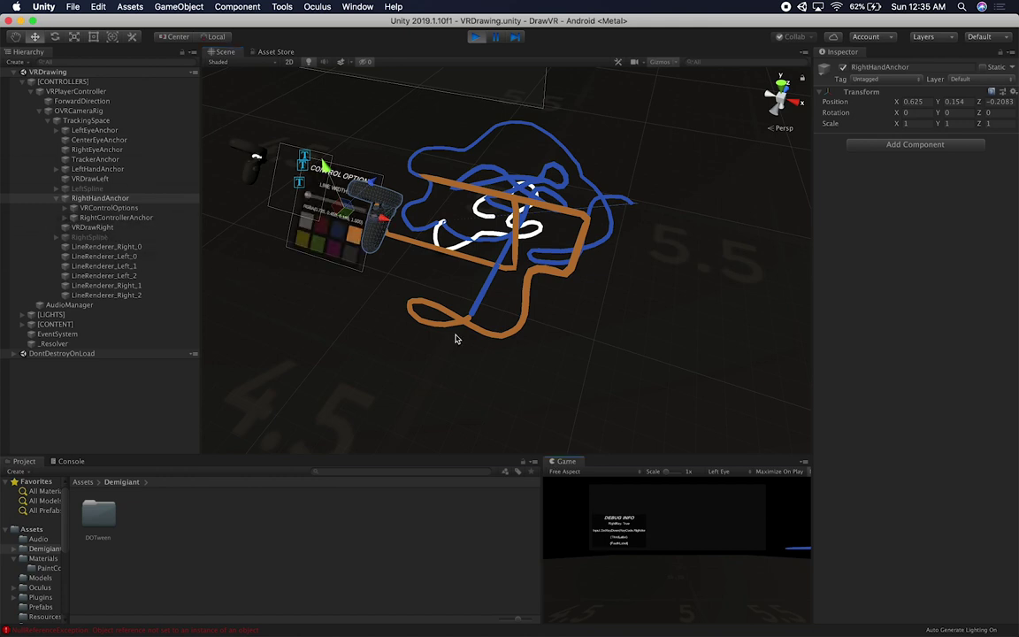
Stop play mode and start it again to clear the drawn lines from the scene
{"action": "left_click_drag", "start_coordinate": [475, 358], "coordinate": [408, 311], "text": "alt"}
{"action": "left_click", "coordinate": [474, 37]}
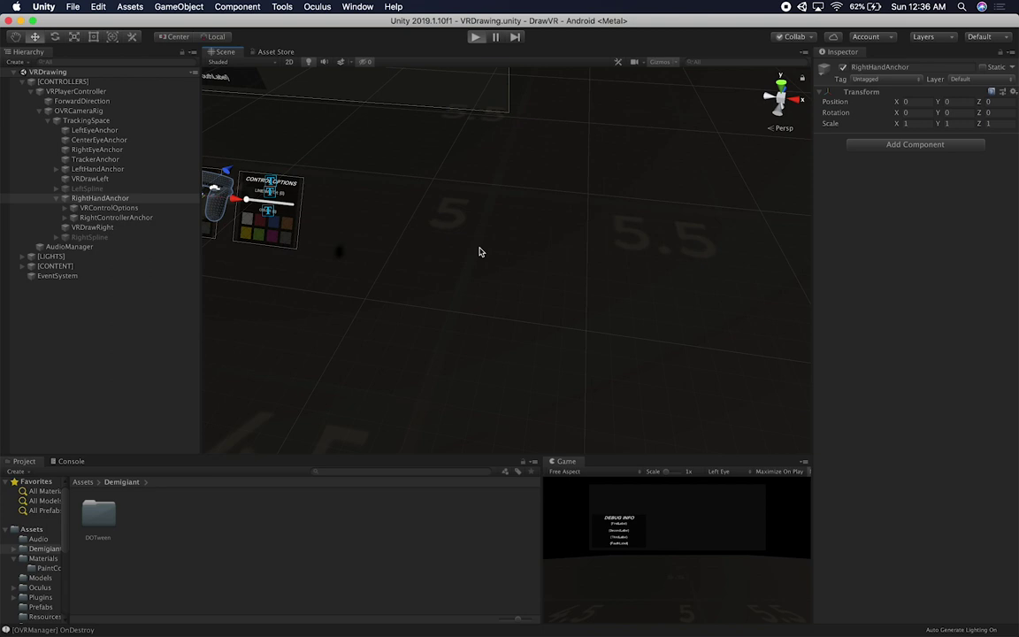
{"action": "key", "text": "super+p"}
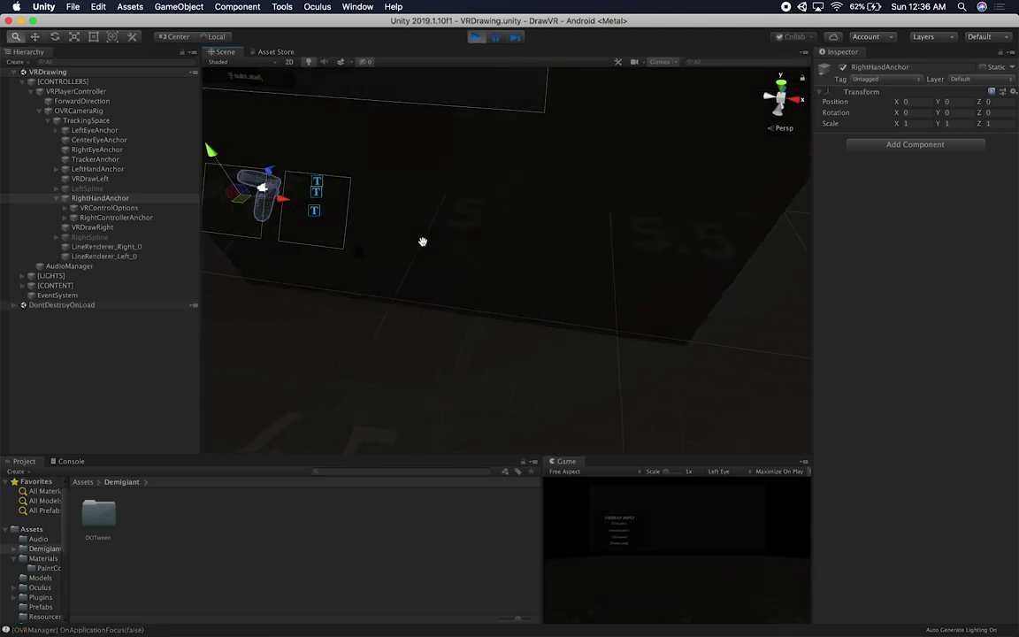
{"action": "left_click_drag", "start_coordinate": [359, 297], "coordinate": [433, 318]}
{"action": "scroll", "coordinate": [420, 311], "scroll_direction": "up", "scroll_amount": 5}
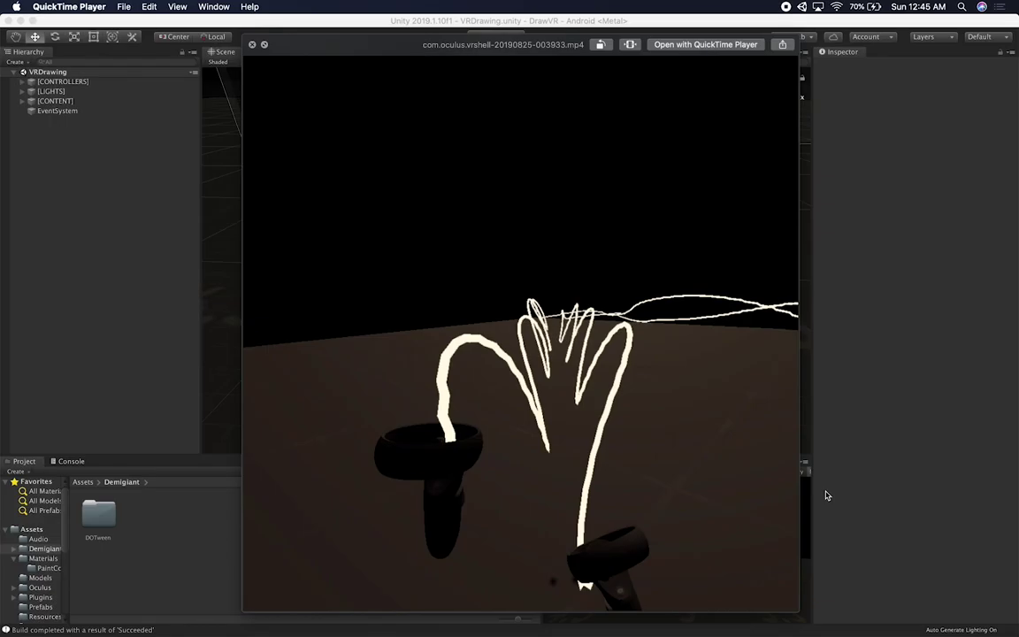
Play the headset recording com.oculus.vrshell-20190825-003933.mp4, pause it at 02:50 and skip ahead to 03:42
{"action": "mouse_move", "coordinate": [491, 505]}
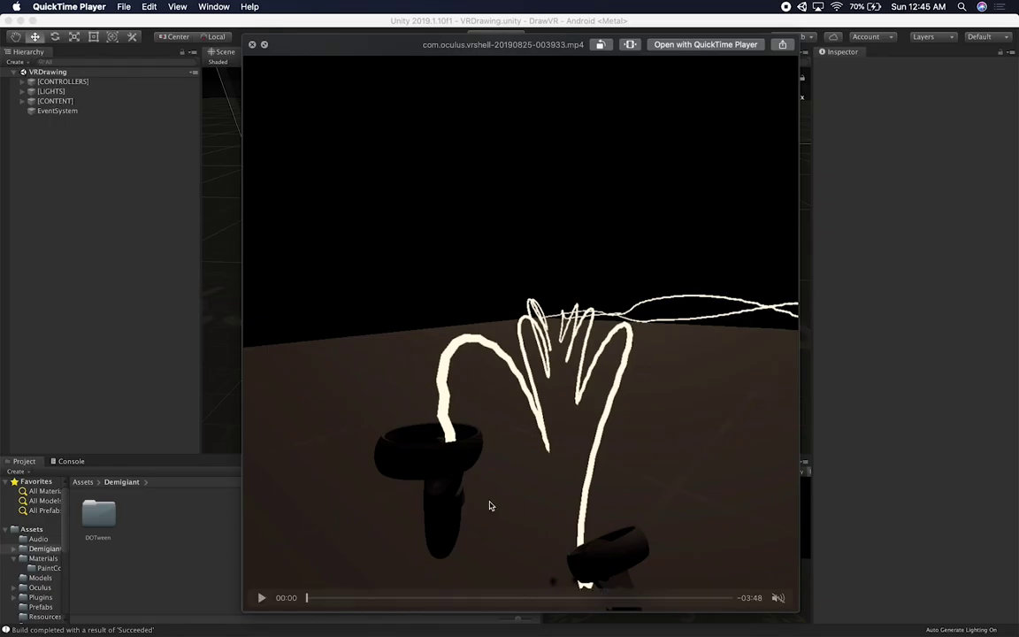
{"action": "left_click", "coordinate": [261, 597]}
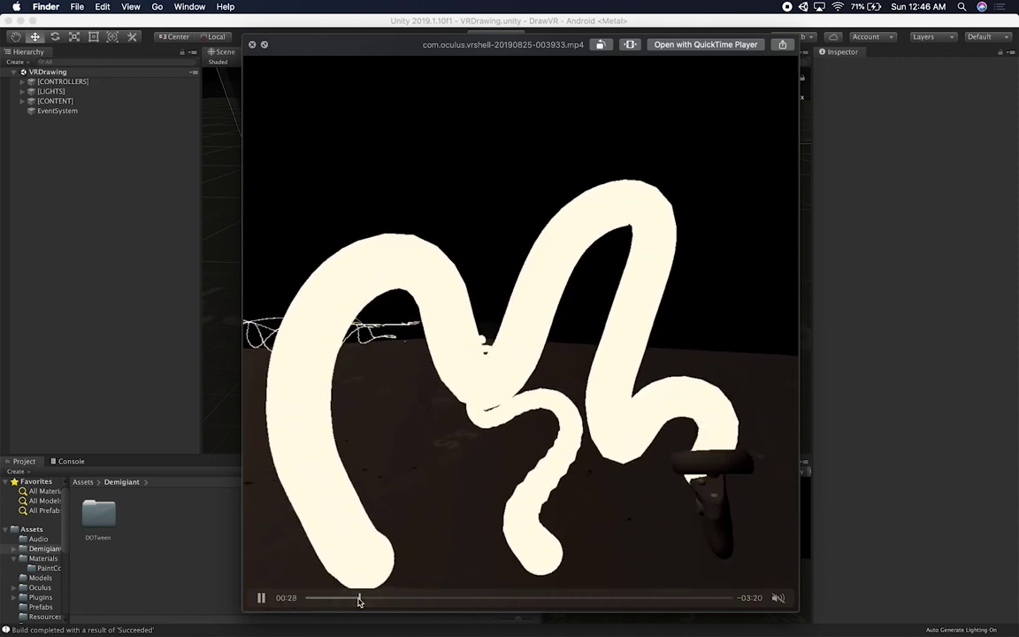
{"action": "left_click_drag", "start_coordinate": [359, 601], "coordinate": [372, 601]}
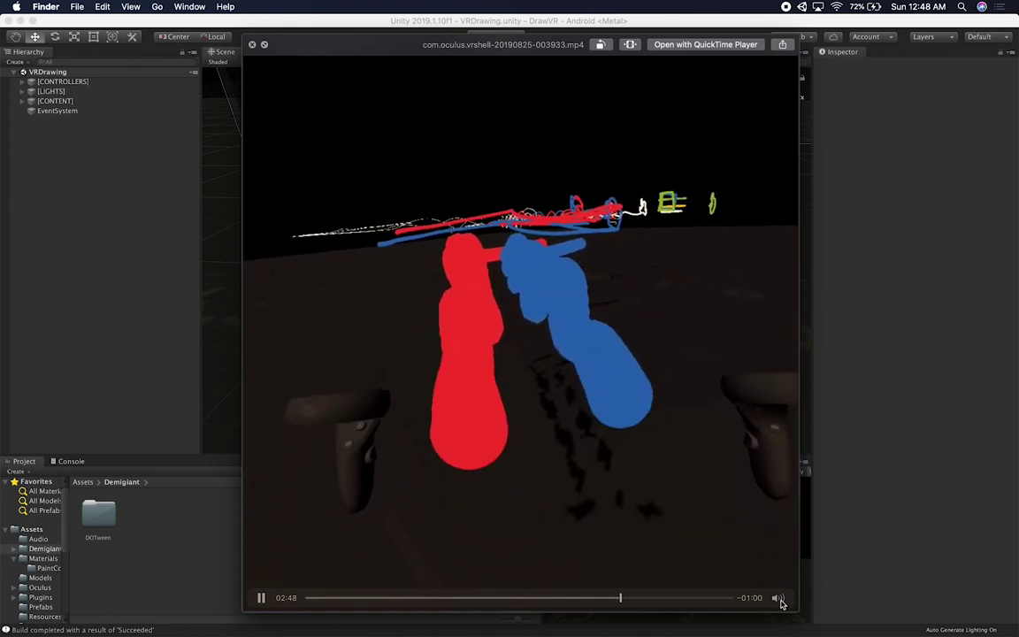
{"action": "left_click", "coordinate": [261, 597]}
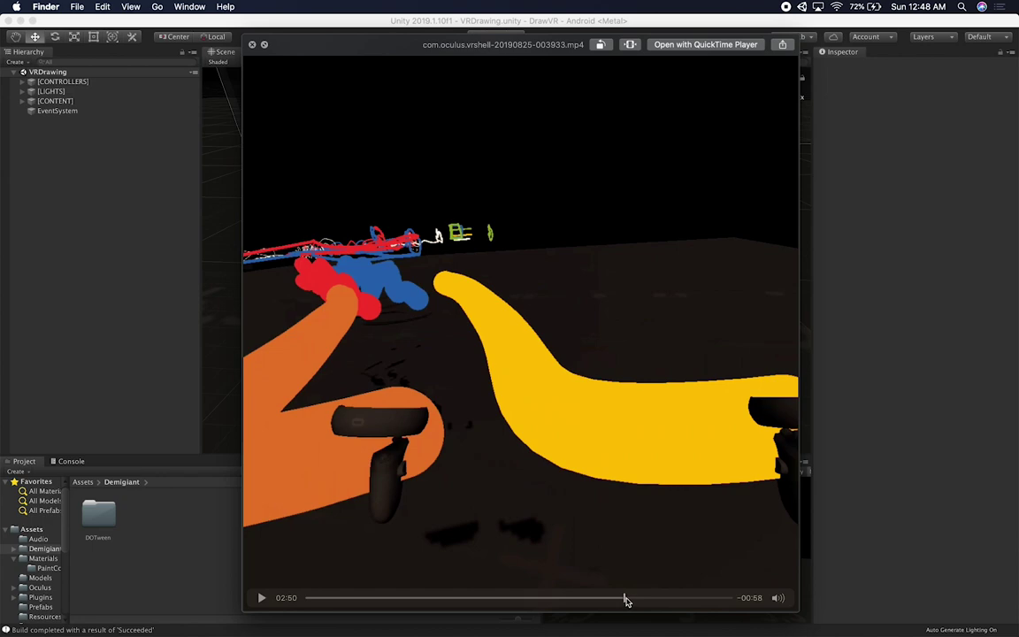
{"action": "left_click_drag", "start_coordinate": [624, 601], "coordinate": [722, 598]}
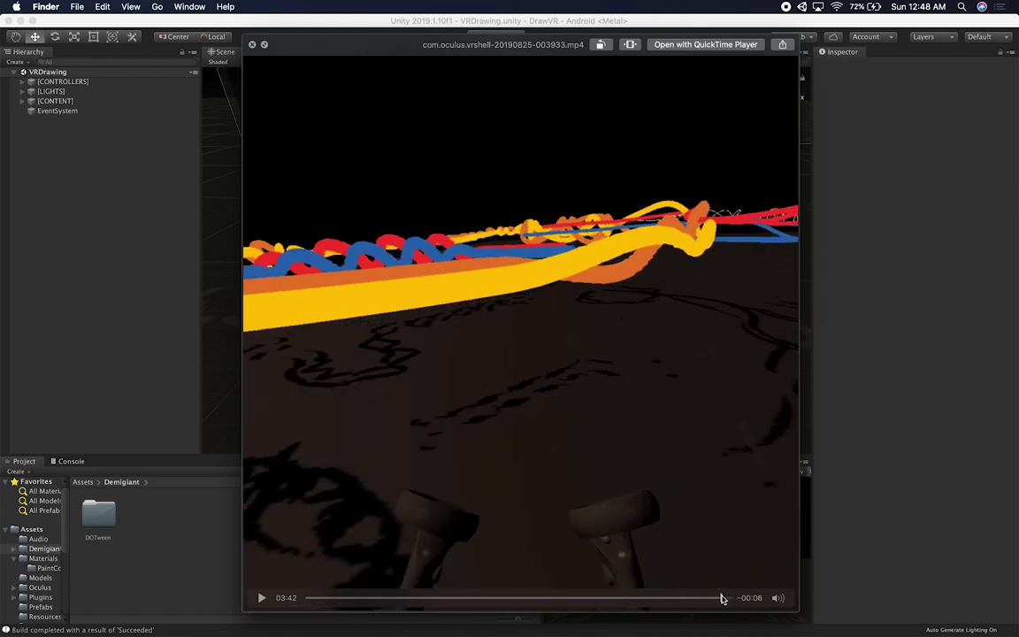